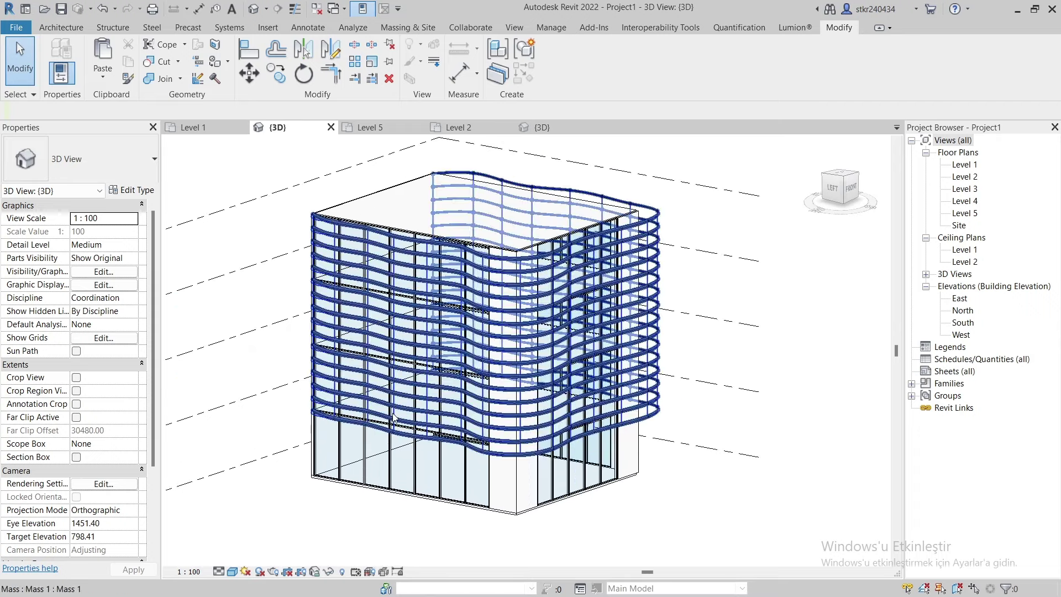
Pan the finished building model aside and return to the Revit Home screen
middle_click_drag(722, 465, 772, 472)
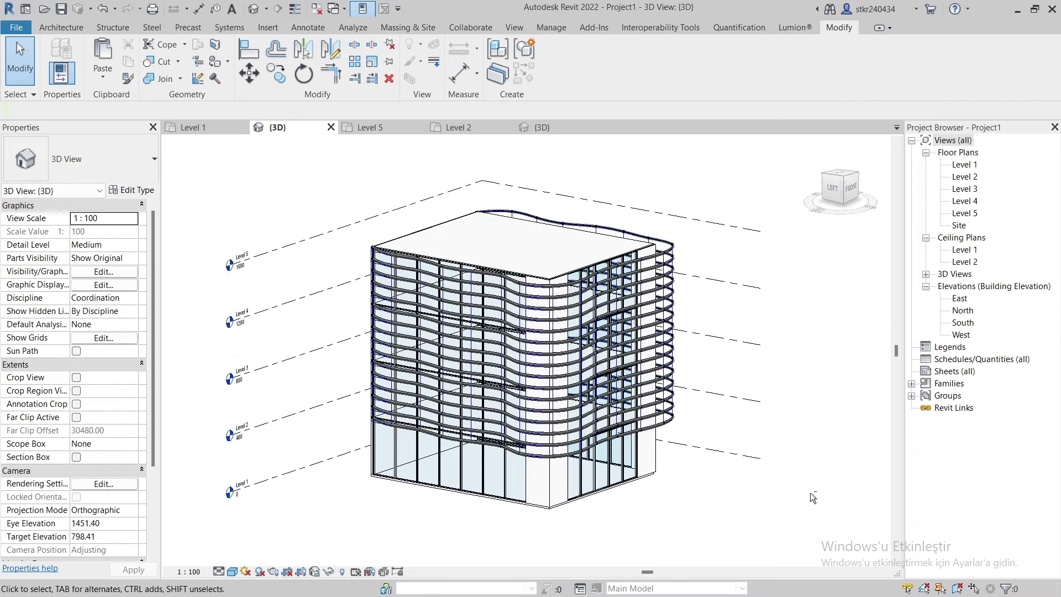
key("ctrl+d")
Create a new project from the Metric-Architectural Template
left_click(171, 201)
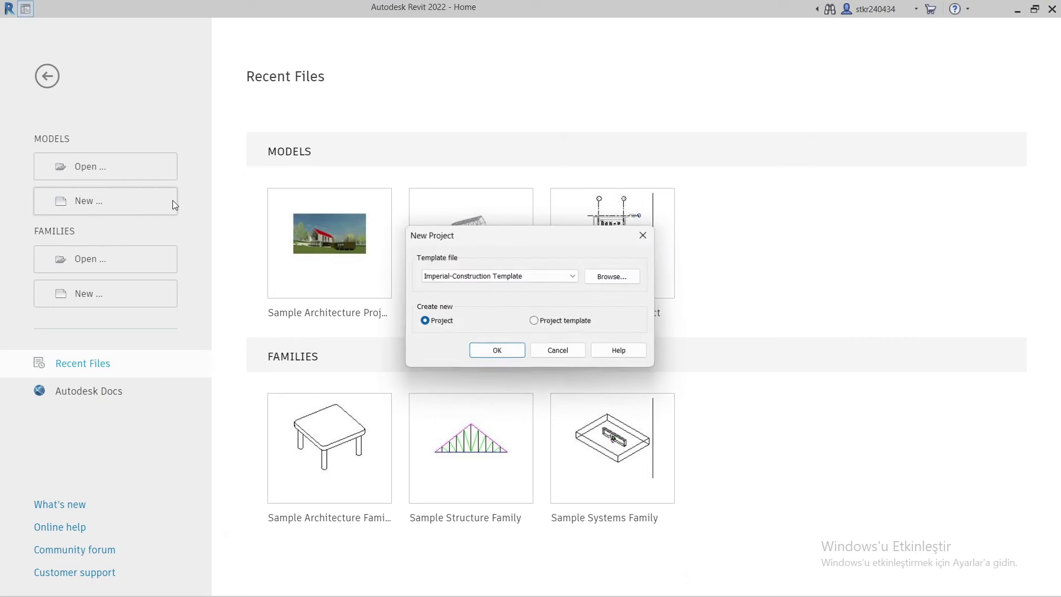
left_click(483, 276)
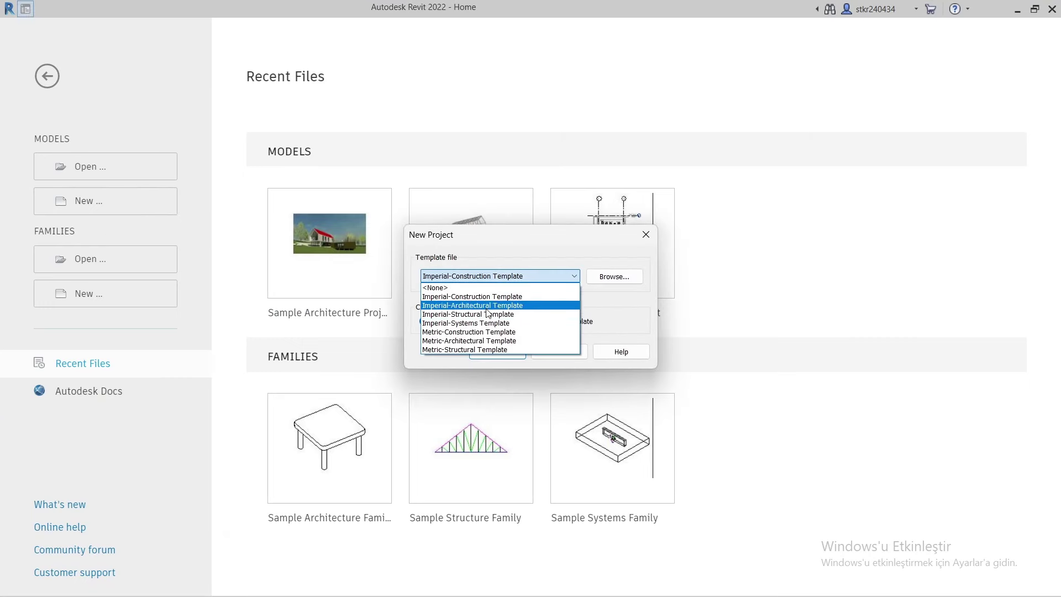
left_click(482, 340)
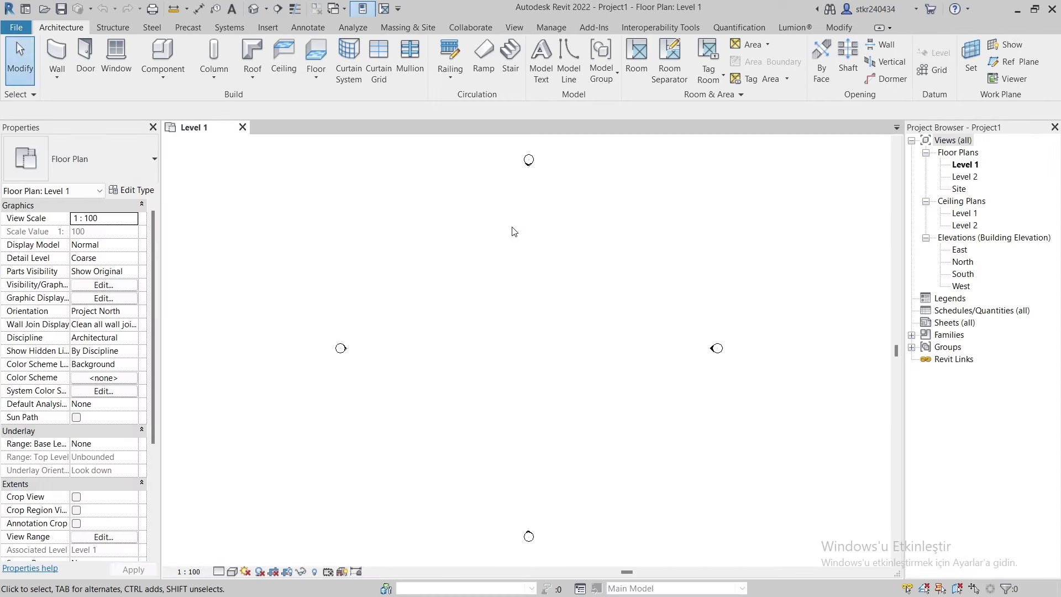
Set the project's length units to centimeters
left_click(551, 28)
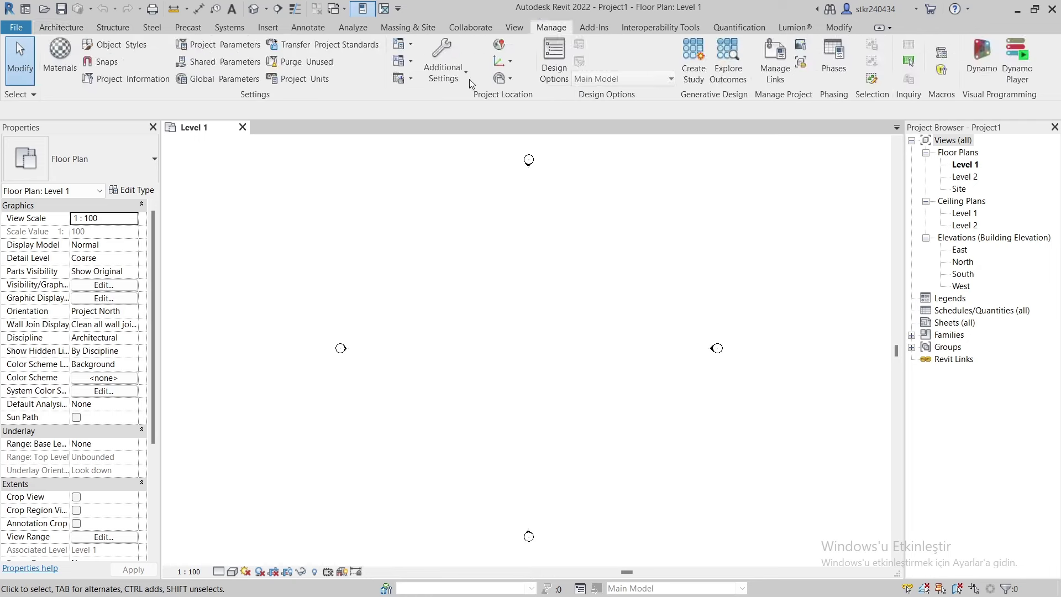
left_click(309, 81)
left_click(555, 259)
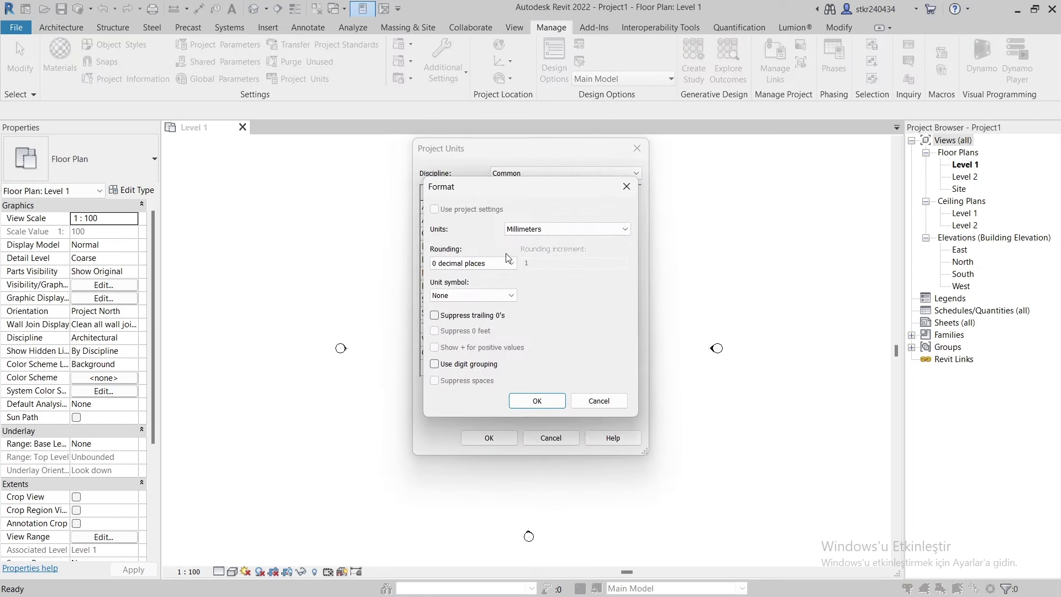
left_click(539, 229)
left_click(540, 243)
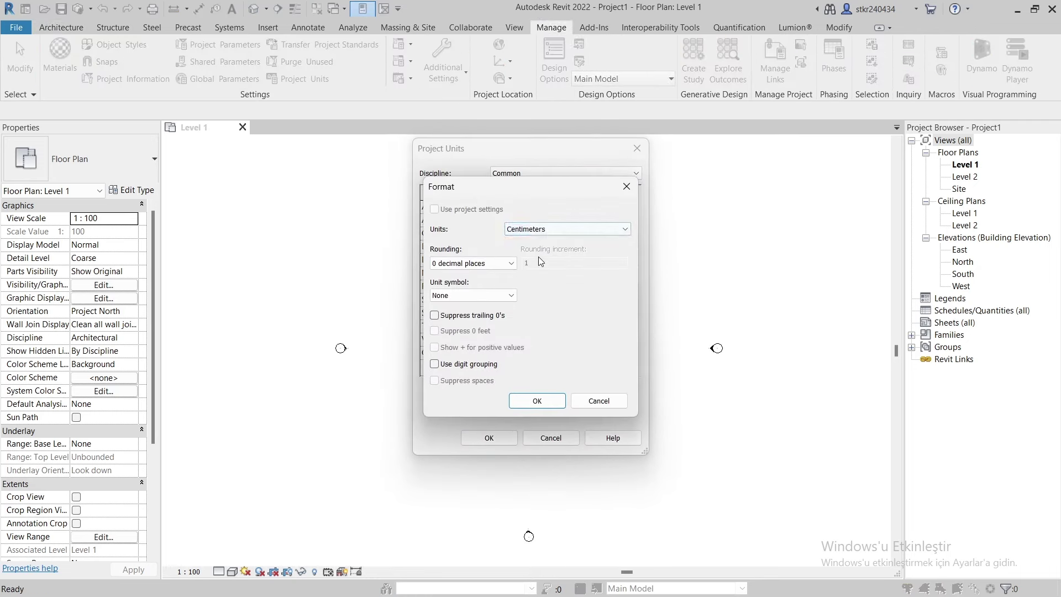
left_click(539, 399)
left_click(489, 438)
Draw four chained walls forming a closed rectangle of about 1200 by 1500 on Level 1
left_click(60, 27)
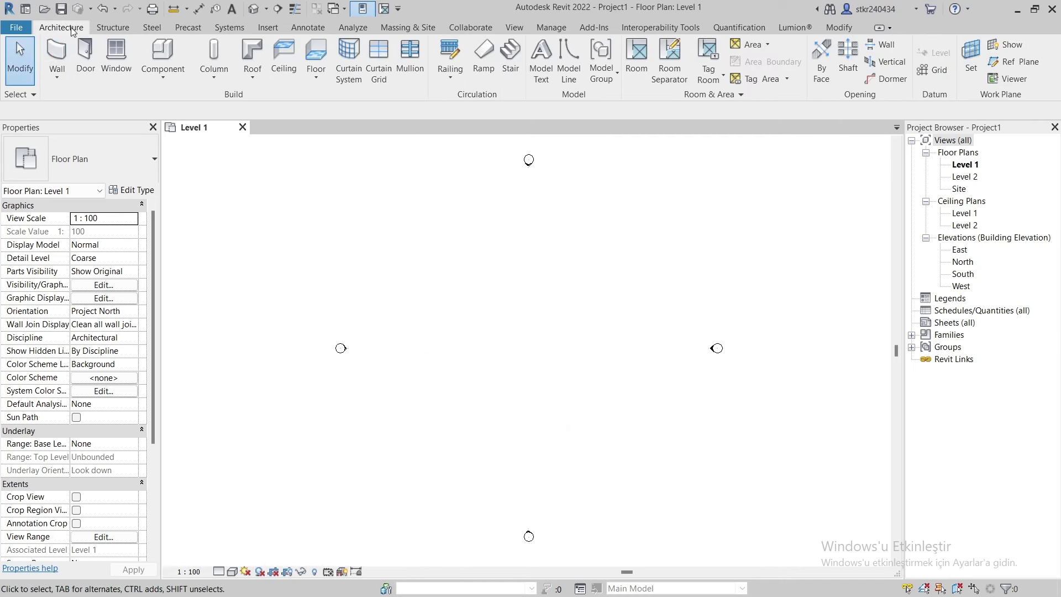
left_click(49, 58)
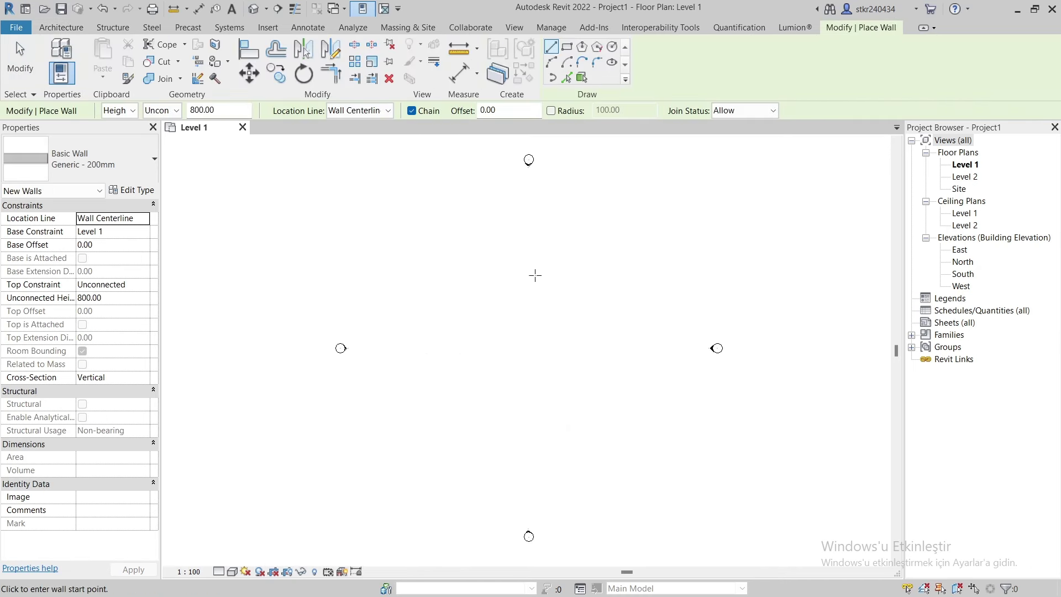
left_click(493, 296)
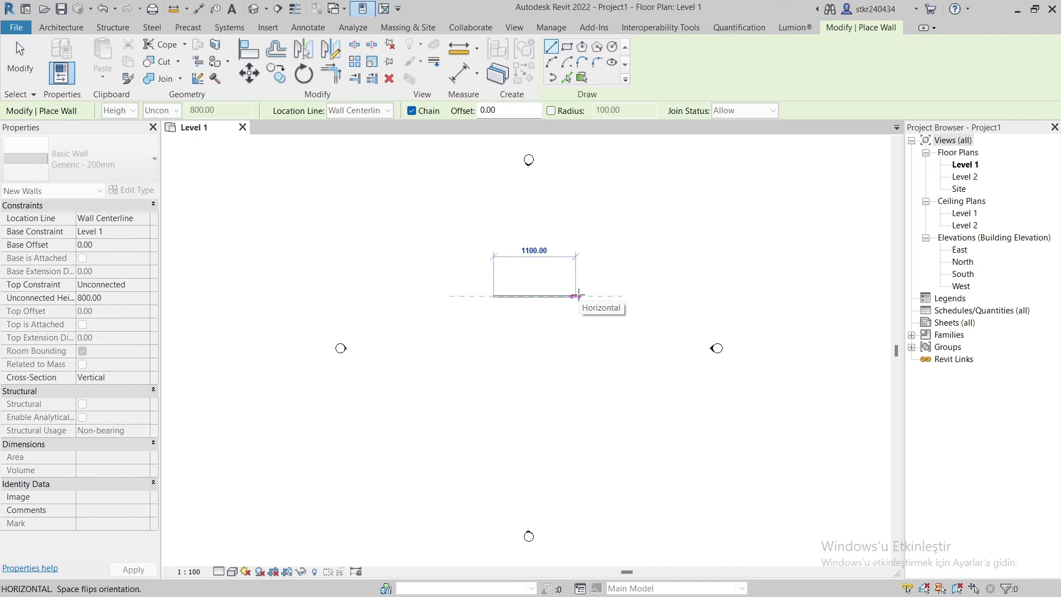
left_click(583, 297)
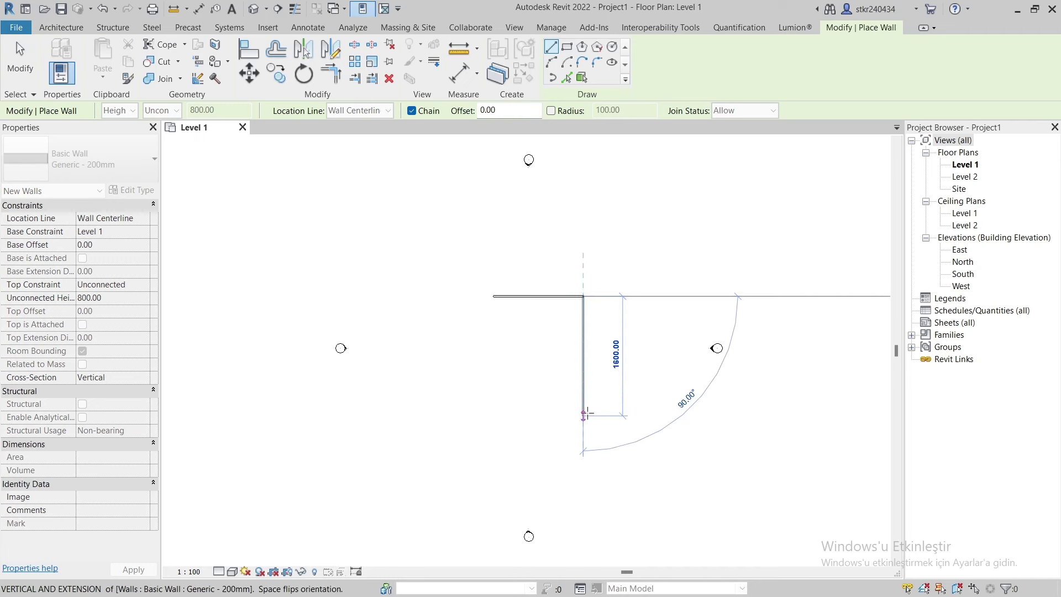
left_click(584, 408)
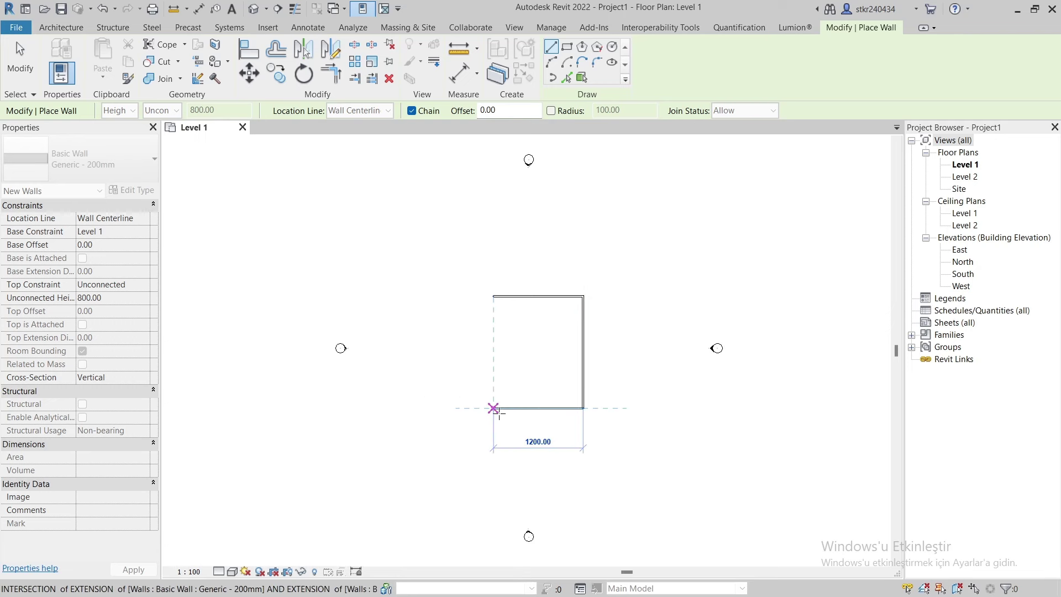
left_click(494, 409)
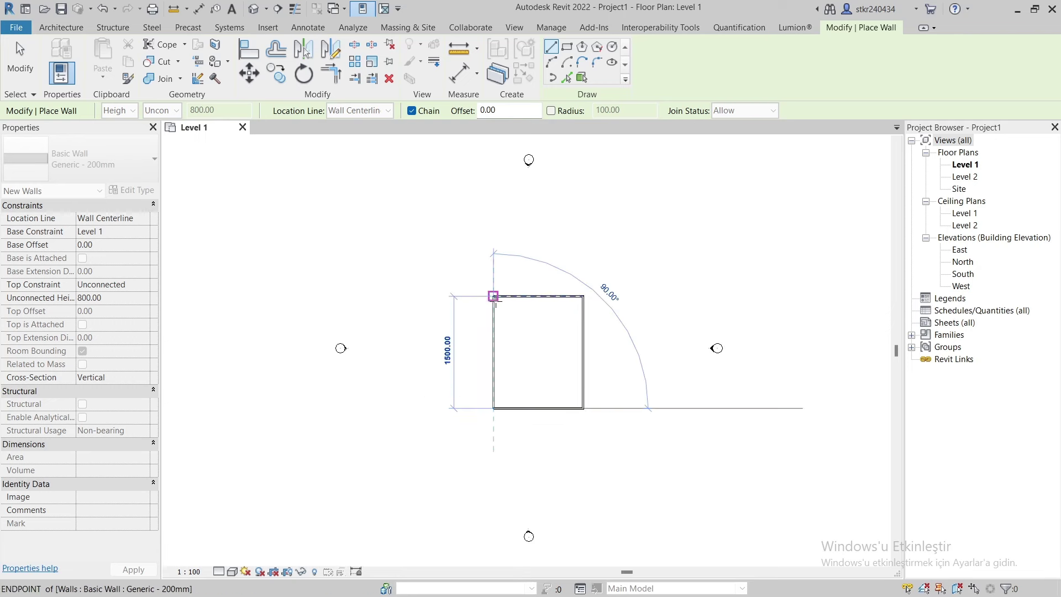
left_click(494, 296)
key("Escape")
key("Escape")
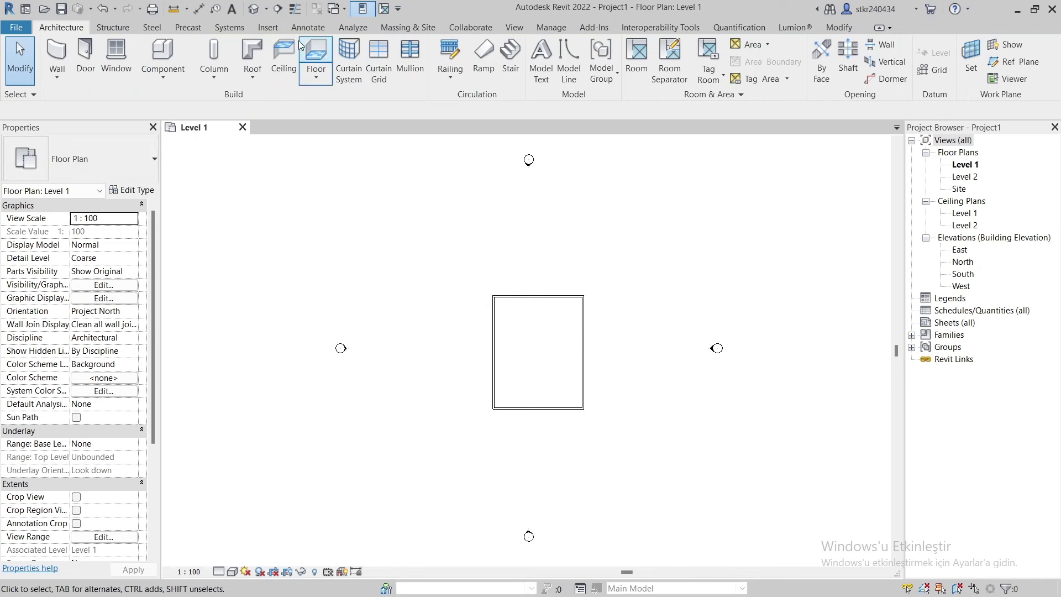
Create a floor by picking the four room walls as its boundary
left_click(309, 53)
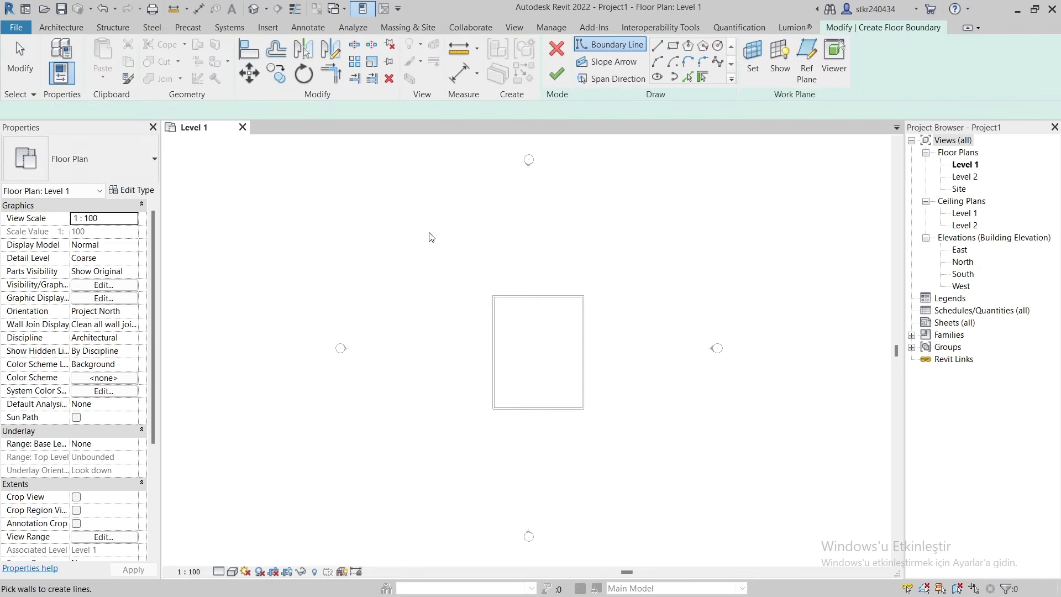
left_click(540, 296)
scroll(518, 330, "up", 2)
left_click(479, 348)
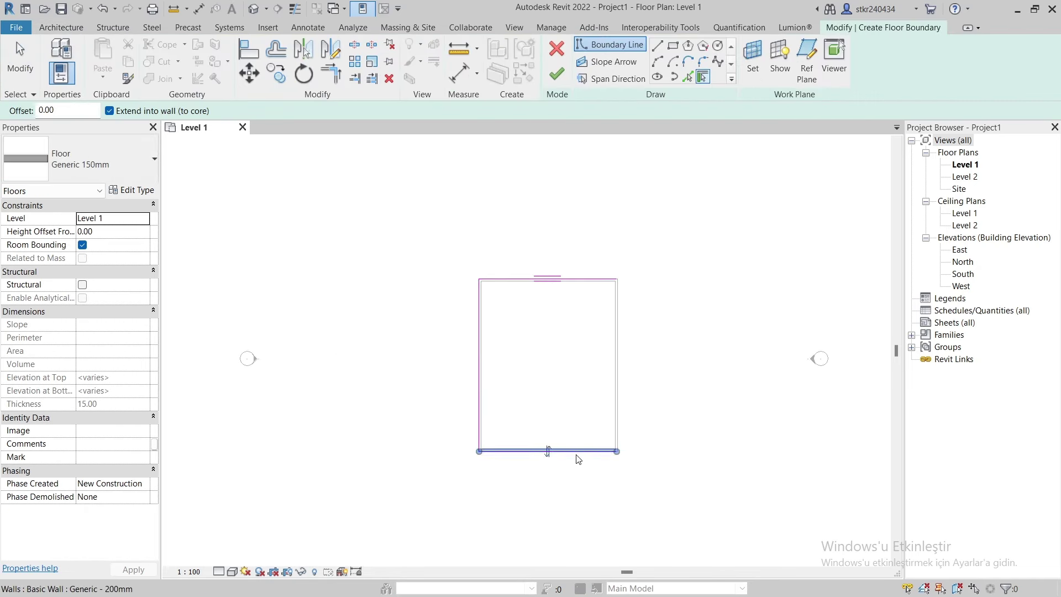
left_click(547, 454)
left_click(619, 363)
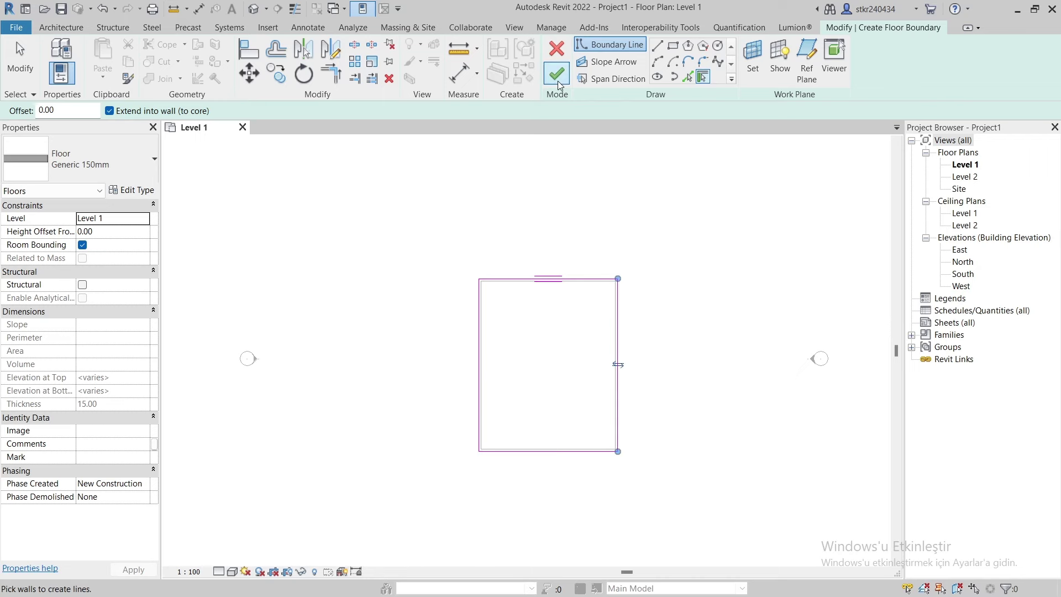
left_click(557, 74)
key("Escape")
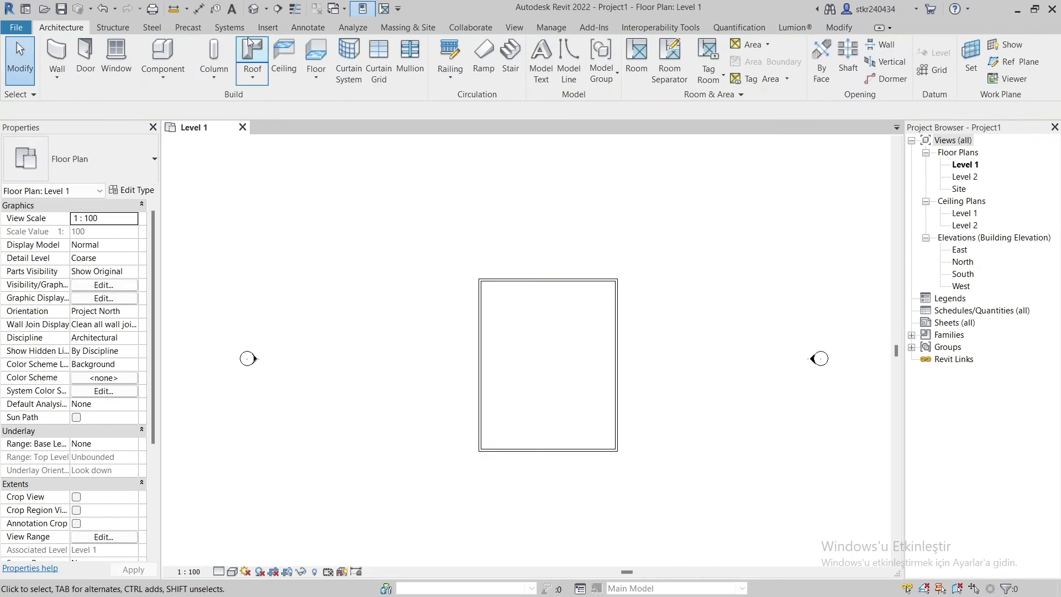
Place a ceiling inside the room and host it on Level 2, viewed in 3D
left_click(283, 60)
left_click(531, 346)
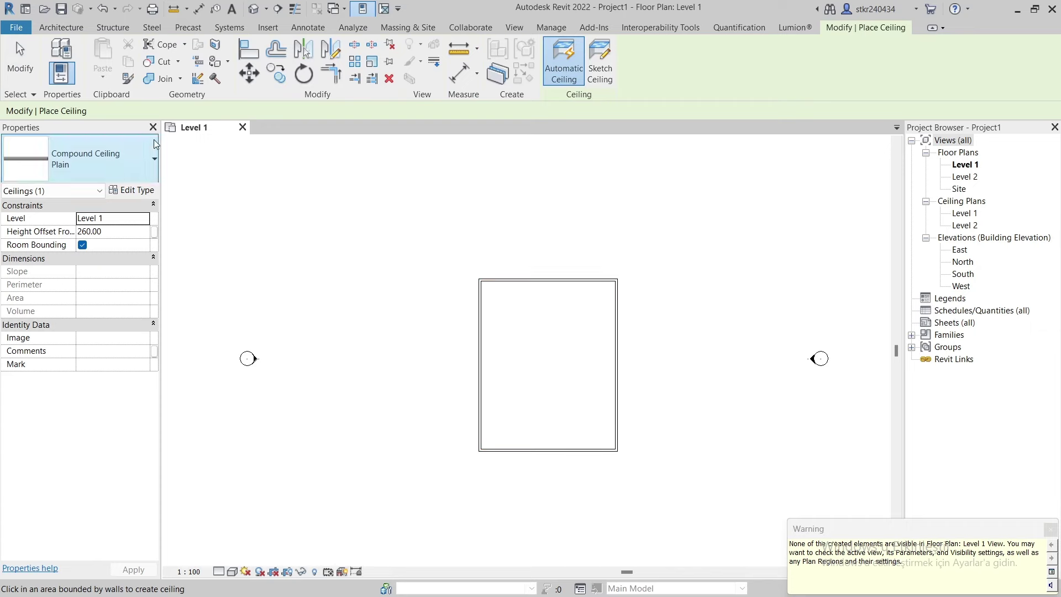
left_click(253, 9)
scroll(509, 308, "up", 3)
left_click(611, 305)
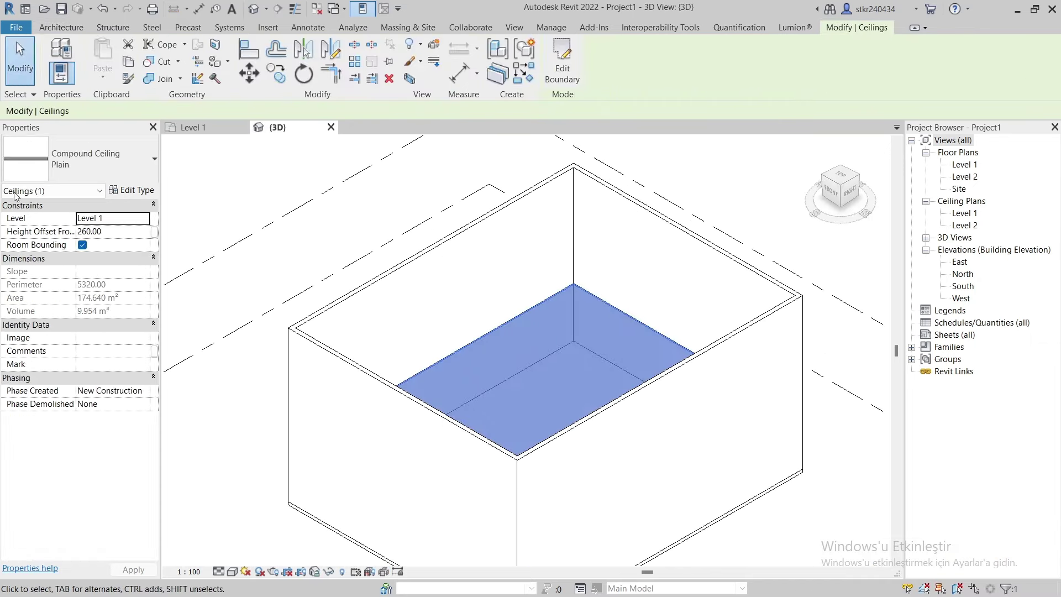
left_click(150, 219)
left_click(110, 246)
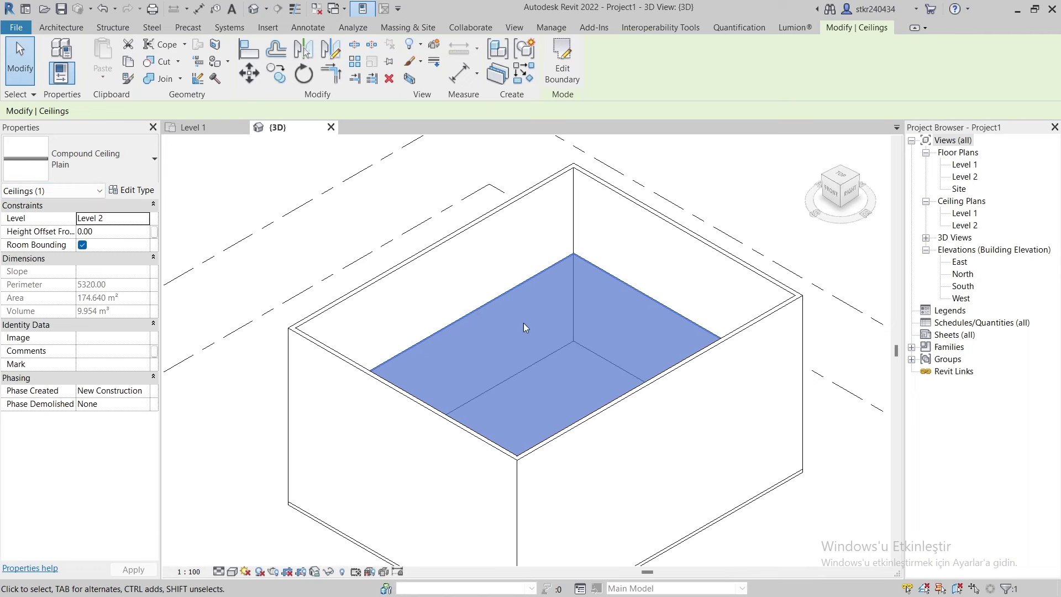
left_click(611, 243)
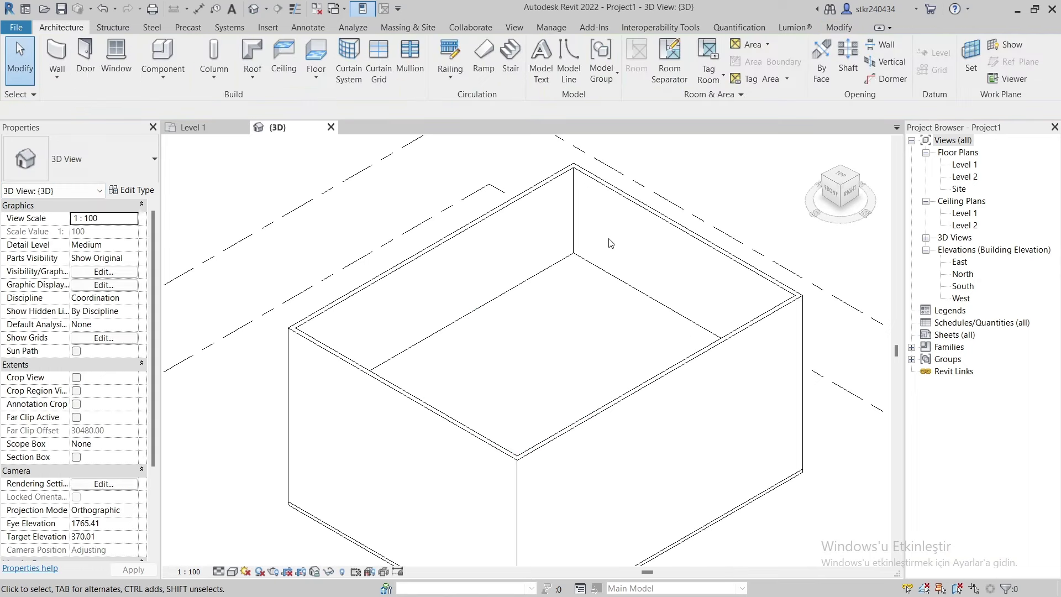
From the front view, multiple-copy Level 2 up at 400 spacing into Levels 3, 4 and 5
left_click(831, 192)
left_click(744, 348)
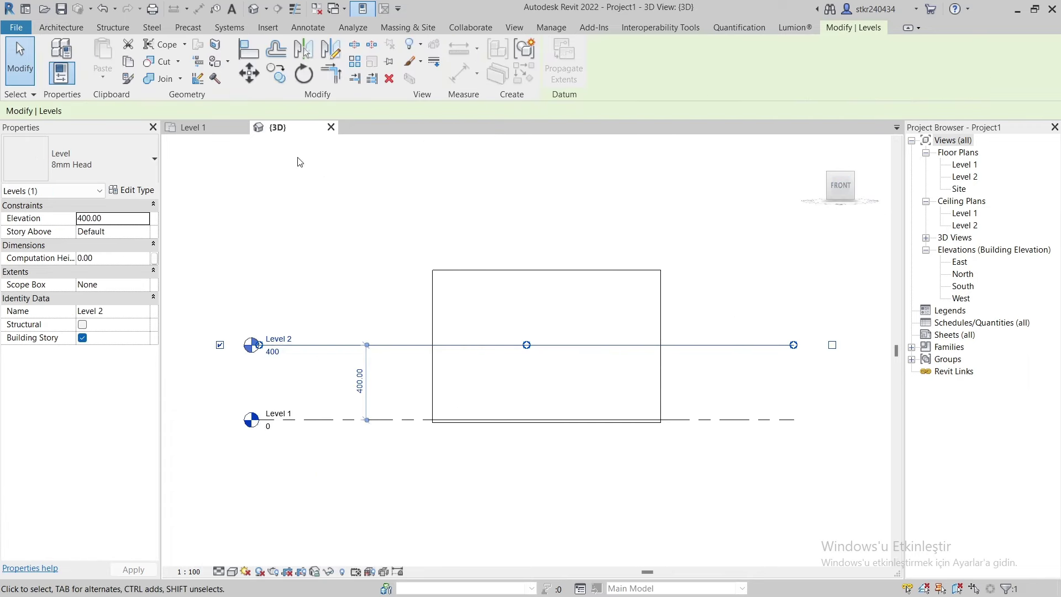
left_click(284, 73)
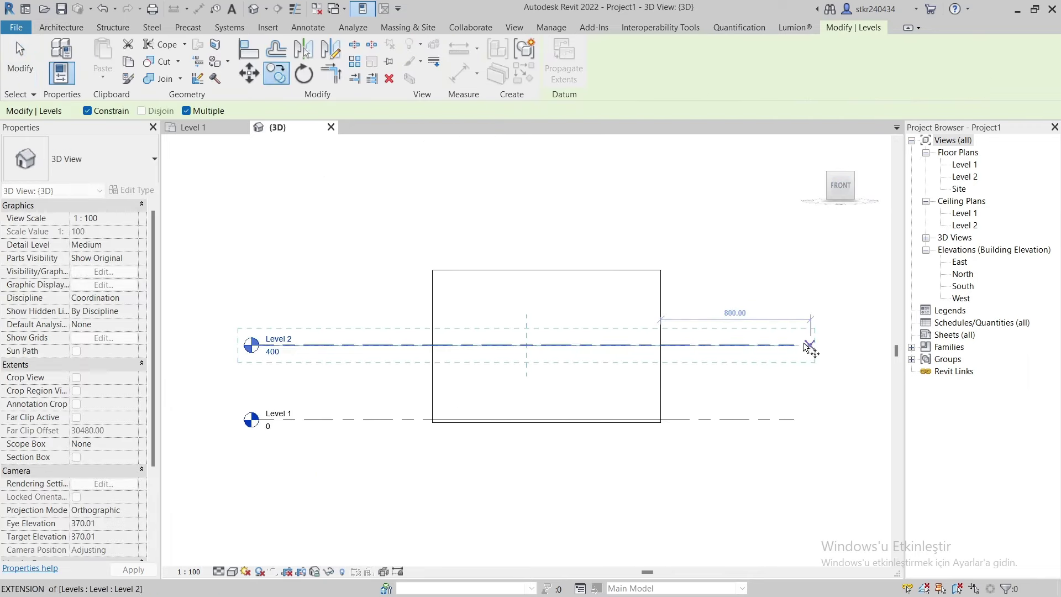
left_click(784, 345)
scroll(713, 376, "down", 3)
scroll(613, 244, "down", 2)
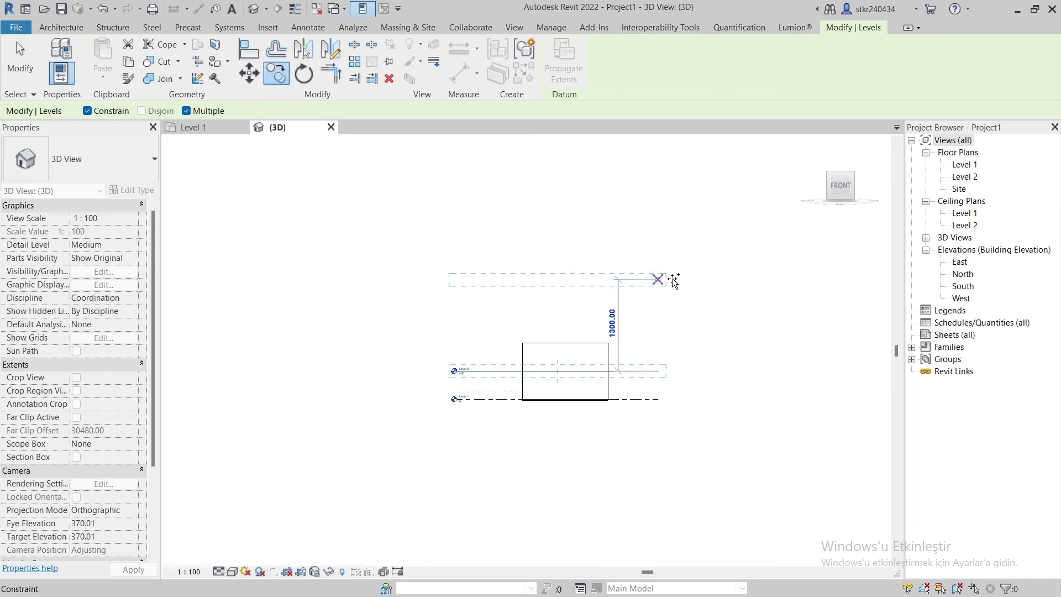
scroll(666, 228, "up", 5)
scroll(665, 227, "down", 1)
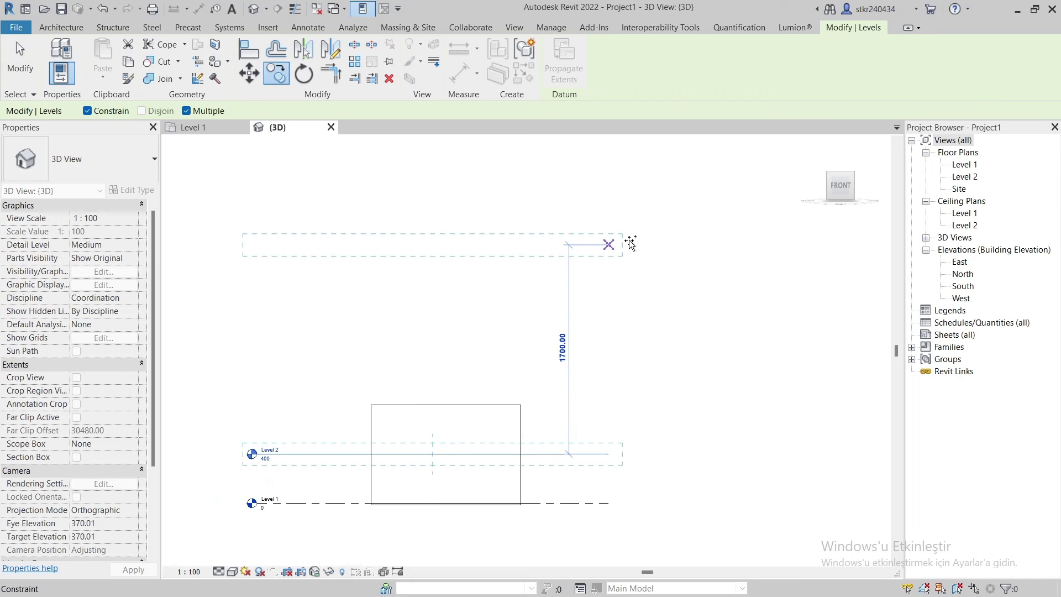
type("400")
key("Return")
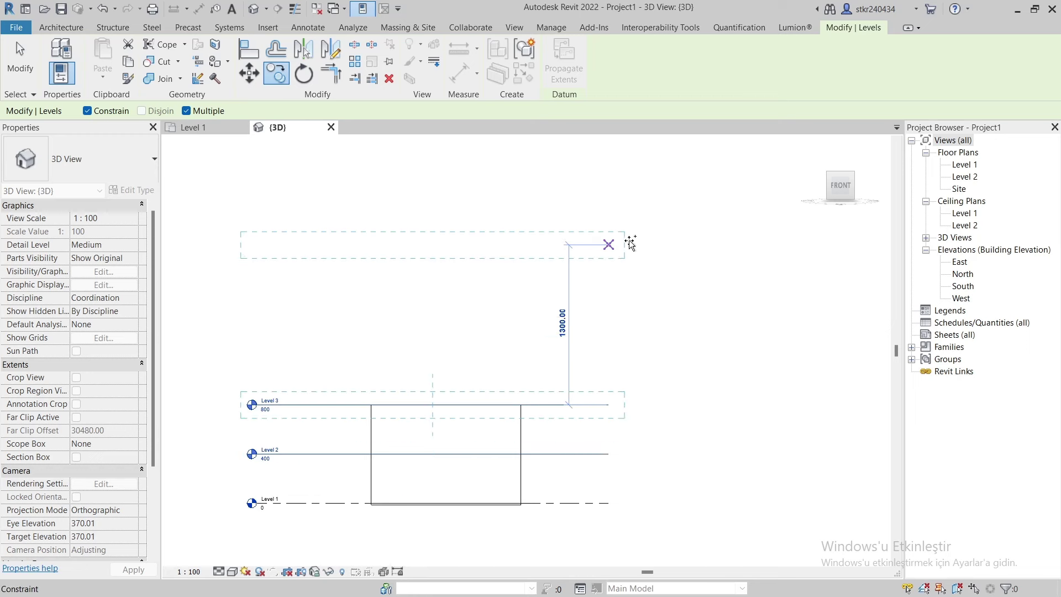
type("400")
key("Return")
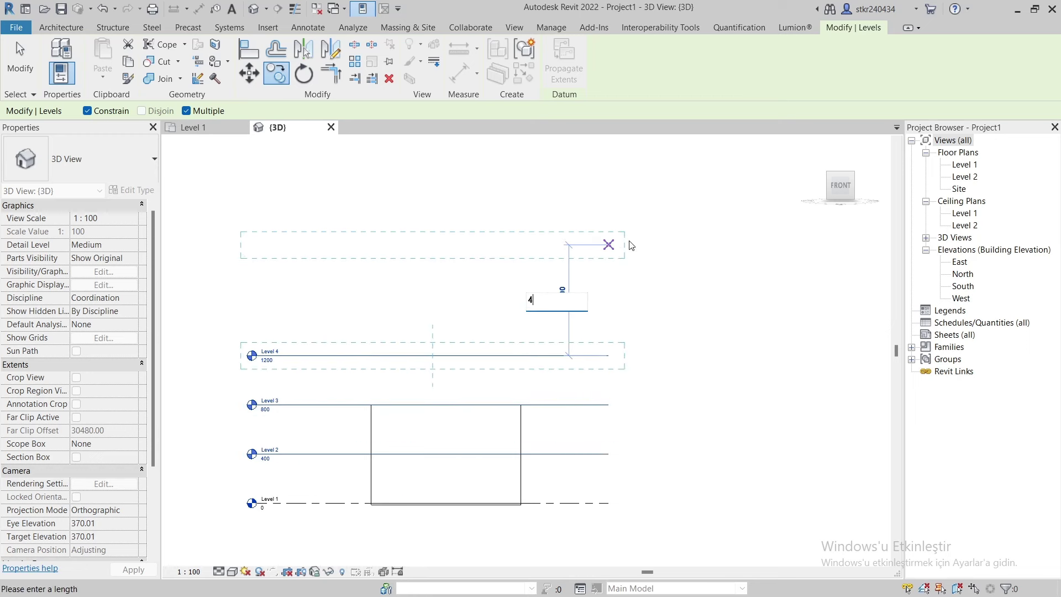
key("Return")
key("Escape")
key("Escape")
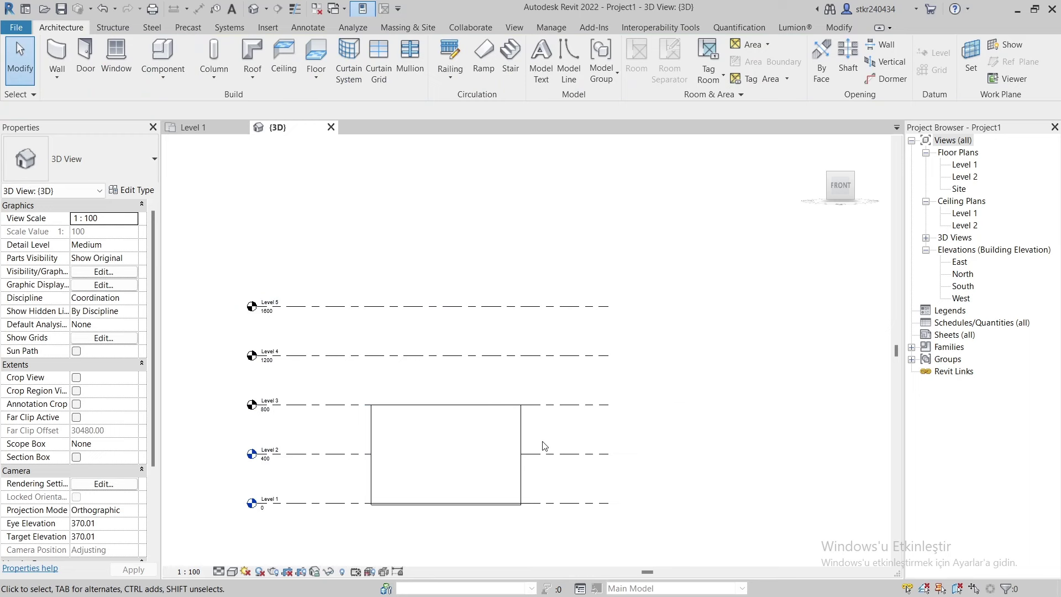
Raise the four box walls' top constraint to a higher level
left_click(360, 445)
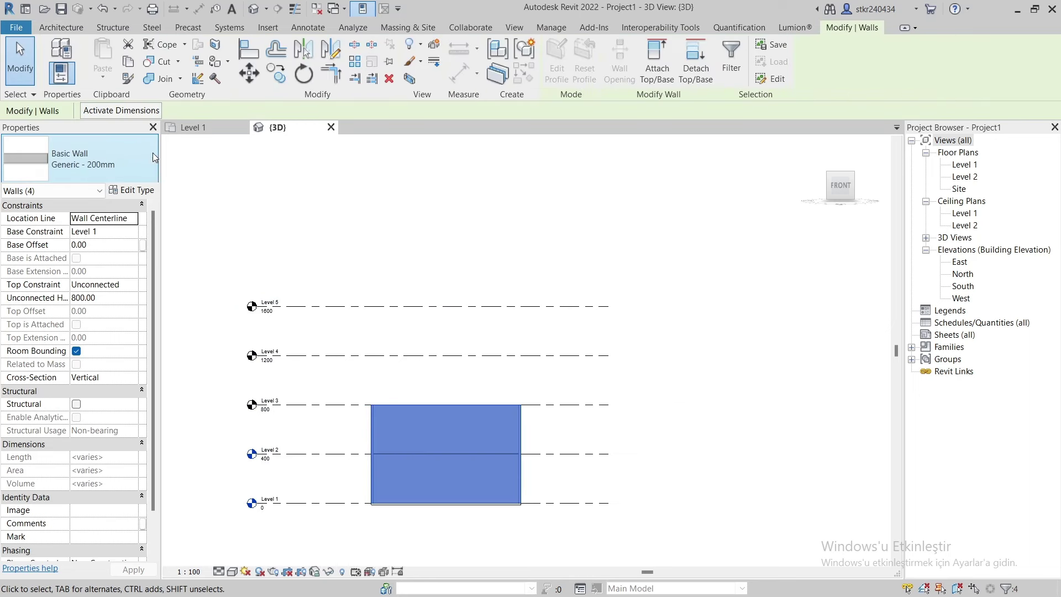
left_click(132, 285)
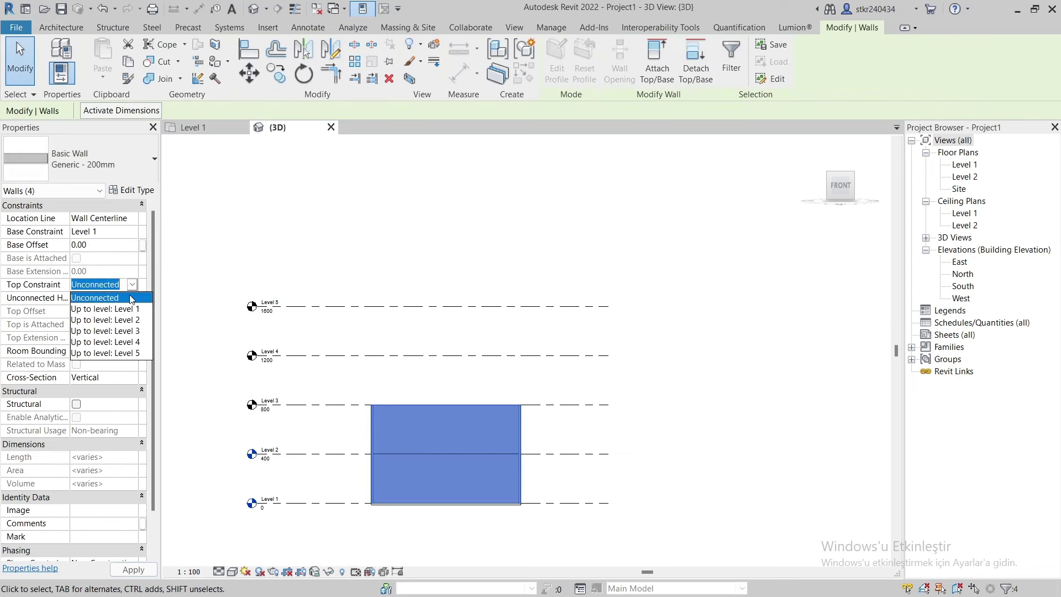
left_click(120, 342)
key("Escape")
mouse_move(608, 298)
middle_mouse_down("shift")
mouse_move(678, 296)
mouse_move(442, 397)
middle_mouse_up("shift")
Copy the Level 2 ceiling and paste it aligned onto Levels 3, 4 and 5
left_click(438, 423)
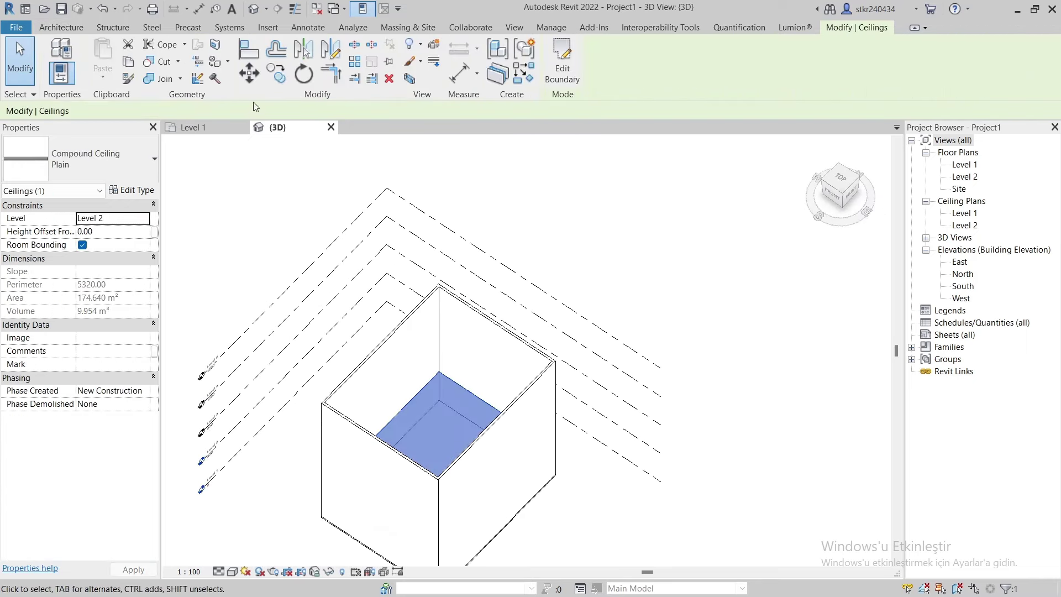
left_click(128, 62)
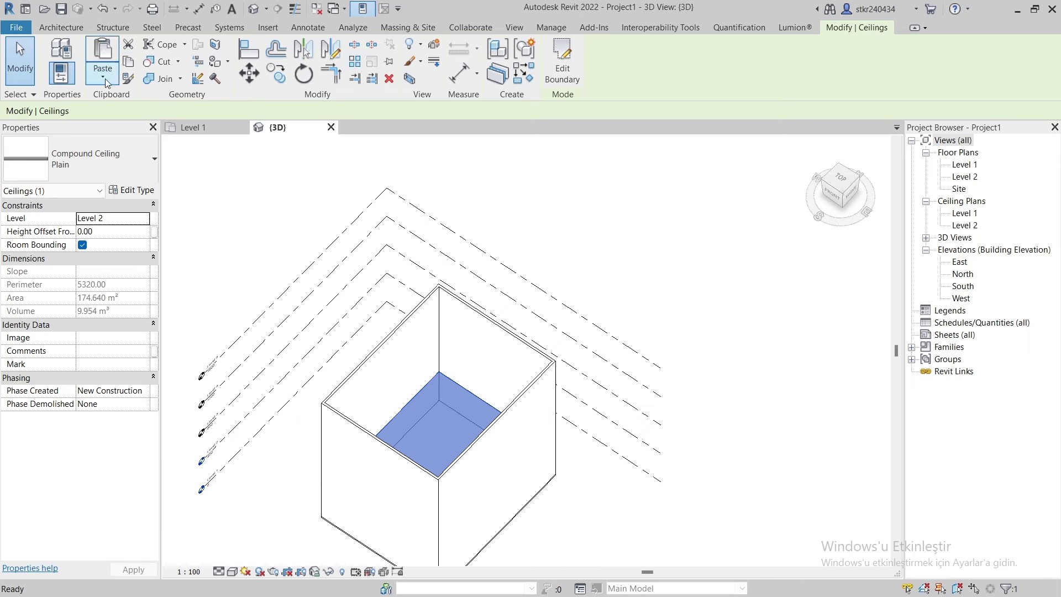
left_click(104, 78)
left_click(160, 123)
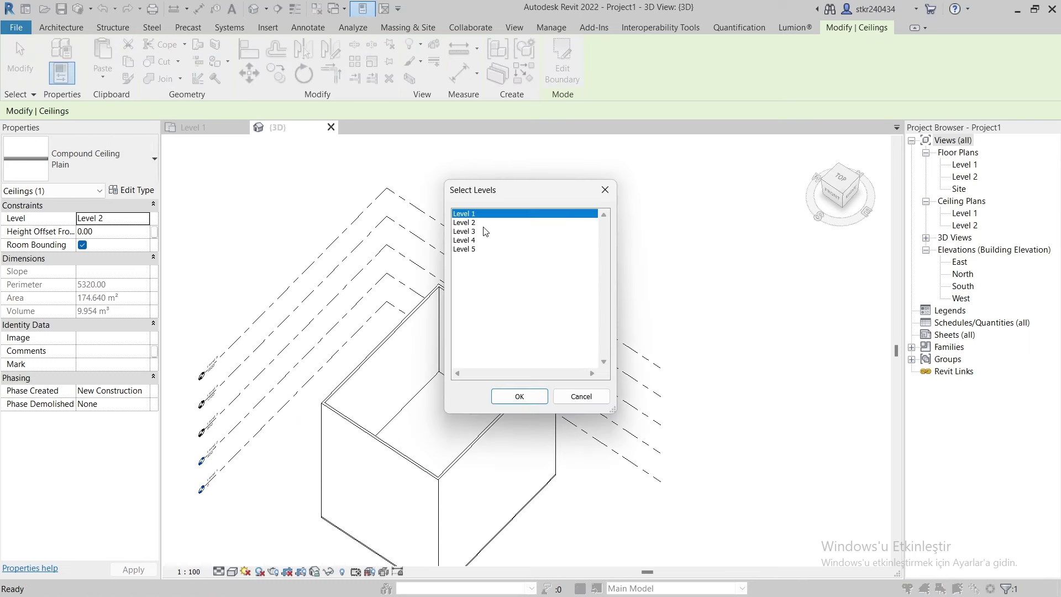
left_click(486, 231)
left_click(487, 249, "ctrl")
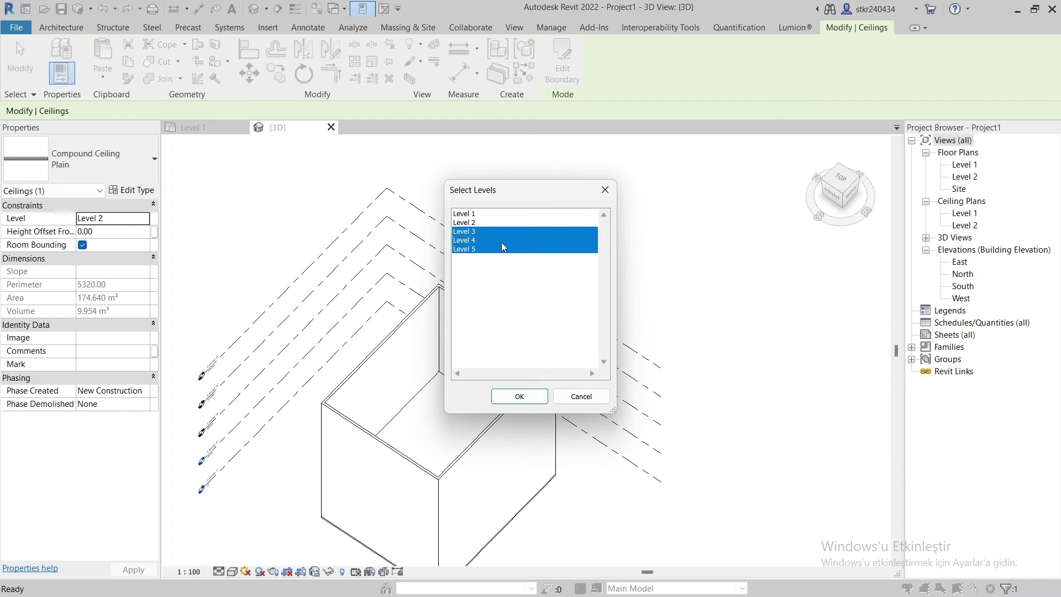
left_click(520, 396)
left_click(610, 348)
middle_click_drag(417, 379, 530, 299, "shift")
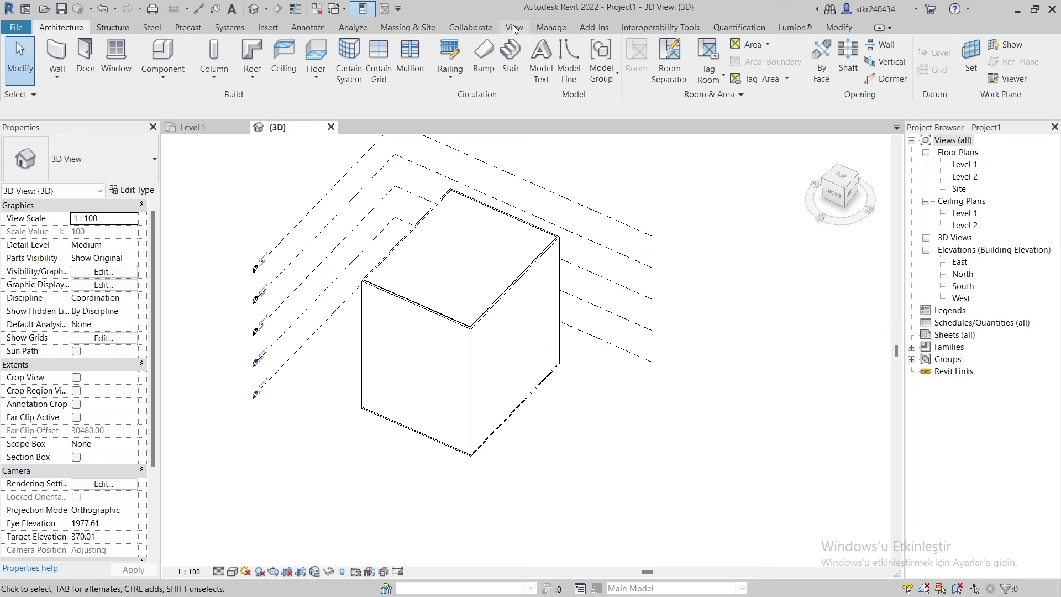
Create floor plan views for Levels 3, 4 and 5, then return to the 3D view
left_click(514, 26)
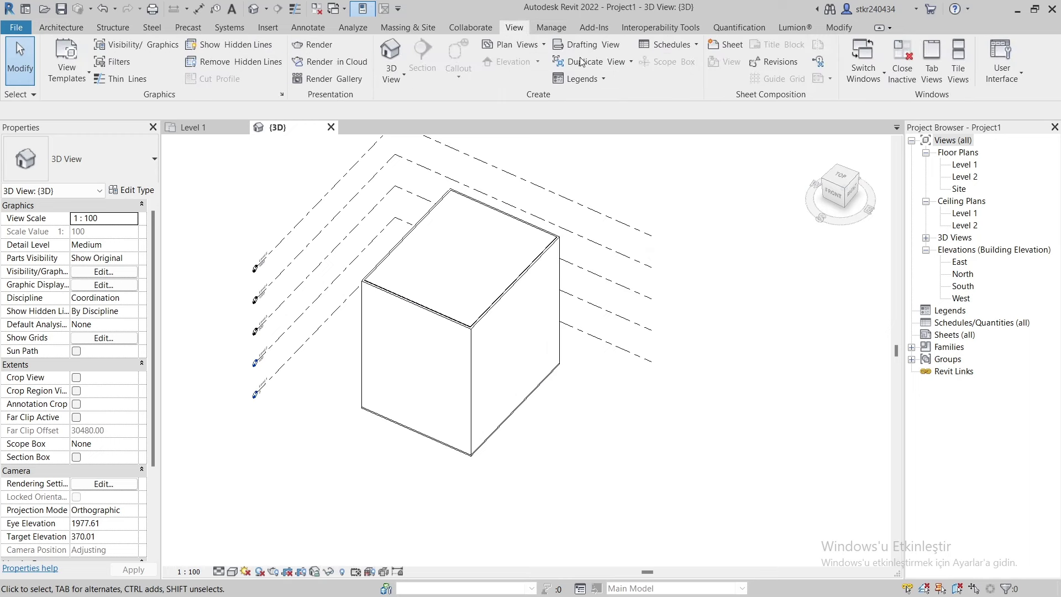
left_click(513, 45)
left_click(516, 64)
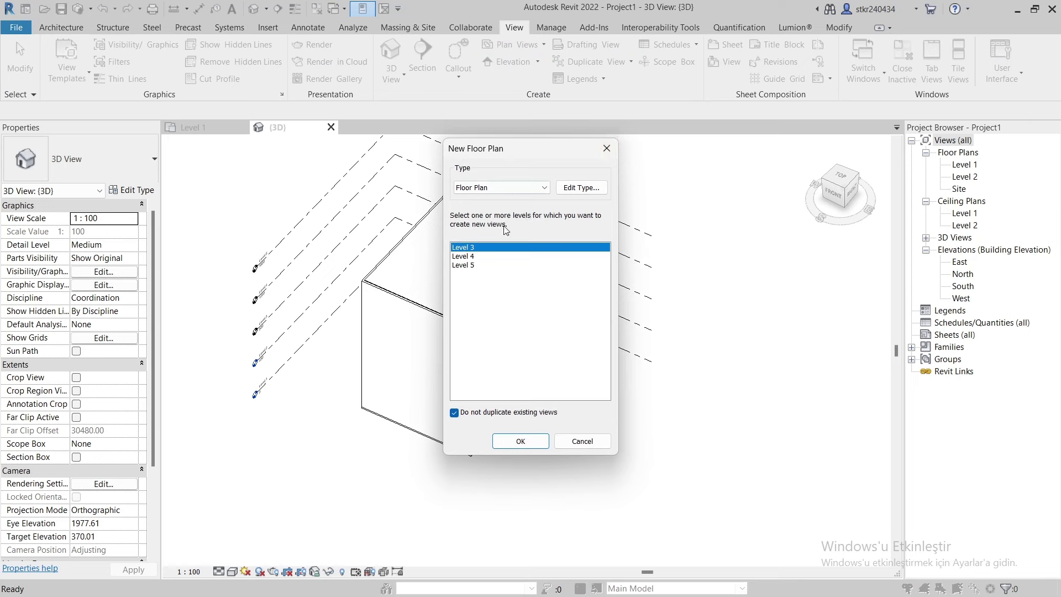
left_click_drag(474, 261, 478, 270)
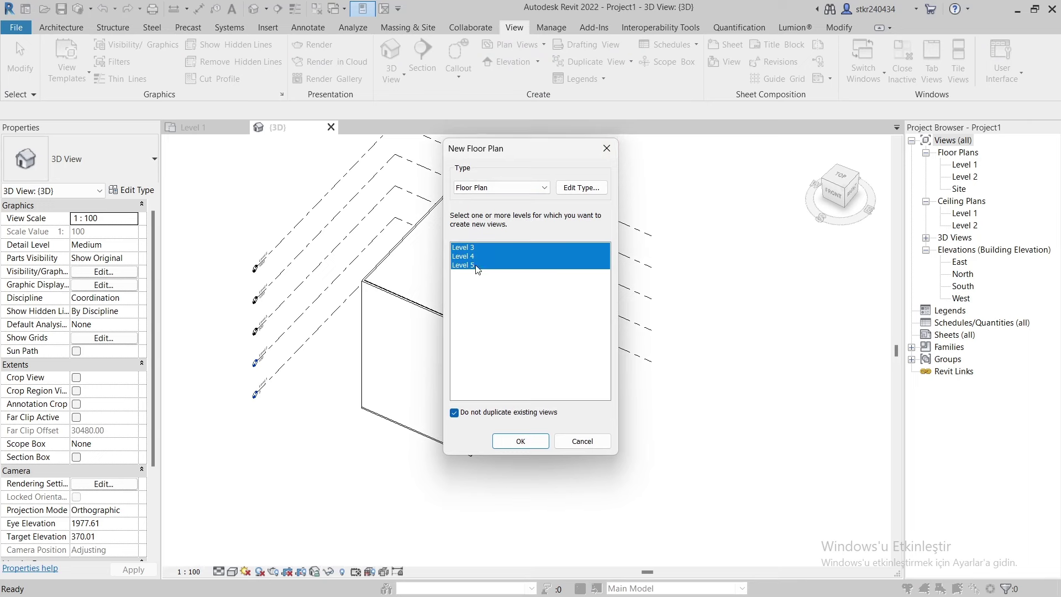
left_click(529, 440)
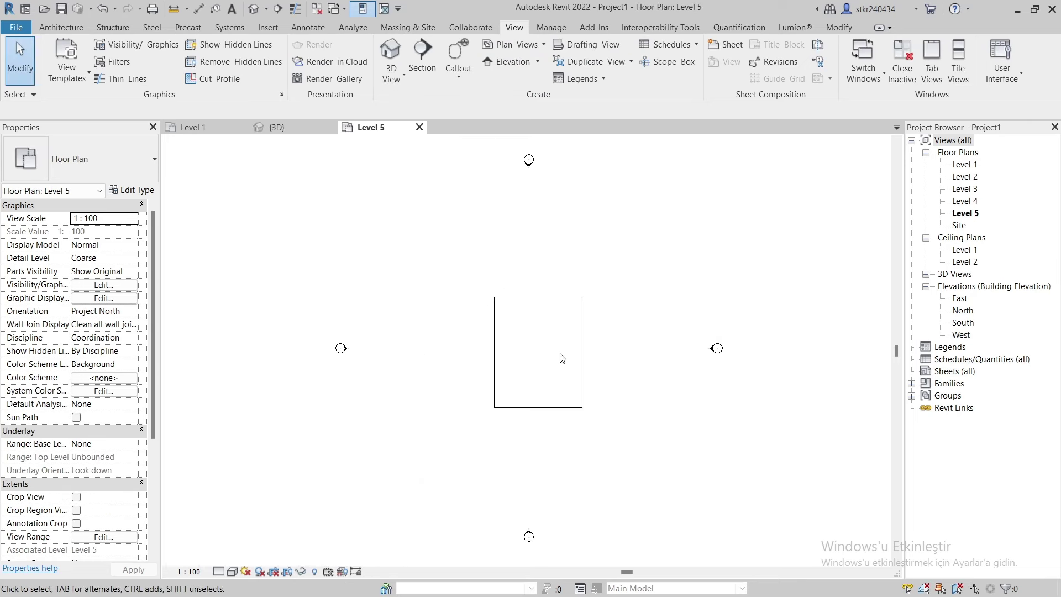
left_click(276, 127)
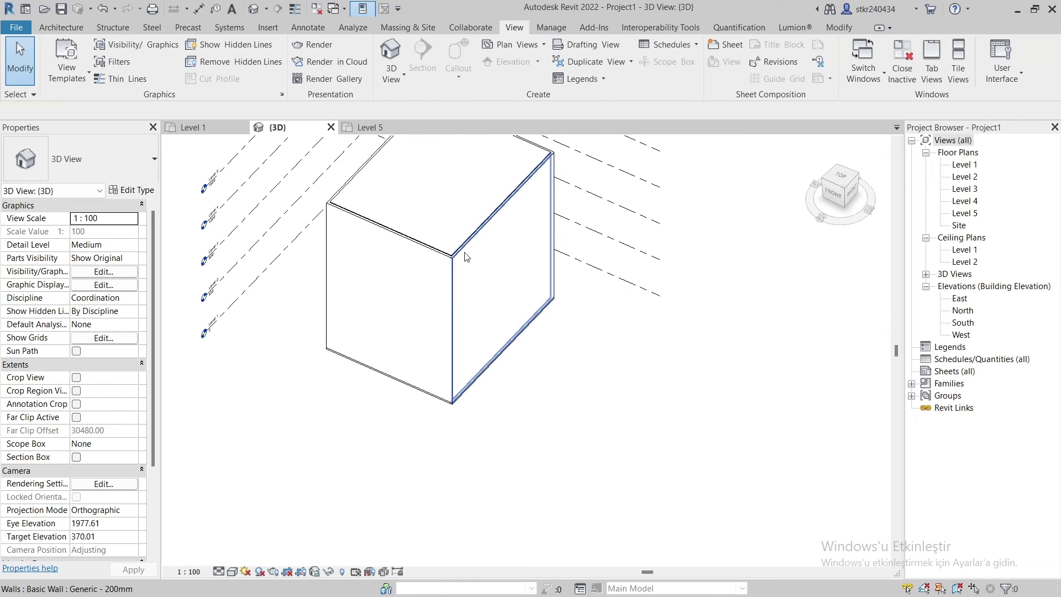
left_click(476, 237)
In the Level 1 plan, change three box walls to Curtain Wall: Storefront
left_click(203, 127)
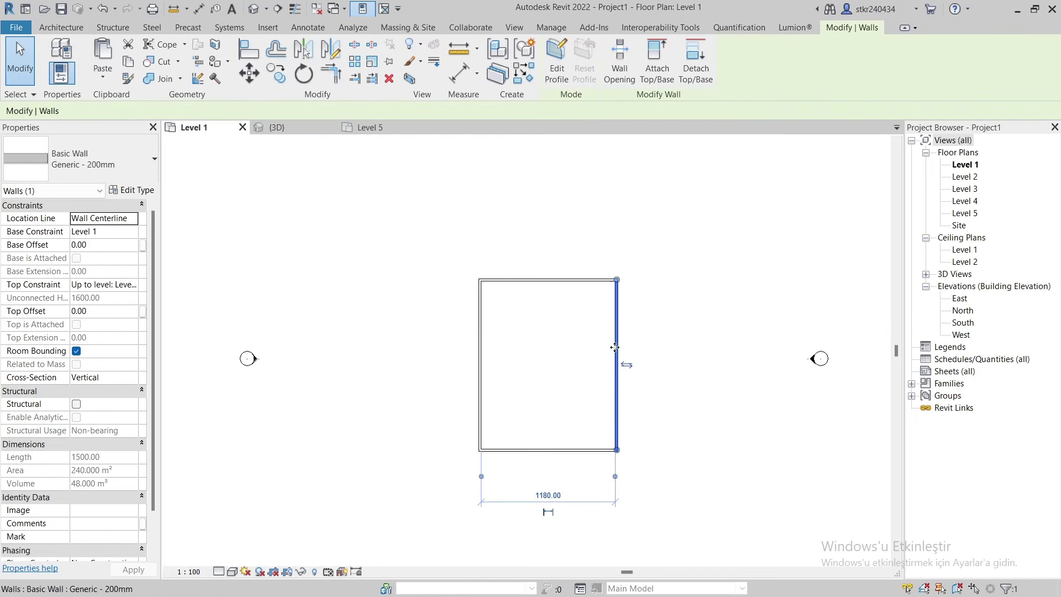
scroll(602, 475, "up", 2)
left_click(549, 430, "ctrl")
left_click(391, 244, "ctrl")
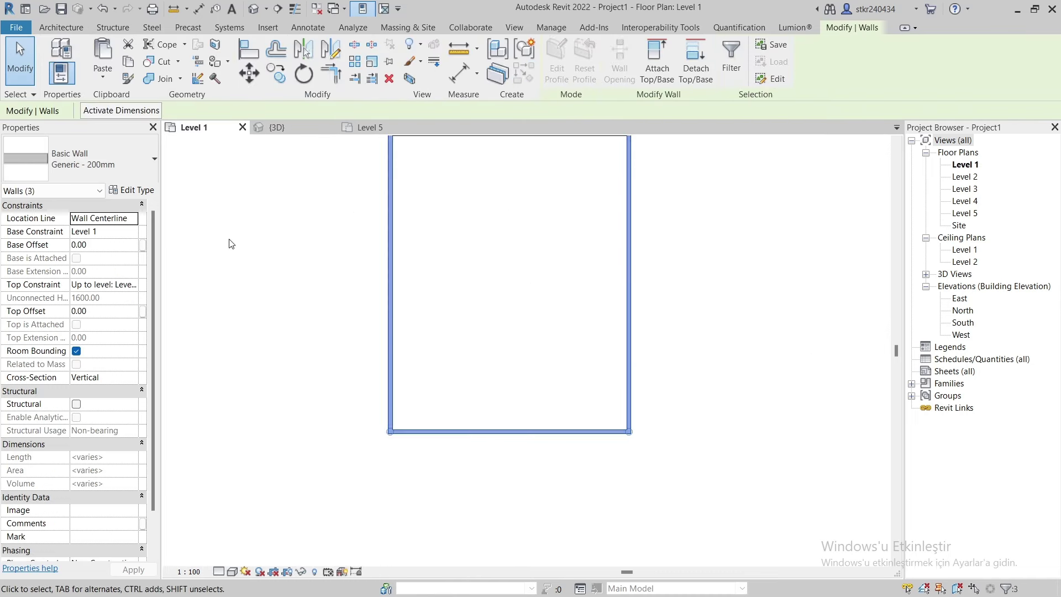
left_click(83, 160)
scroll(79, 373, "down", 3)
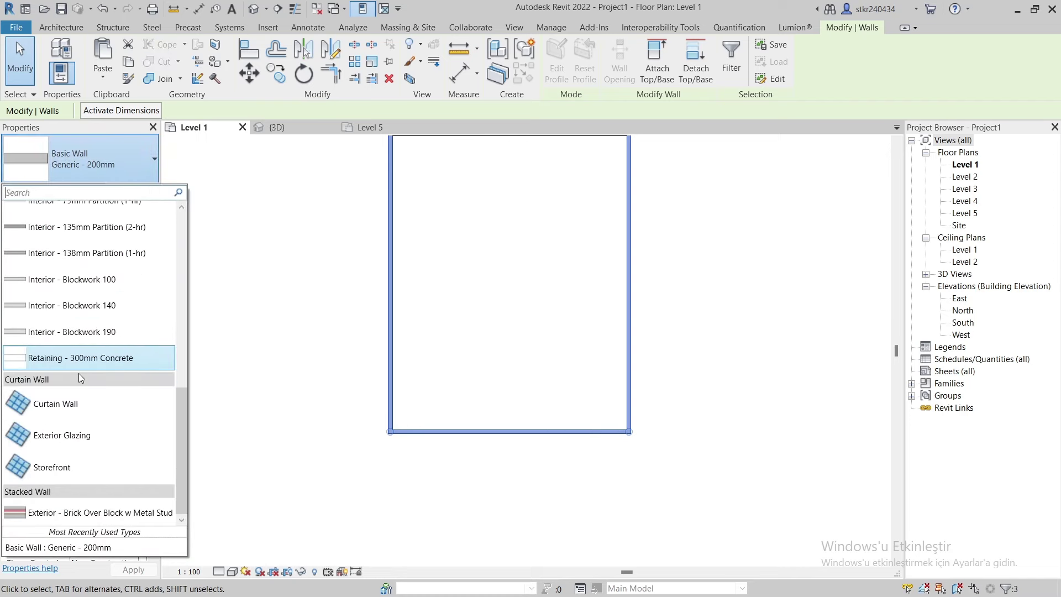
left_click(70, 467)
left_click(475, 332)
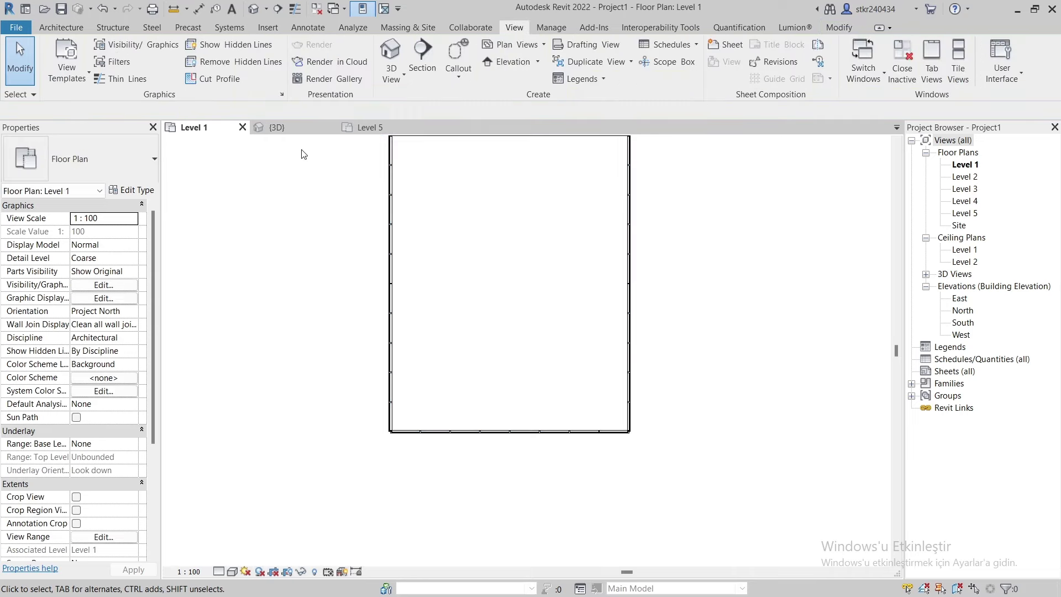
Set the Storefront type's grid spacing to 200 vertical and 400 horizontal
left_click(277, 127)
scroll(459, 252, "up", 3)
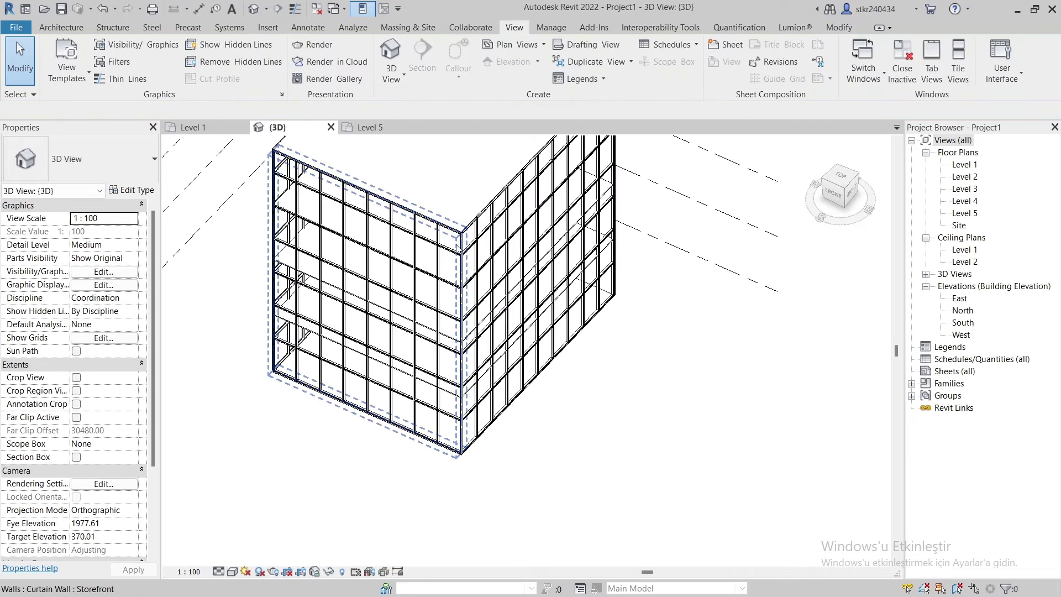
left_click(459, 251)
left_click(133, 189)
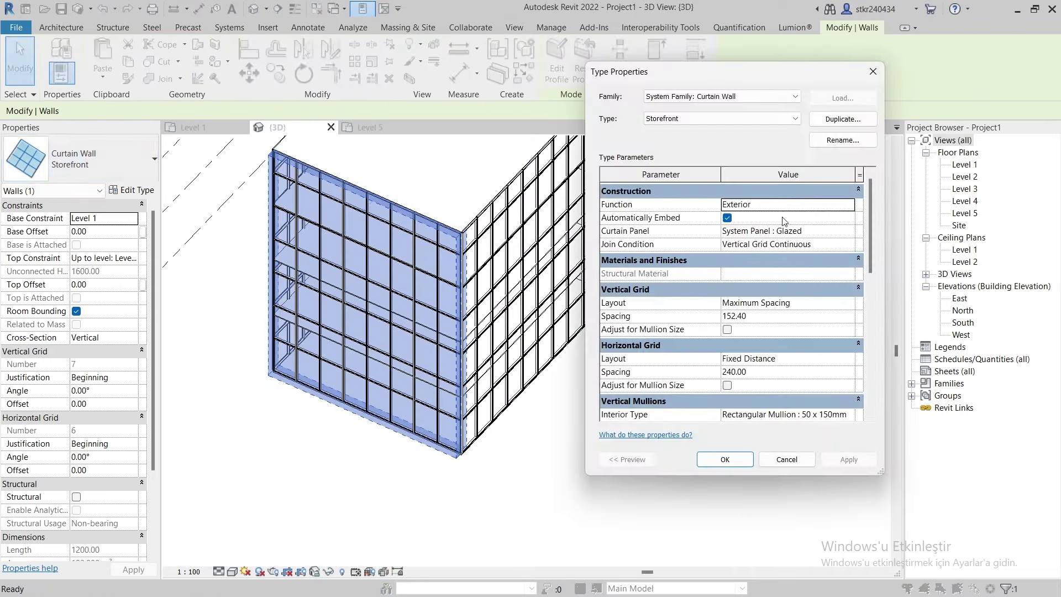
left_click(772, 321)
left_click(752, 373)
type("400")
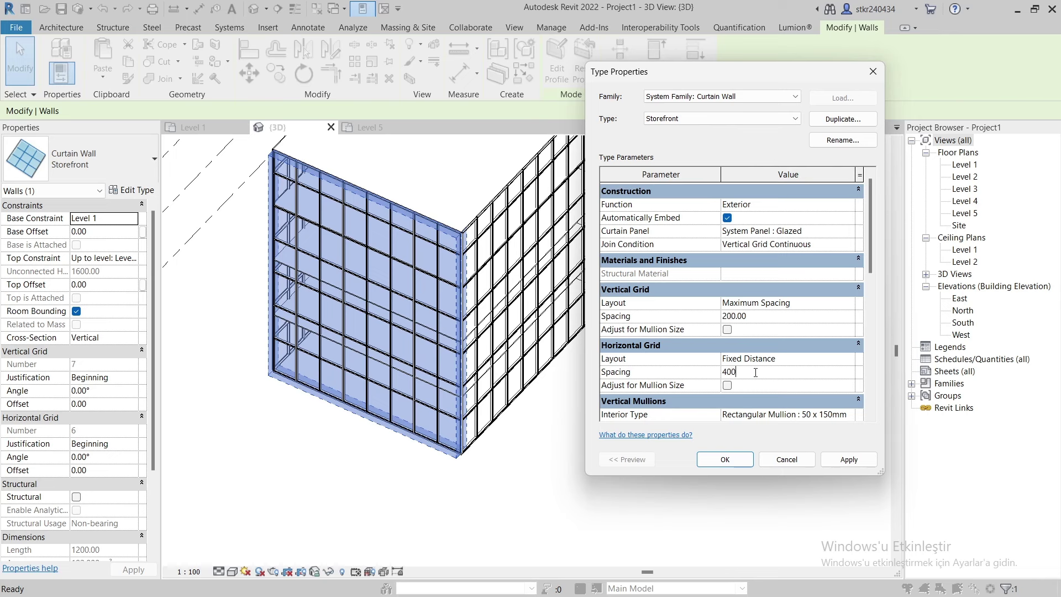
left_click(728, 460)
scroll(628, 332, "down", 4)
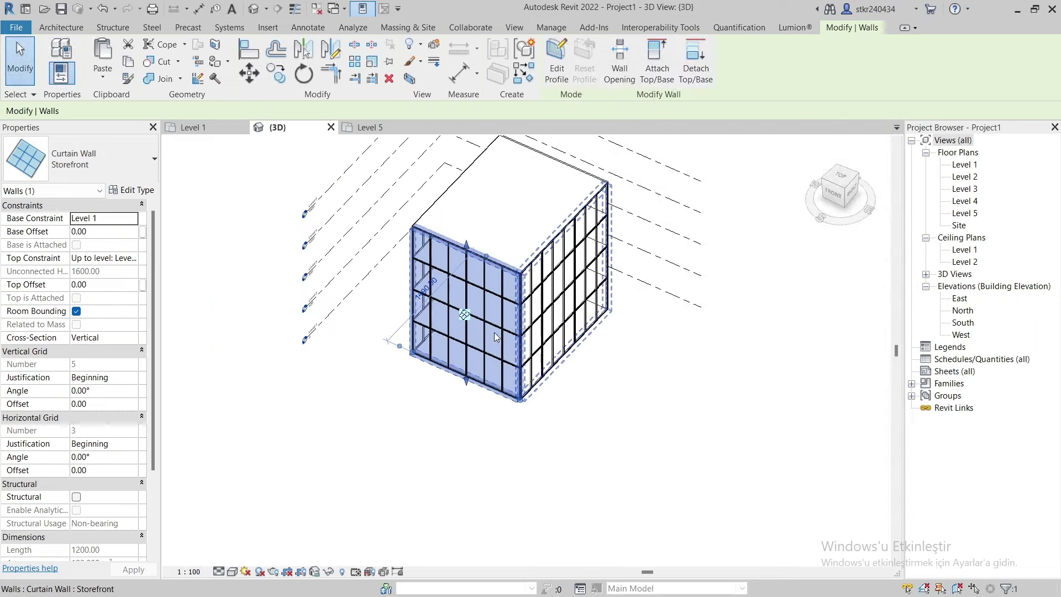
mouse_move(494, 333)
middle_mouse_down("shift")
mouse_move(647, 251)
mouse_move(516, 299)
middle_mouse_up("shift")
scroll(516, 299, "up", 3)
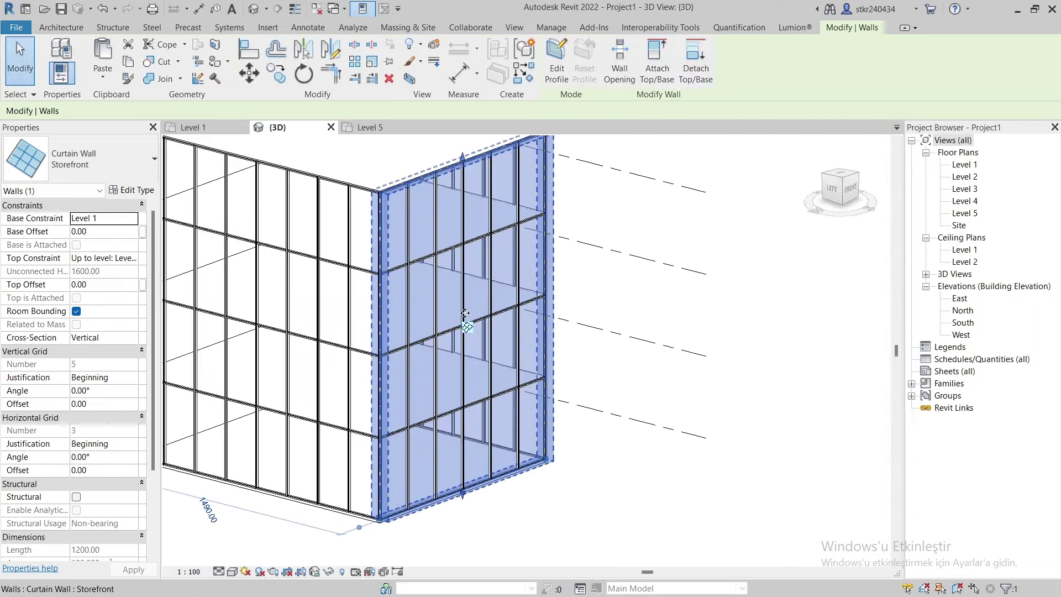
key("Escape")
scroll(442, 276, "down", 3)
scroll(368, 136, "up", 2)
On the Level 1 plan, pull the corner vertical curtain wall's end back from the corner
left_click(368, 129)
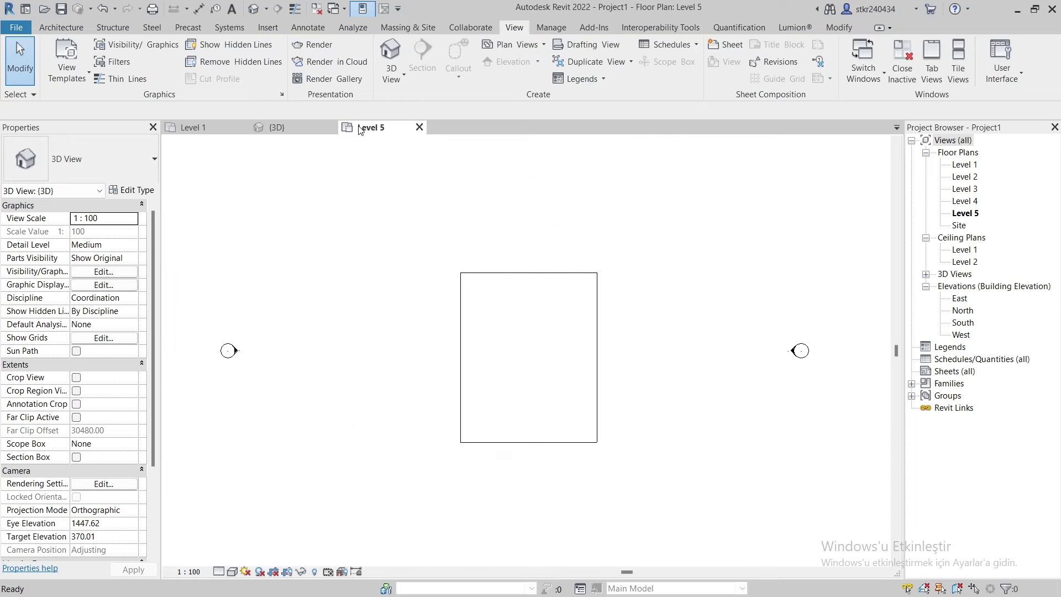
left_click(193, 127)
scroll(398, 436, "up", 3)
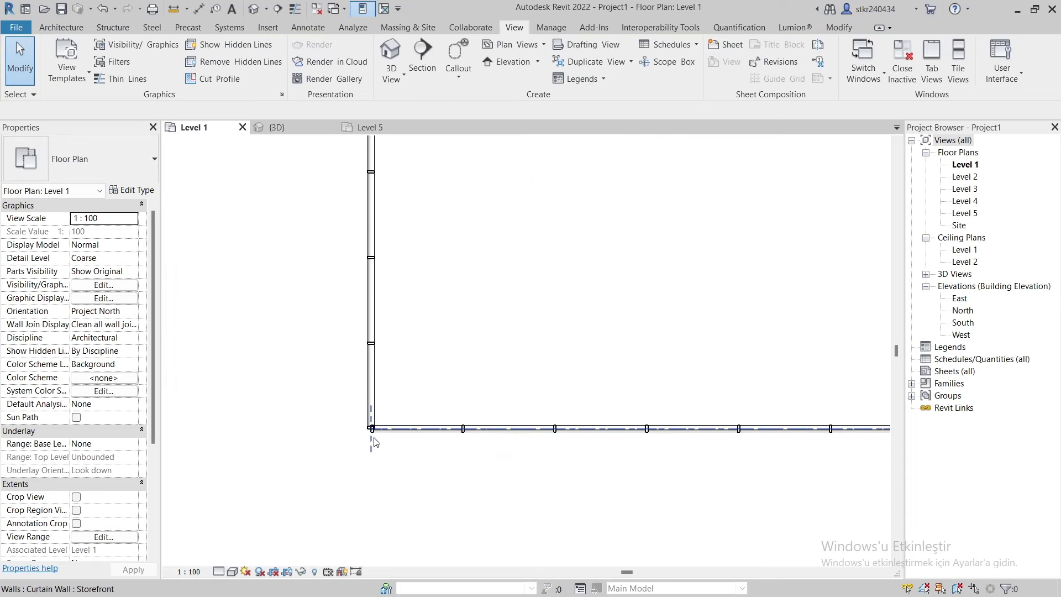
left_click(370, 426)
scroll(373, 433, "up", 2)
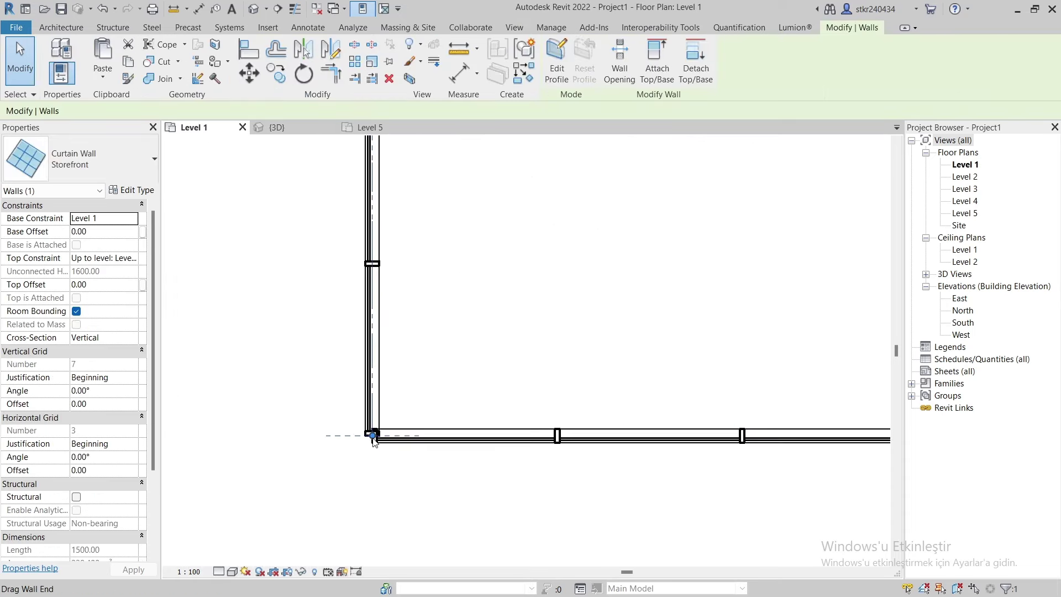
left_click_drag(372, 259, 372, 259)
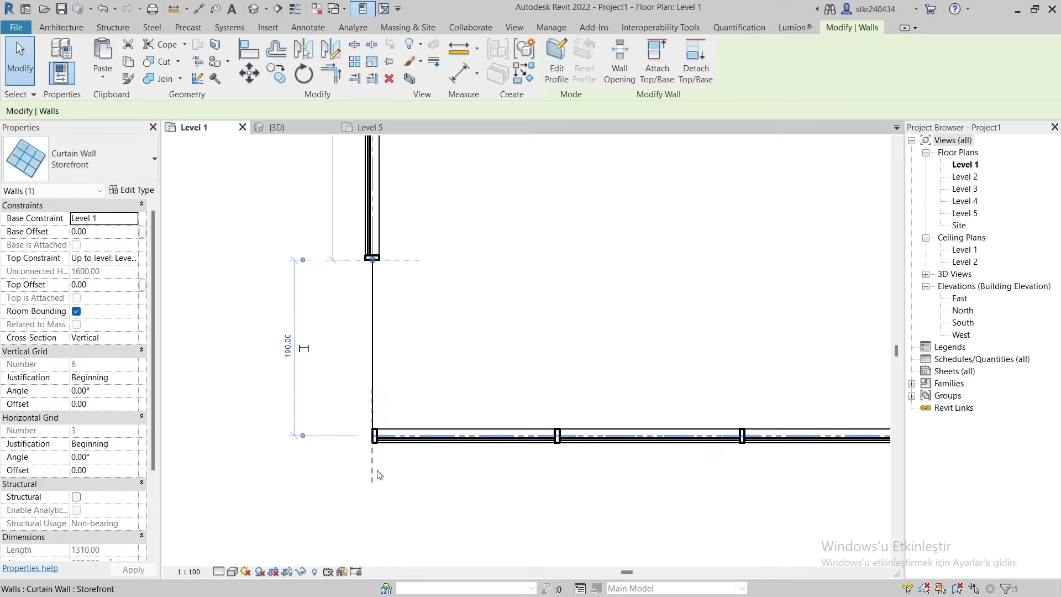
left_click_drag(373, 437, 557, 436)
middle_click_drag(479, 221, 455, 255)
left_click(455, 256)
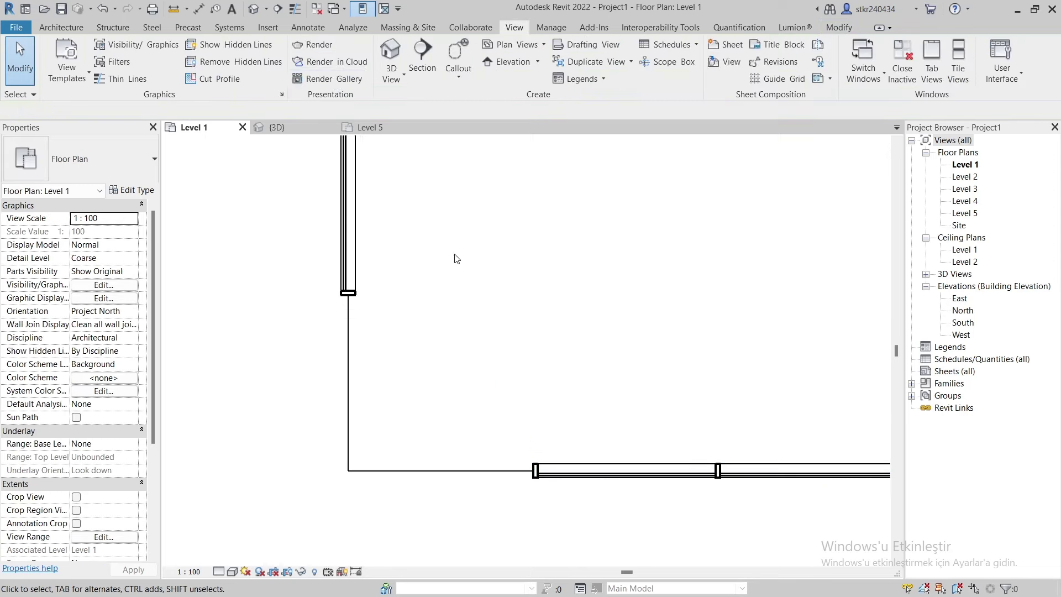
Draw a wall from the curtain wall's end down to the corner and across to the horizontal curtain wall
left_click(60, 27)
left_click(55, 58)
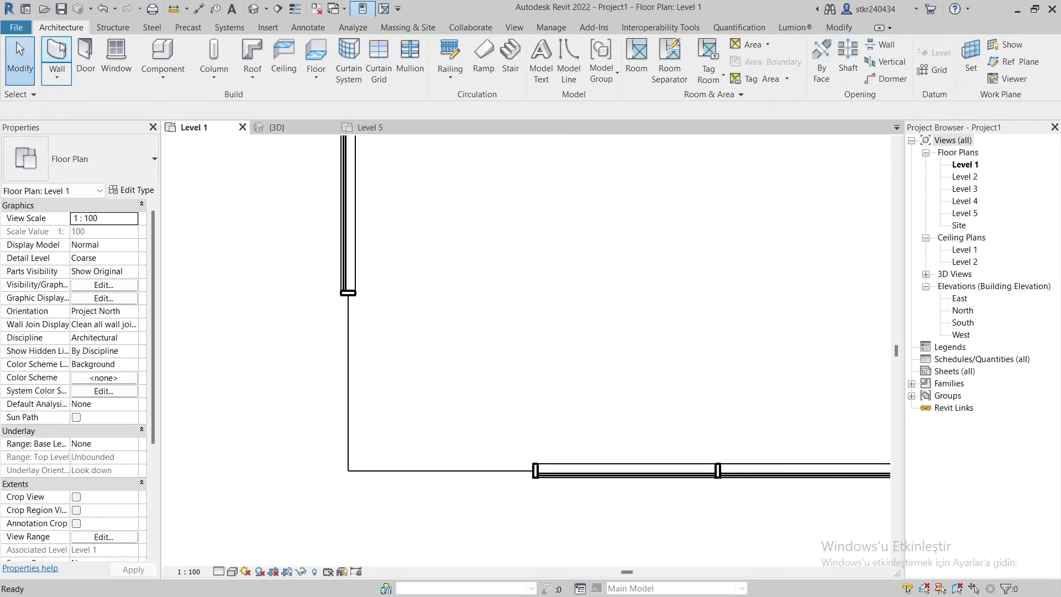
left_click(348, 295)
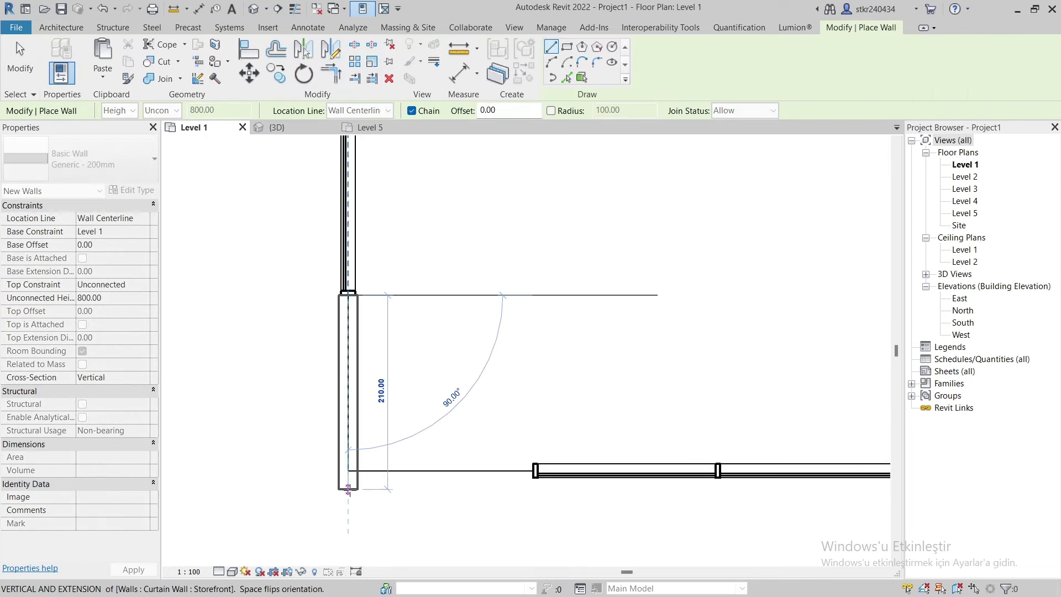
left_click(349, 471)
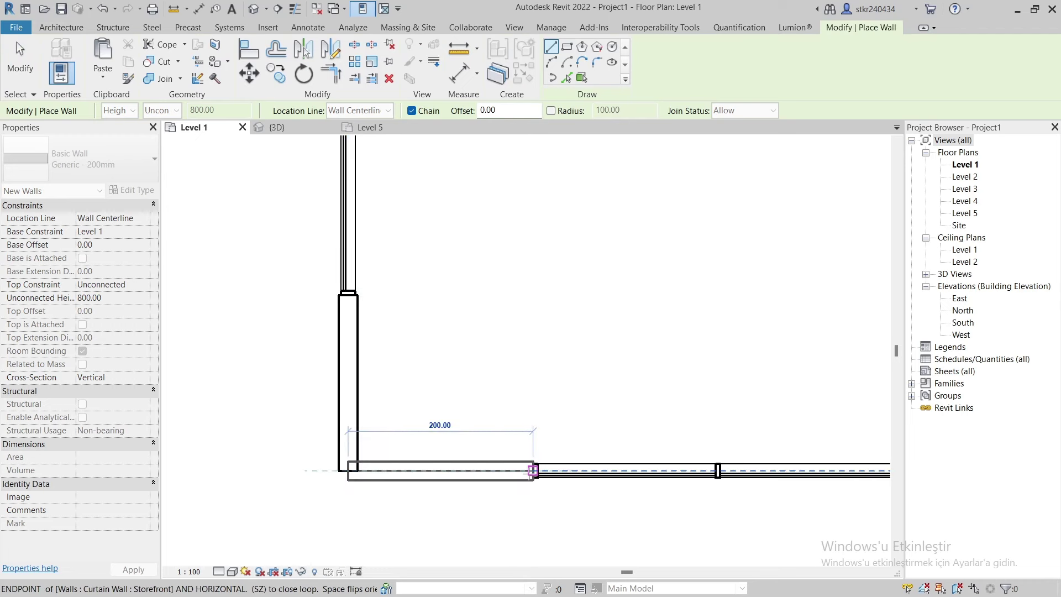
left_click(534, 470)
key("Escape")
key("Escape")
Shorten the right vertical storefront curtain wall from 1500 to 1320
middle_click_drag(281, 422, 699, 426)
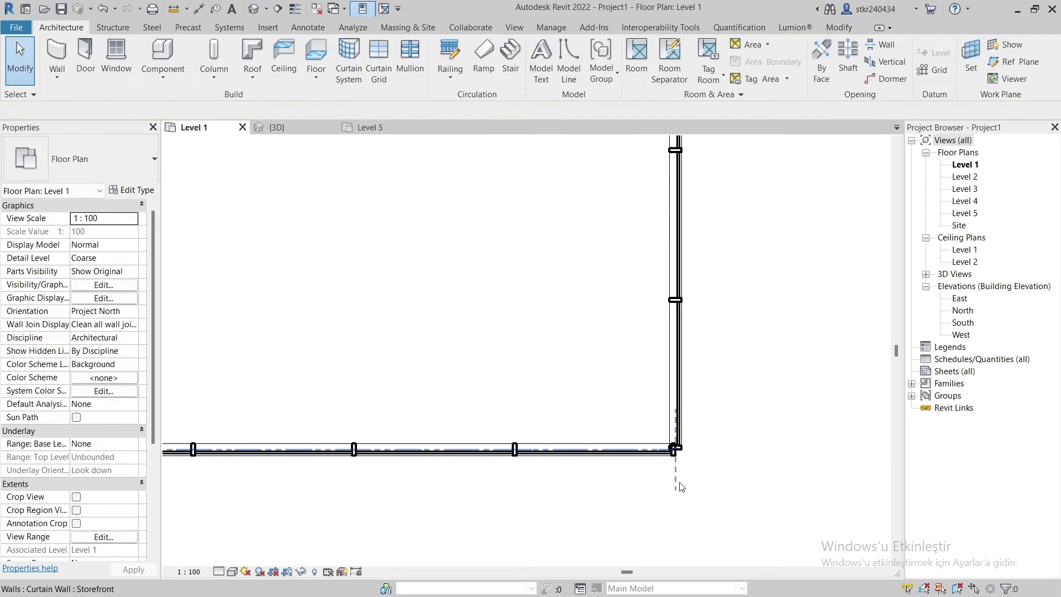
left_click(681, 460)
key("r")
key("s")
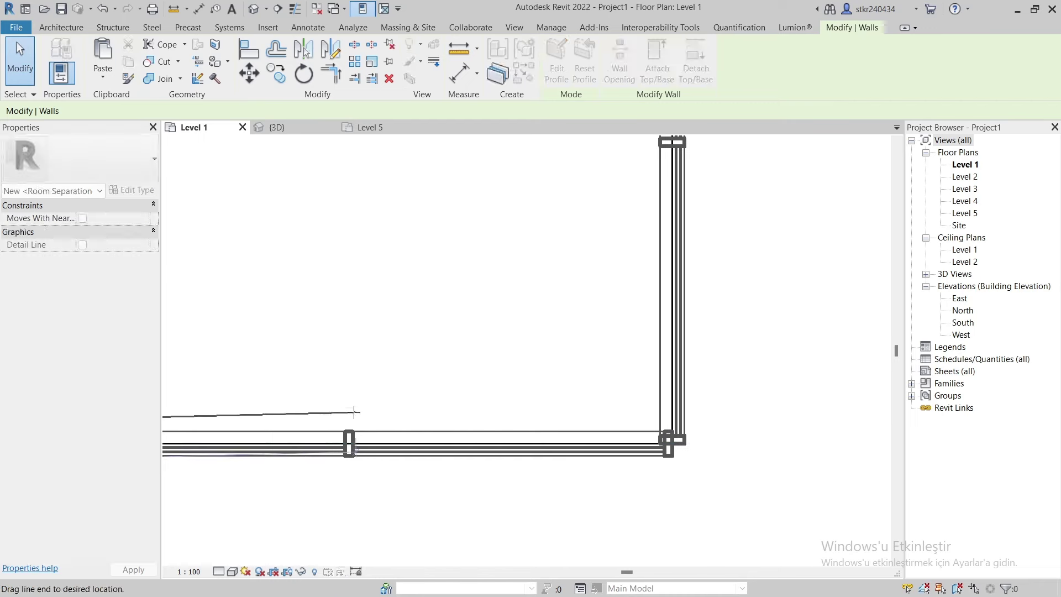
key("Escape")
key("Escape")
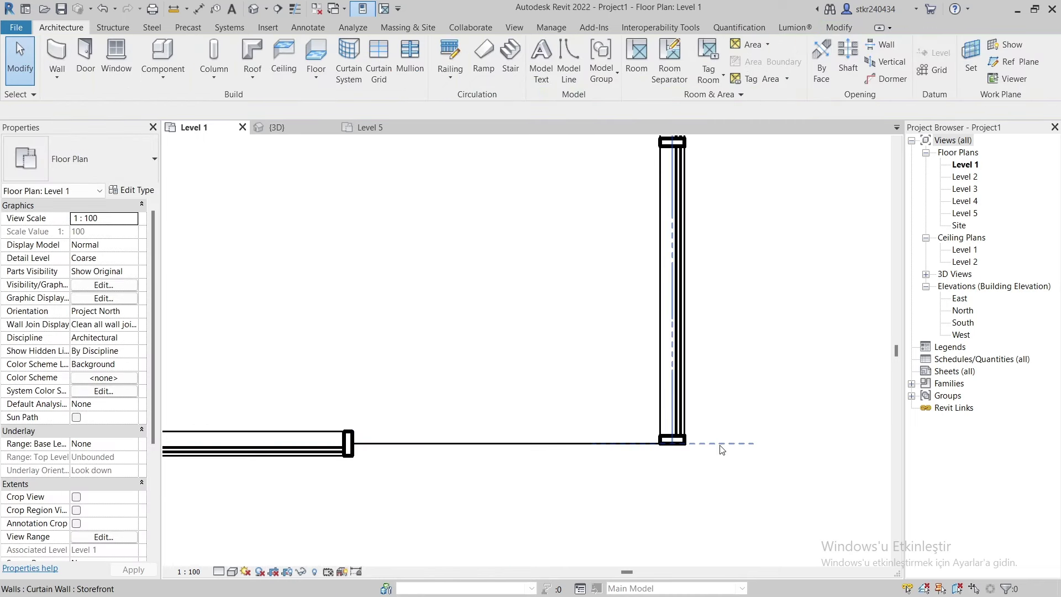
left_click(652, 465)
middle_click_drag(654, 462, 655, 485)
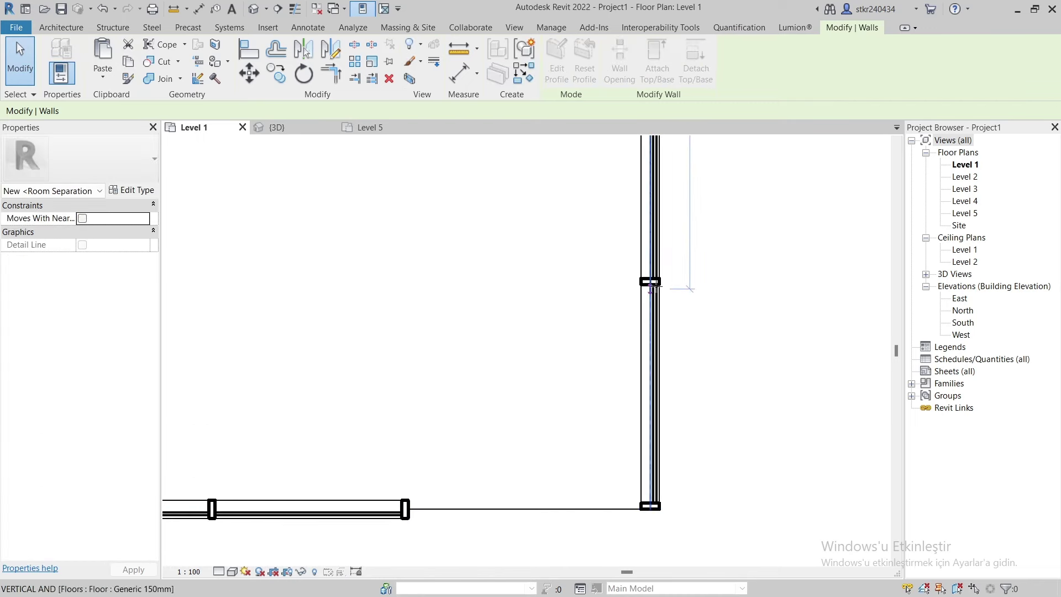
left_click_drag(650, 507, 650, 288)
key("Escape")
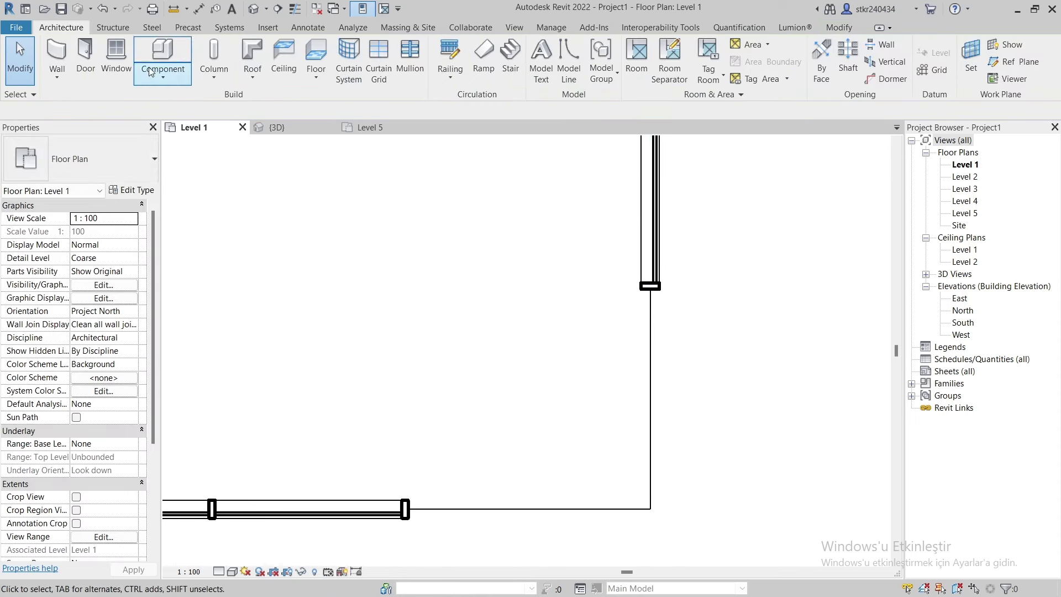
Draw two Generic 200mm walls closing the bottom-right corner gap
left_click(75, 56)
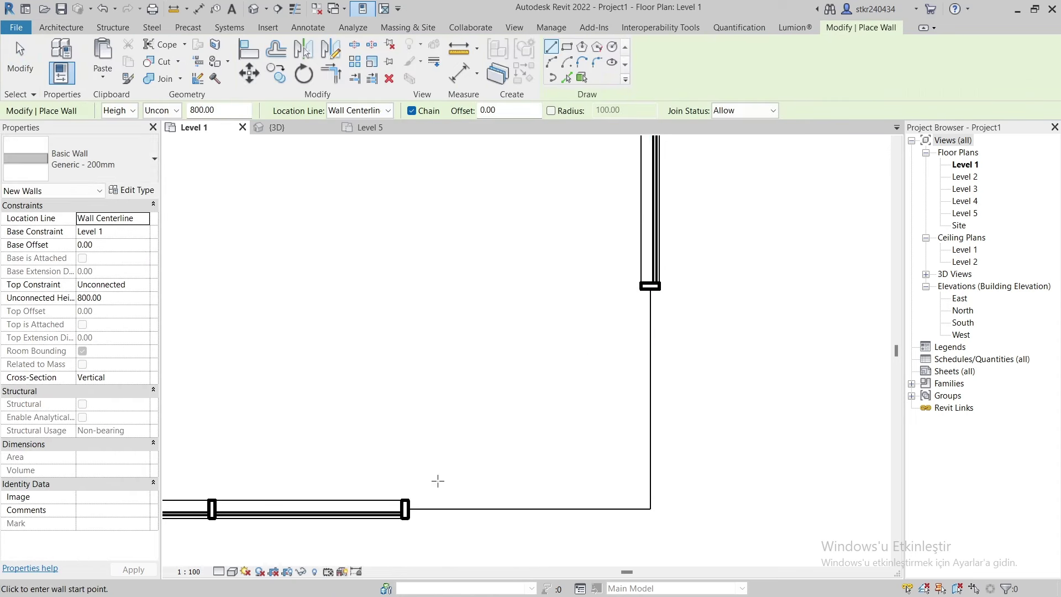
left_click(407, 509)
left_click(663, 509)
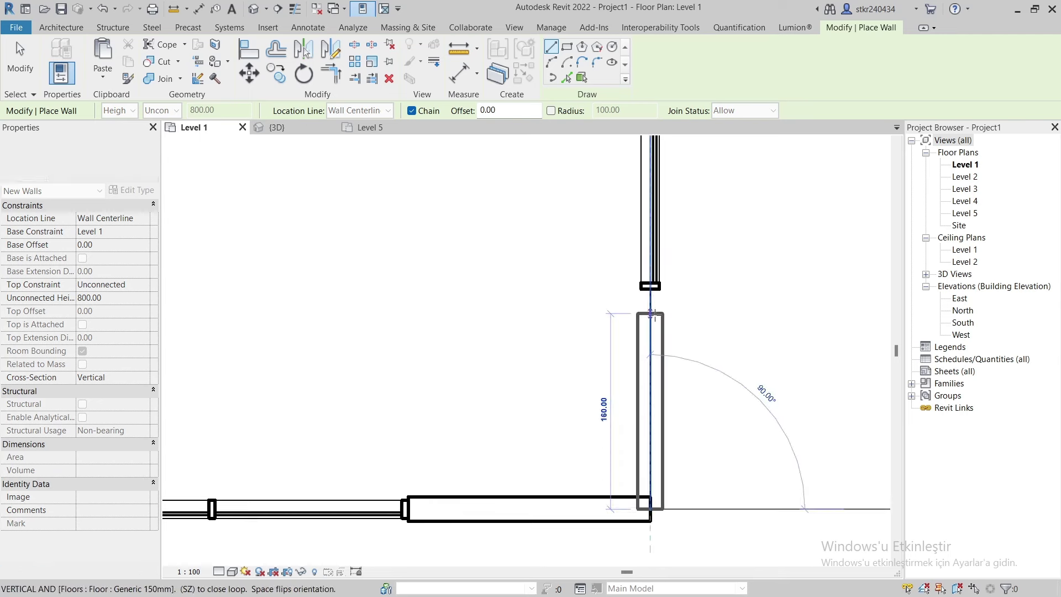
left_click(661, 288)
key("Escape")
key("Escape")
Set the four corner walls' top constraint to Level 5
left_click(660, 360)
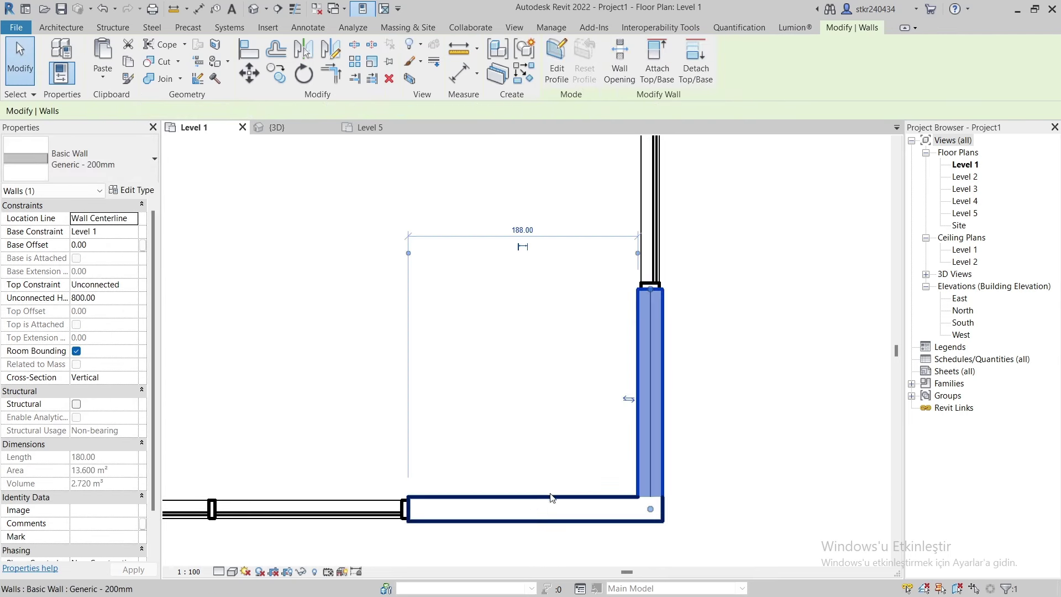
left_click(545, 492, "ctrl")
scroll(545, 492, "down", 3)
scroll(296, 421, "up", 3)
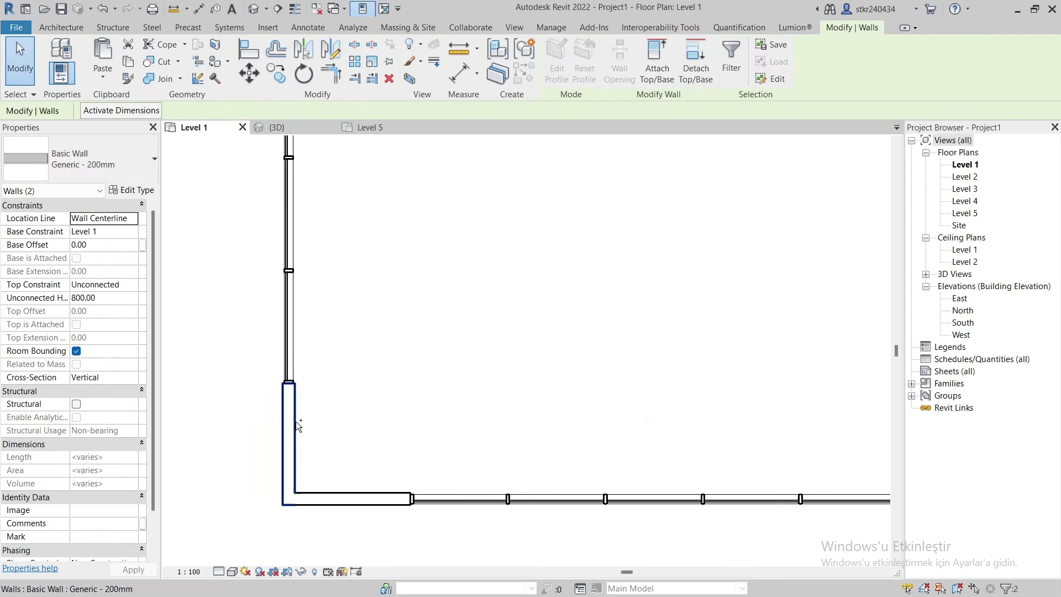
left_click(292, 428, "ctrl")
left_click(346, 492, "ctrl")
scroll(338, 403, "down", 2)
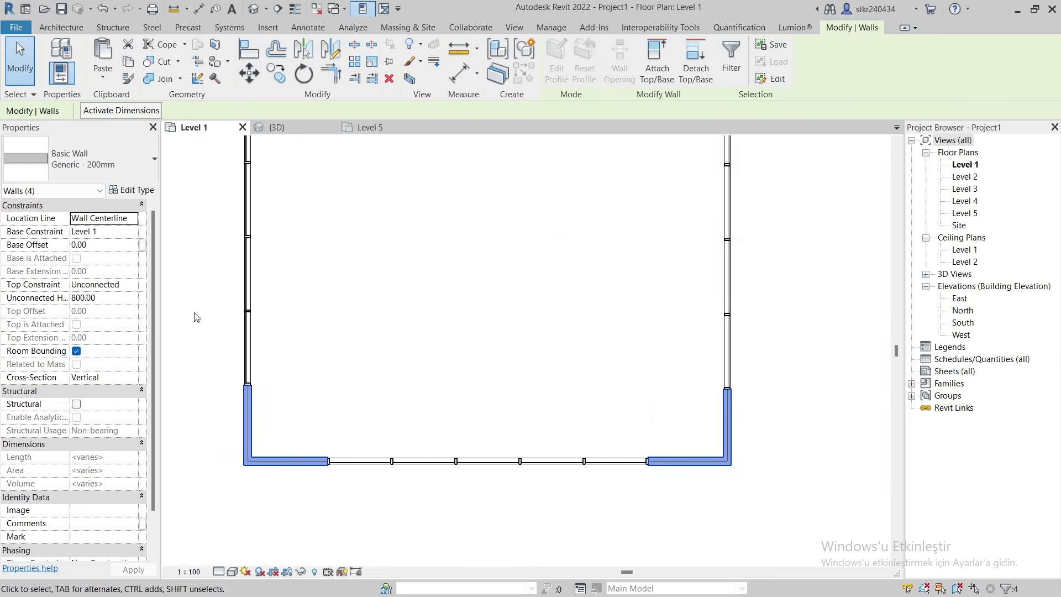
left_click(134, 288)
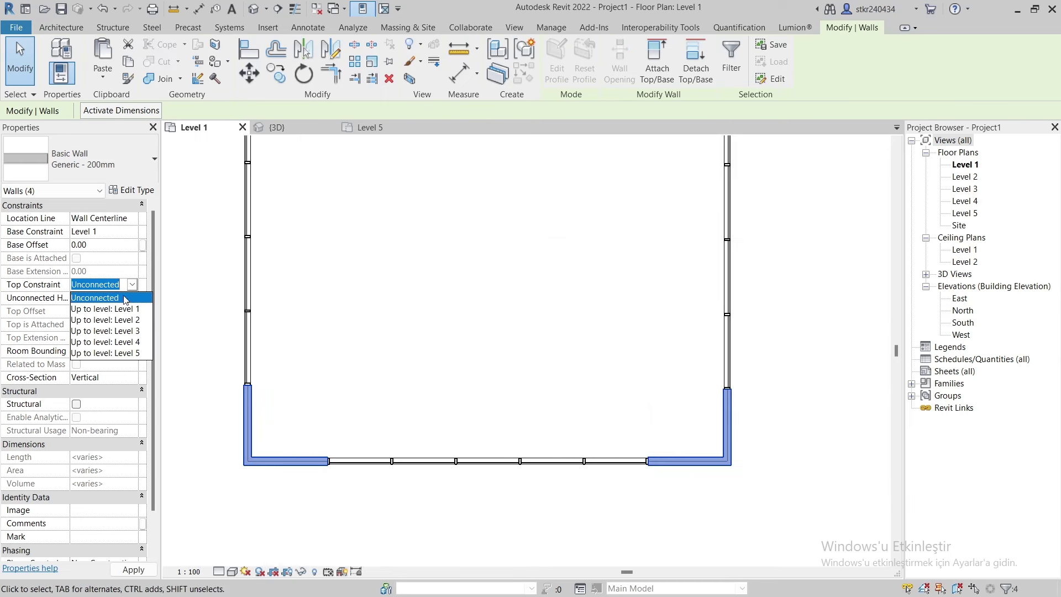
left_click(120, 352)
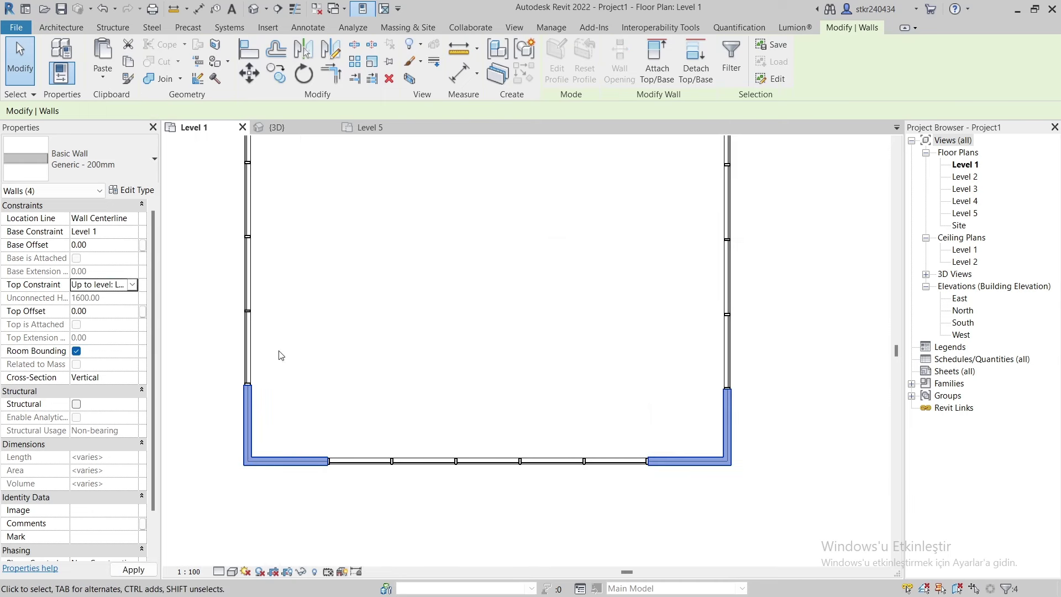
Check the full-height walls in 3D, then open the Level 2 floor plan
left_click(303, 128)
mouse_move(517, 250)
middle_mouse_down("shift")
mouse_move(679, 337)
mouse_move(715, 371)
mouse_move(726, 365)
middle_mouse_up("shift")
left_click(712, 323)
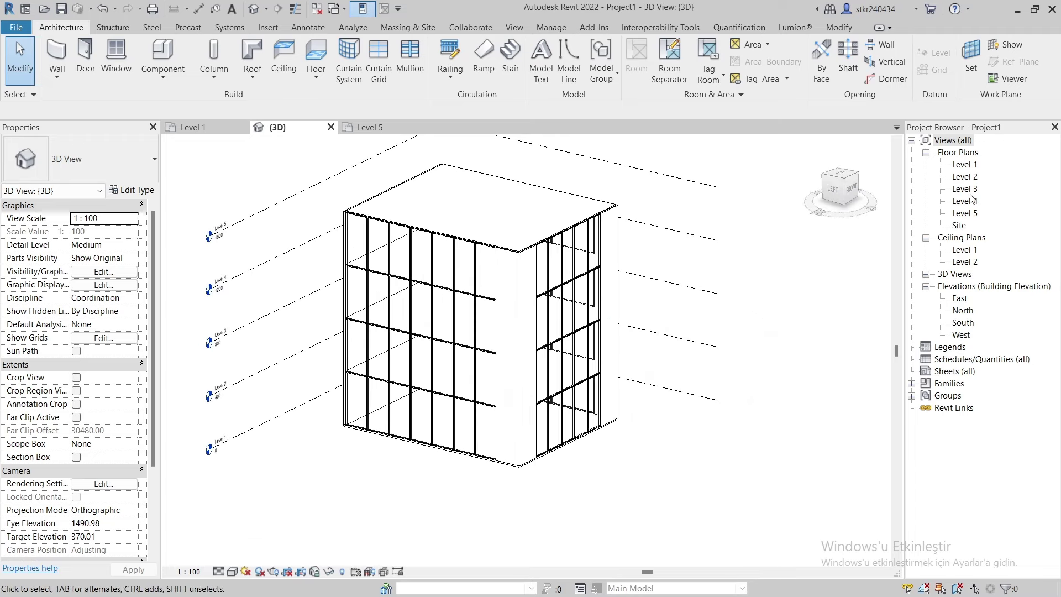
double_click(967, 177)
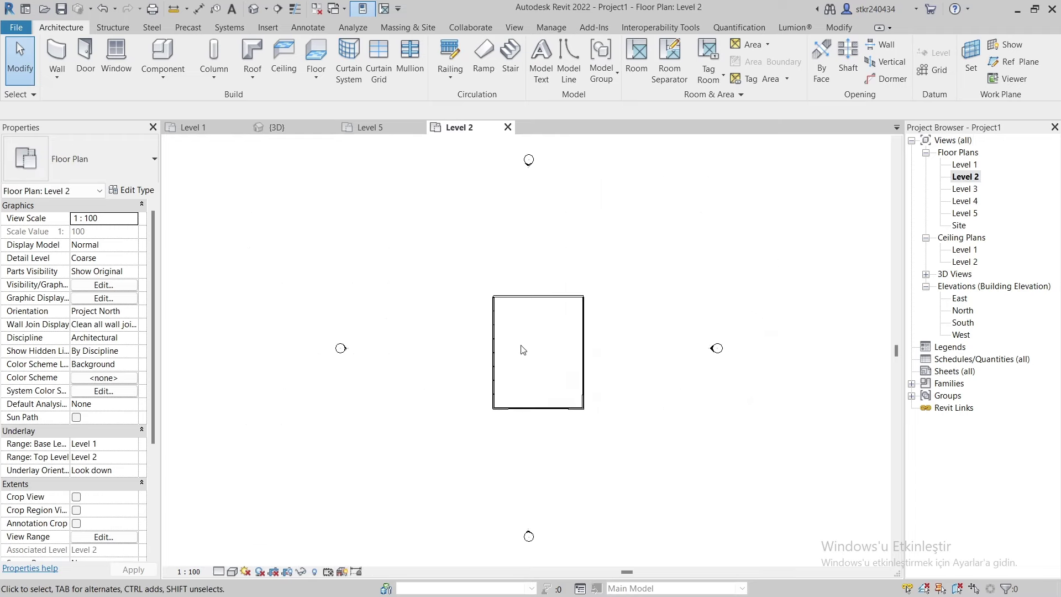
Start an in-place mass on Level 2 with the default name, using Spline Through Points
scroll(474, 261, "up", 2)
scroll(457, 199, "up", 3)
scroll(451, 199, "up", 1)
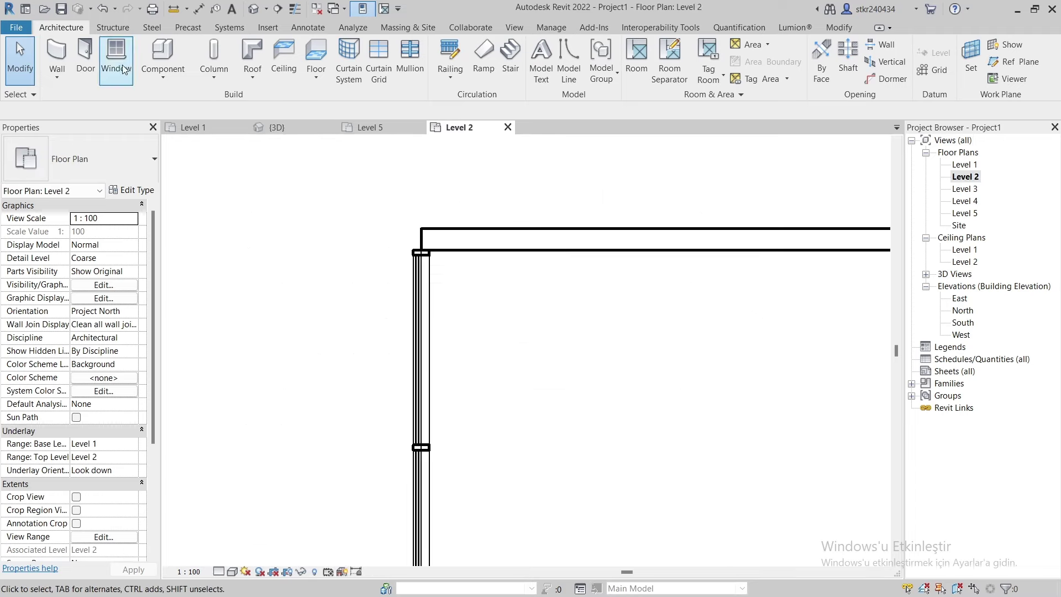
left_click(409, 31)
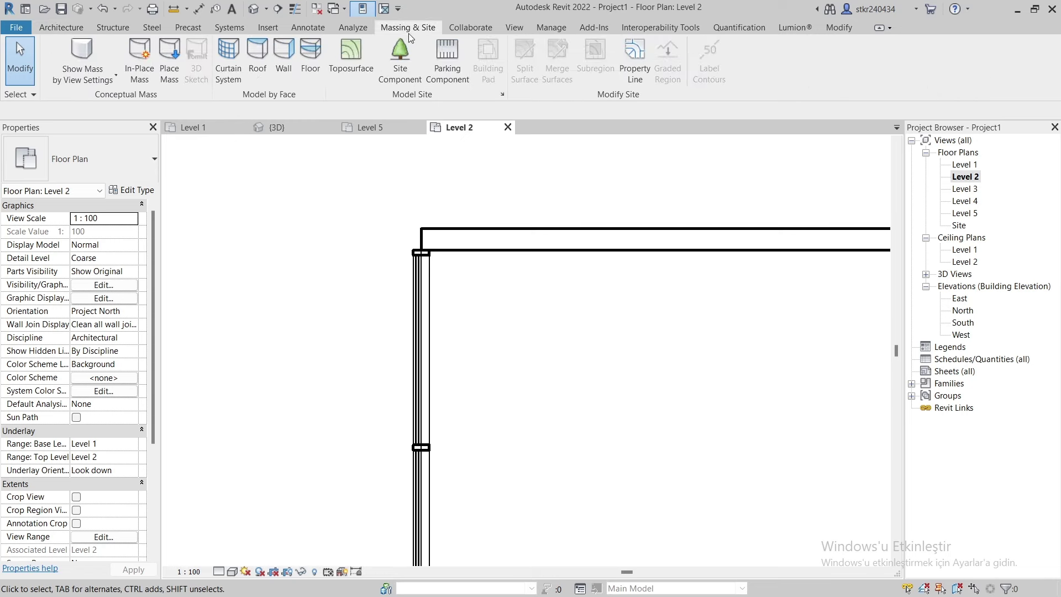
left_click(161, 57)
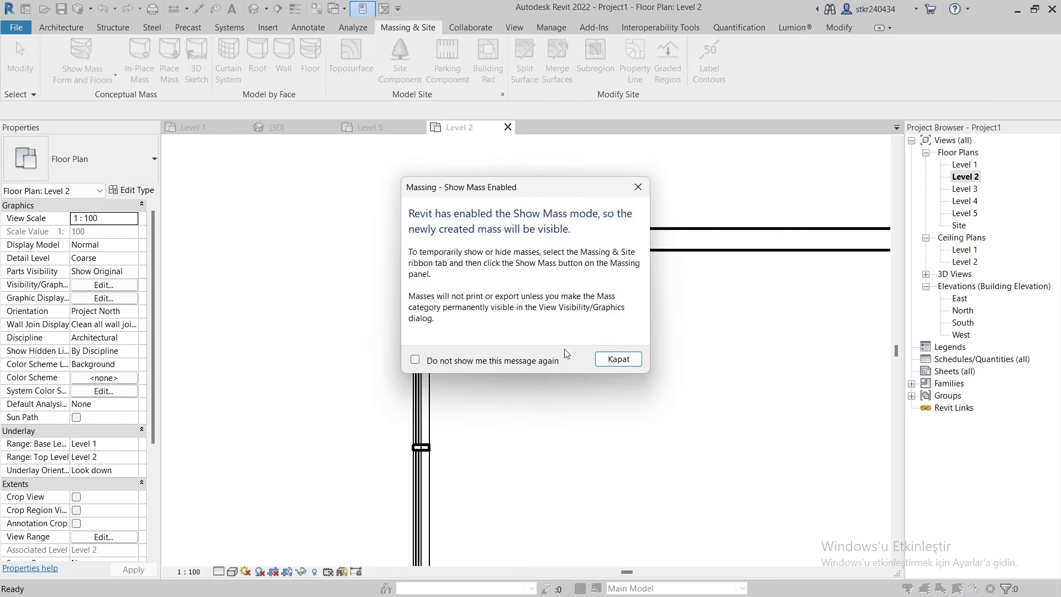
left_click(626, 365)
left_click(532, 329)
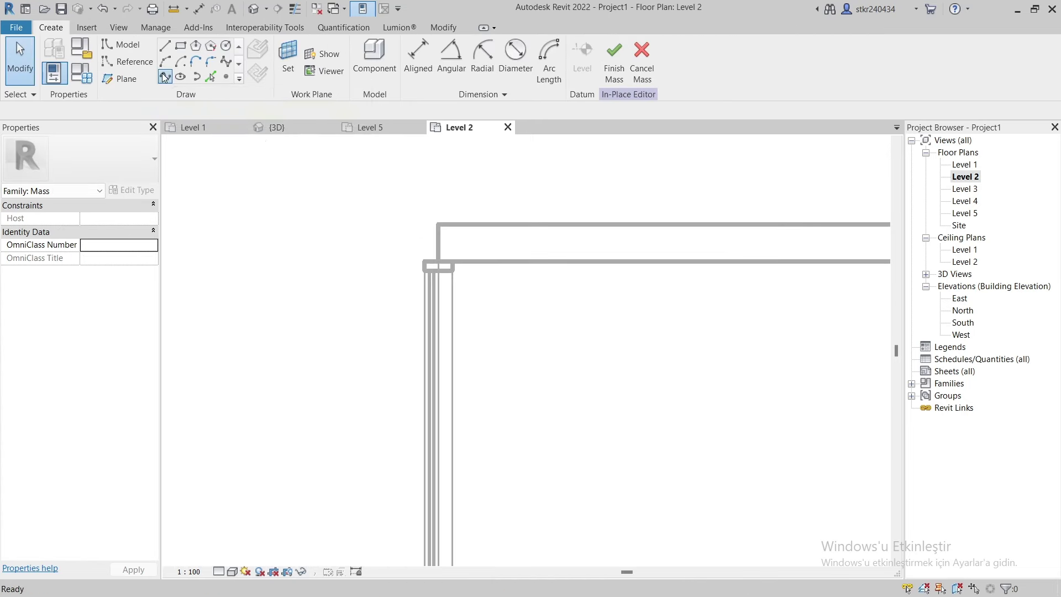
left_click(171, 77)
Start the spline at the building's top-left corner and wave it down the left side
left_click(434, 248)
scroll(402, 218, "down", 3)
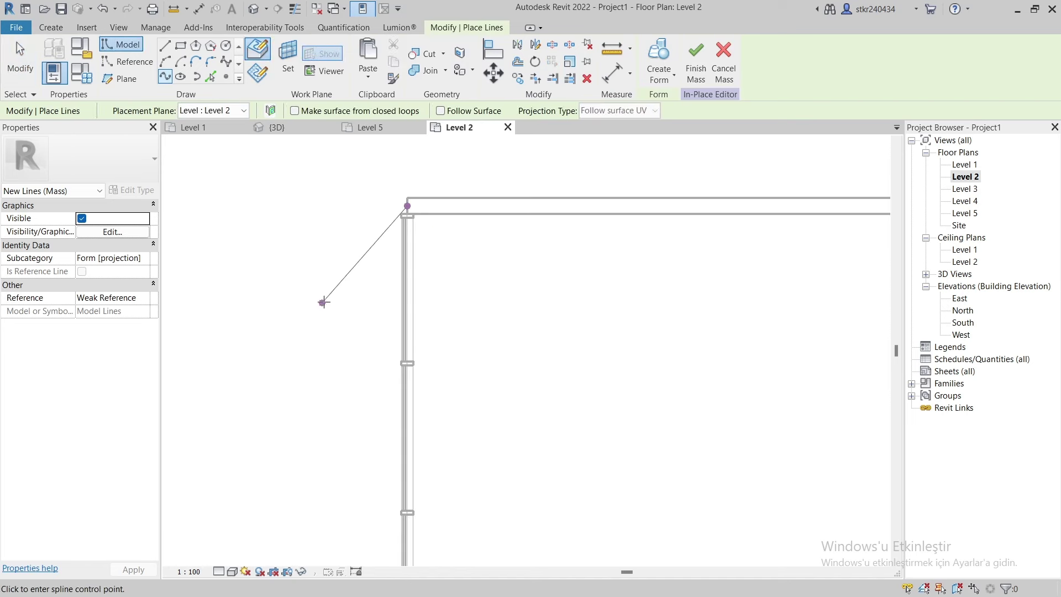
left_click(343, 401)
scroll(354, 386, "down", 2)
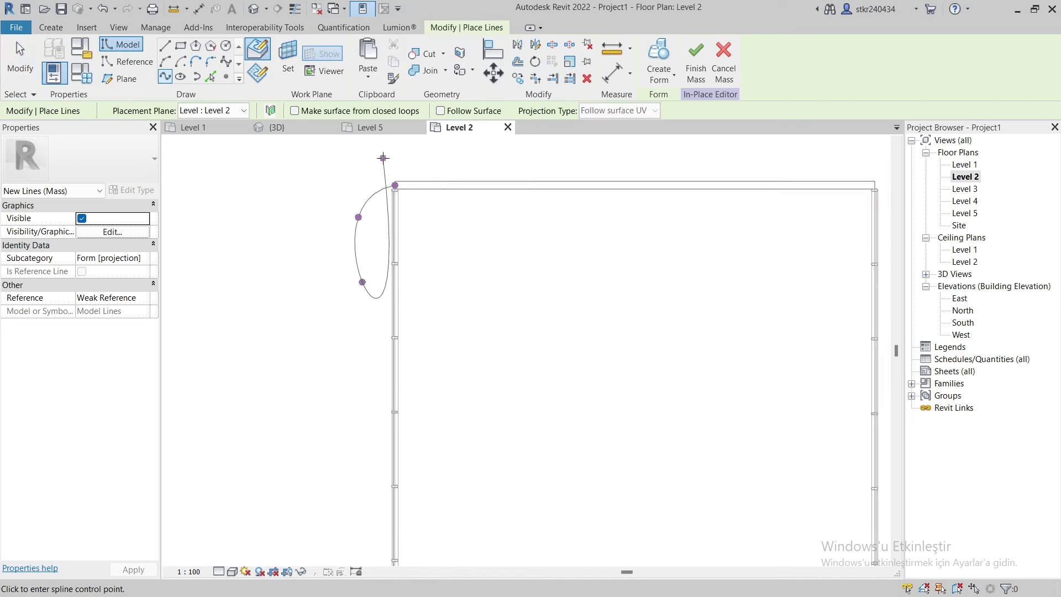
scroll(355, 407, "up", 1)
scroll(367, 347, "down", 3)
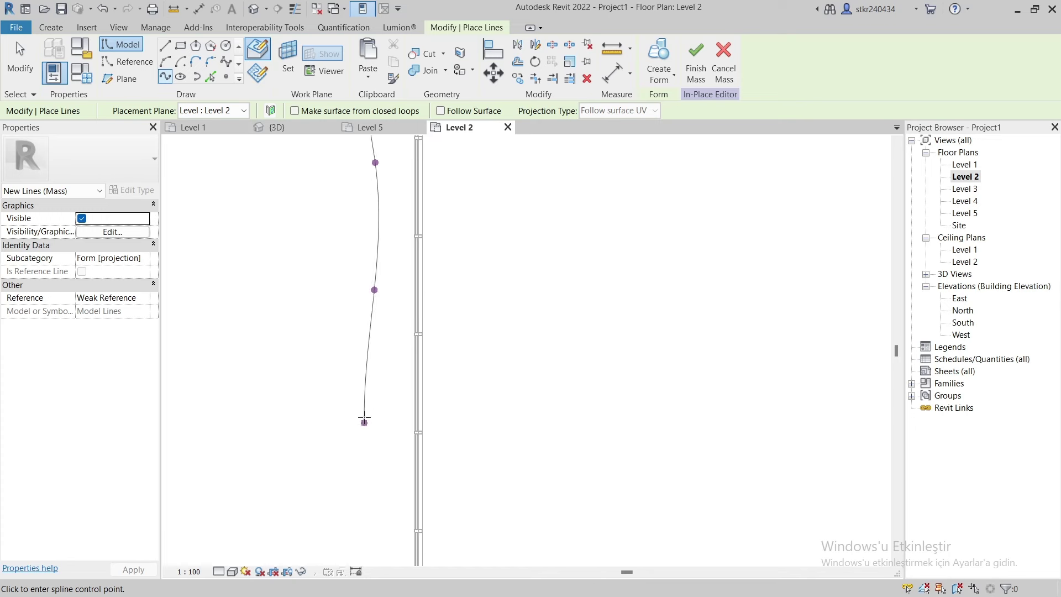
left_click(358, 340)
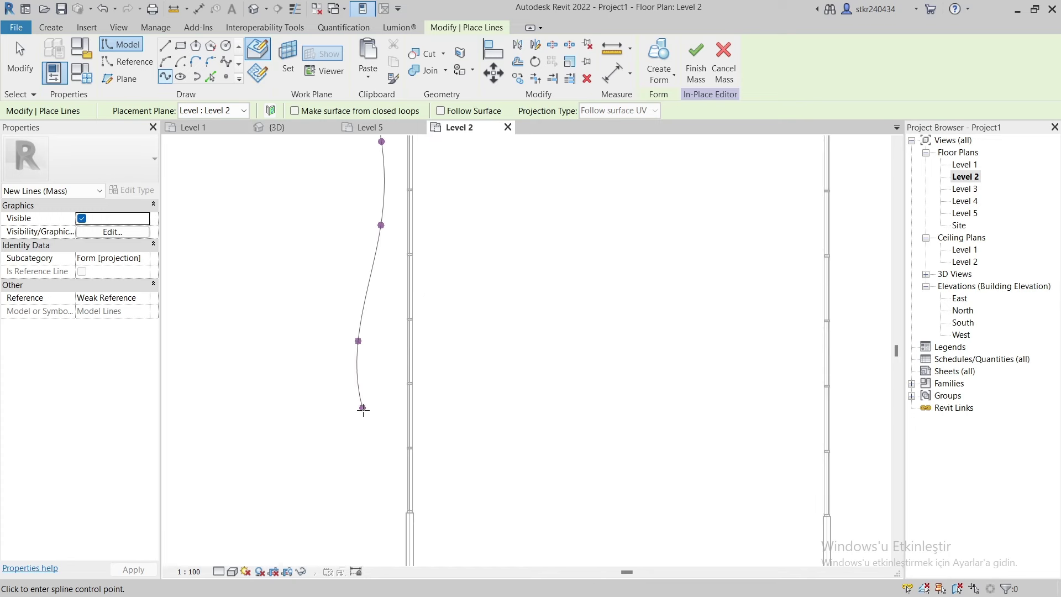
left_click(372, 462)
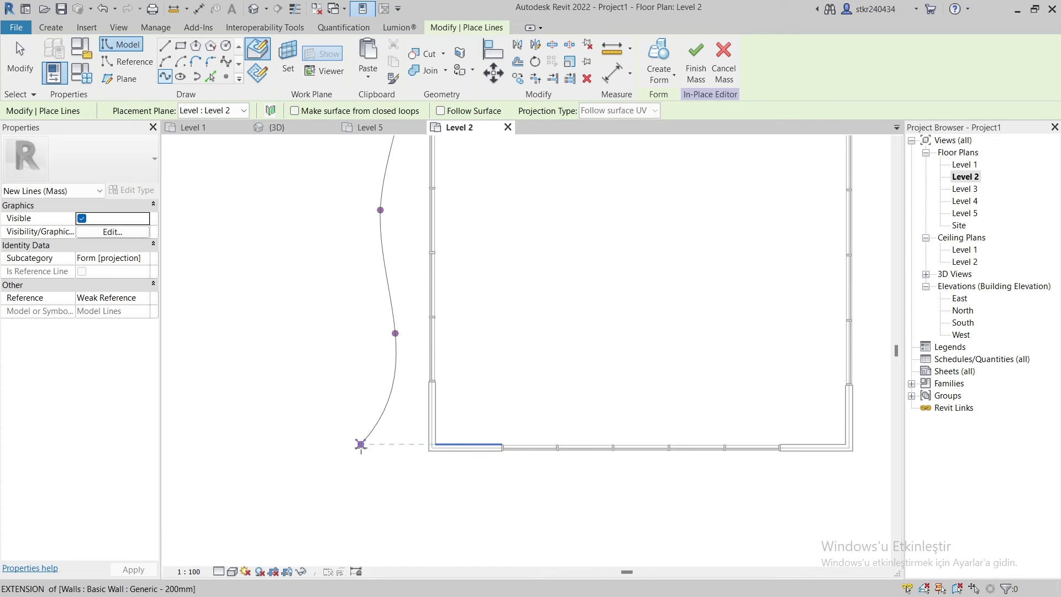
left_click(359, 451)
left_click(436, 513)
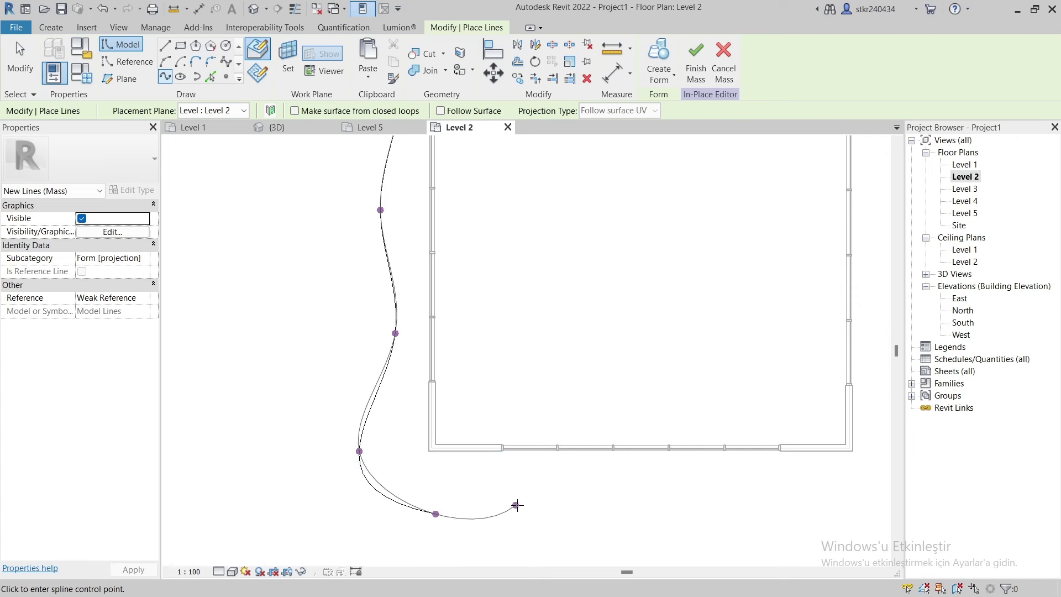
Continue the spline with points along the building's bottom side toward the bottom-right corner
left_click(518, 506)
left_click(659, 501)
scroll(660, 500, "up", 1)
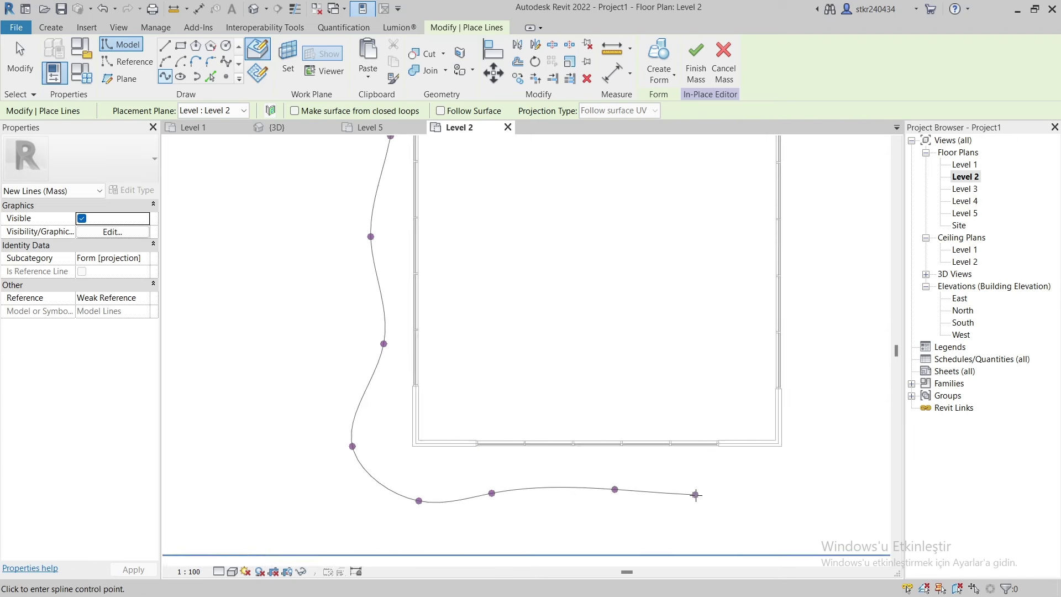
left_click(725, 501)
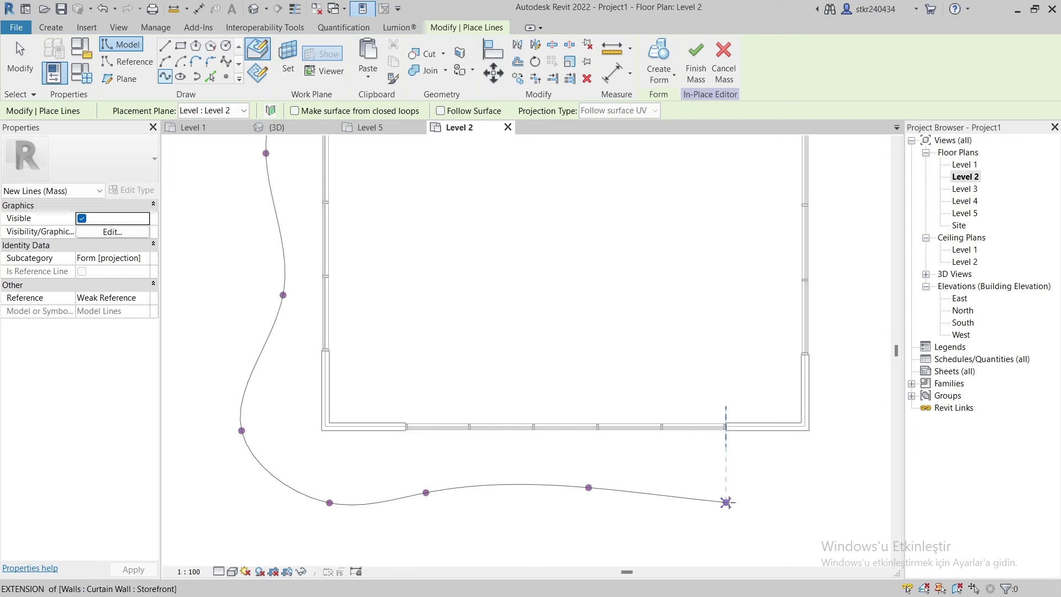
left_click(823, 481)
middle_click_drag(826, 473, 705, 510)
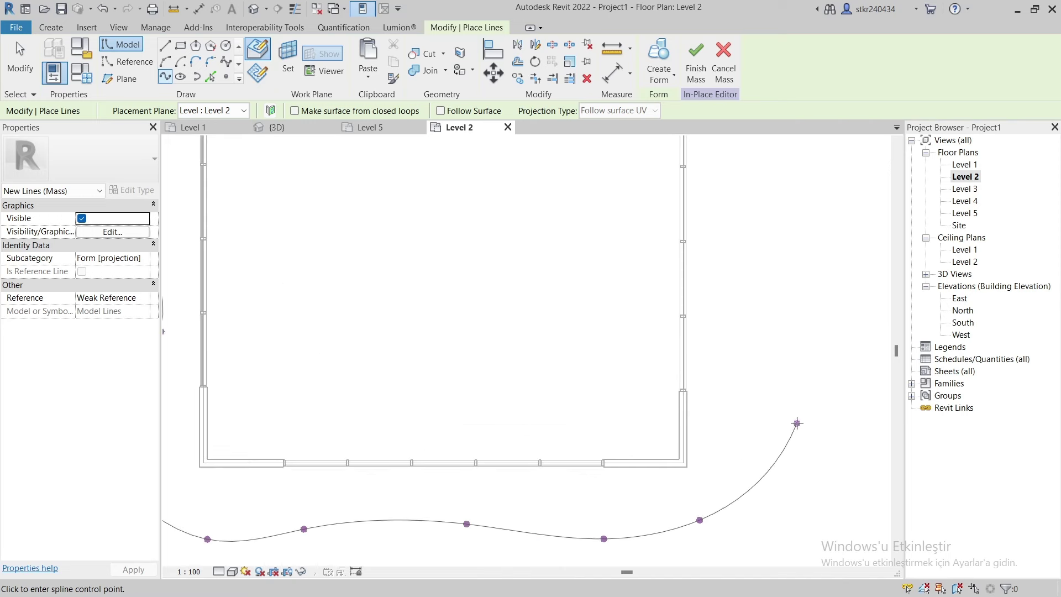
Run the spline up the right side and end it at the top-right corner
left_click(734, 391)
scroll(733, 391, "down", 2)
scroll(709, 353, "up", 2)
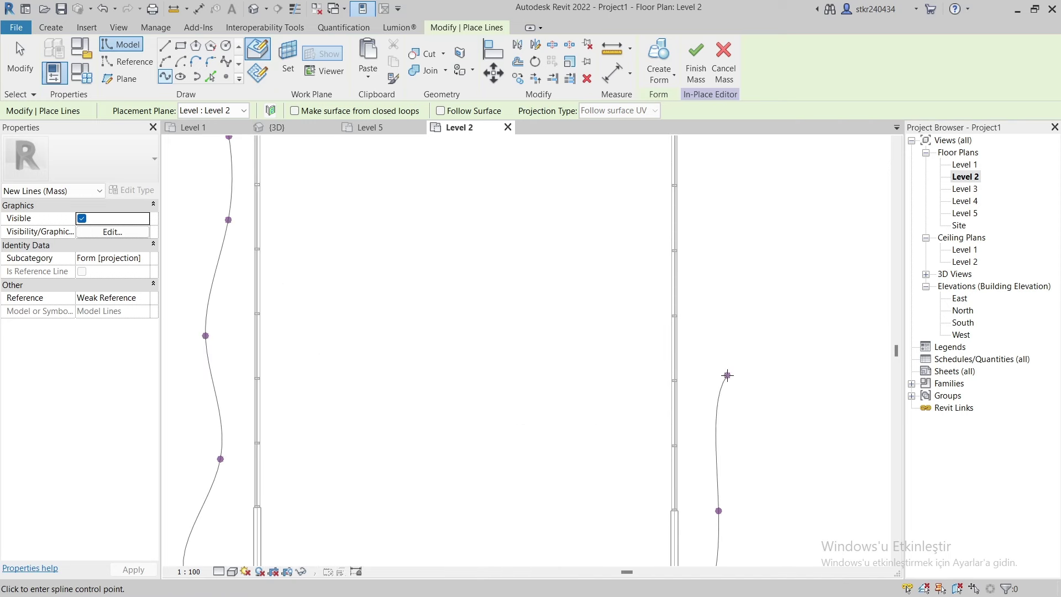
left_click(708, 264)
scroll(707, 264, "down", 2)
scroll(723, 281, "up", 2)
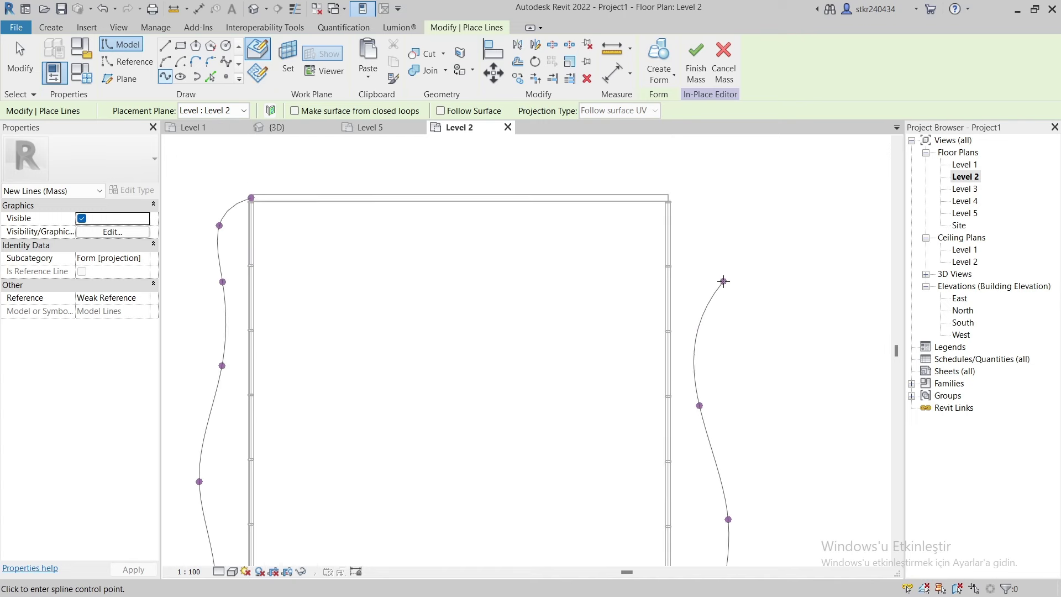
scroll(644, 190, "up", 2)
scroll(627, 158, "up", 1)
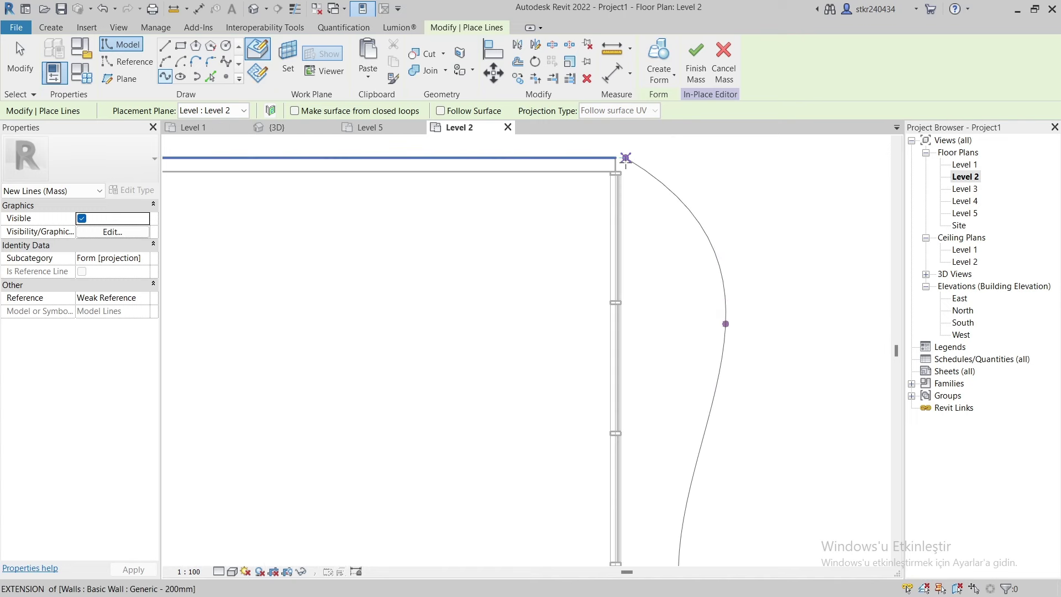
scroll(621, 166, "up", 1)
left_click(609, 167)
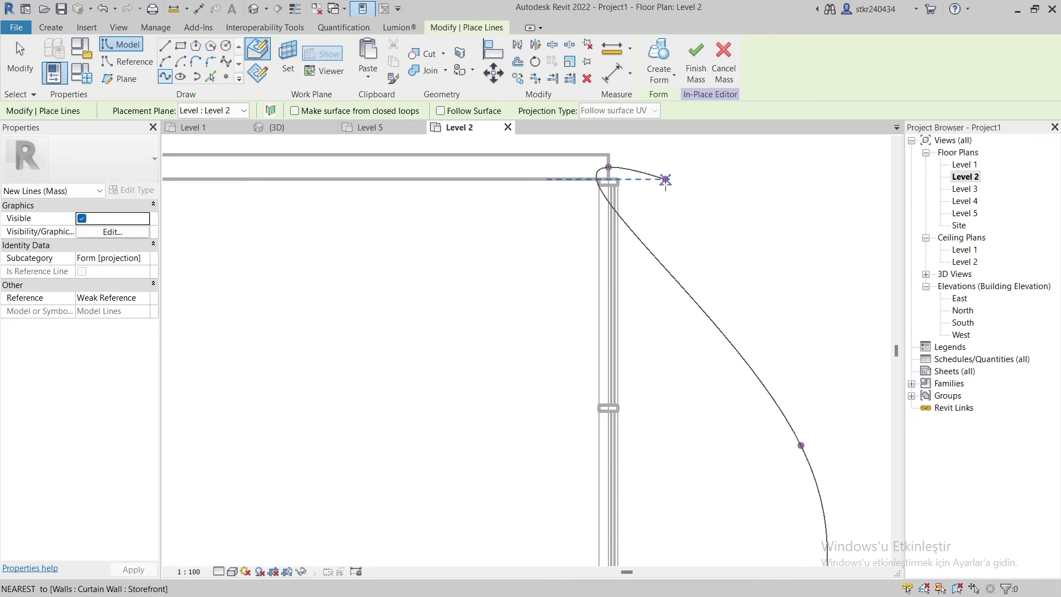
key("Escape")
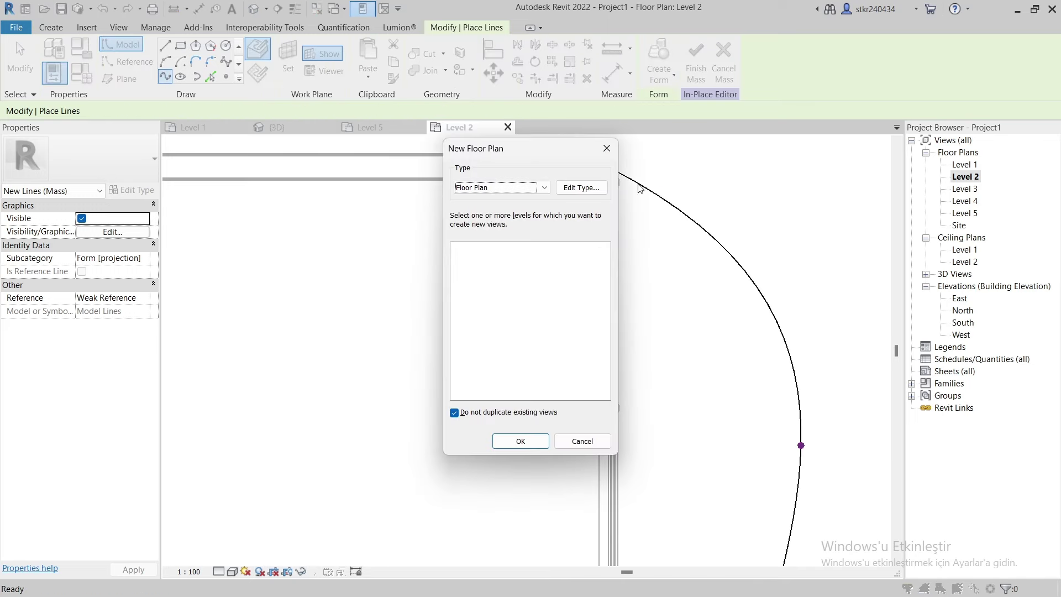
Copy the wavy spline up to Level 5 using Paste Aligned to Selected Levels in the 3D view
key("Escape")
key("Escape")
left_click(685, 213)
scroll(685, 213, "down", 2)
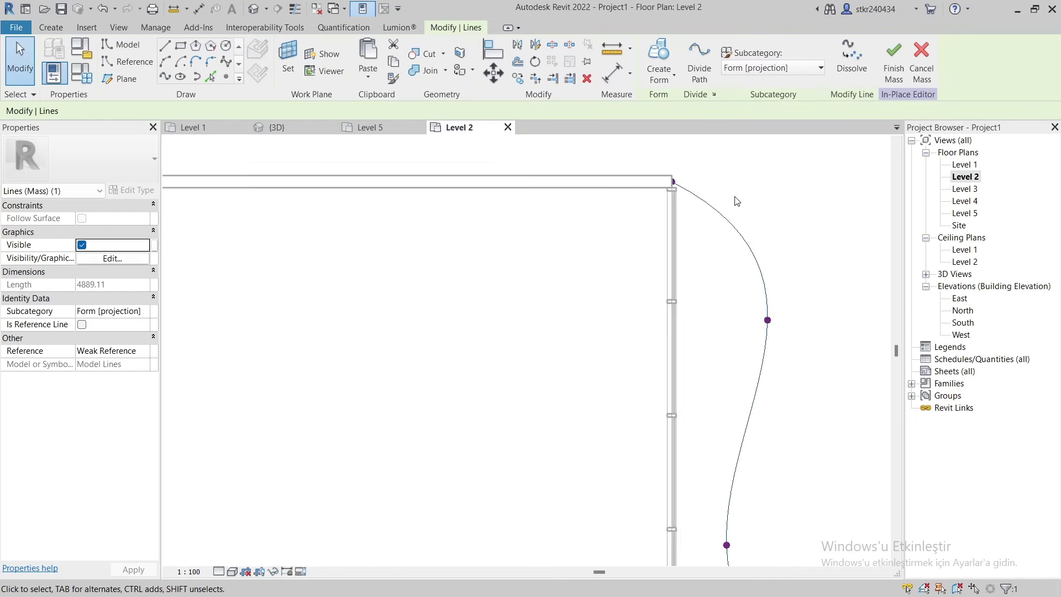
scroll(663, 200, "down", 2)
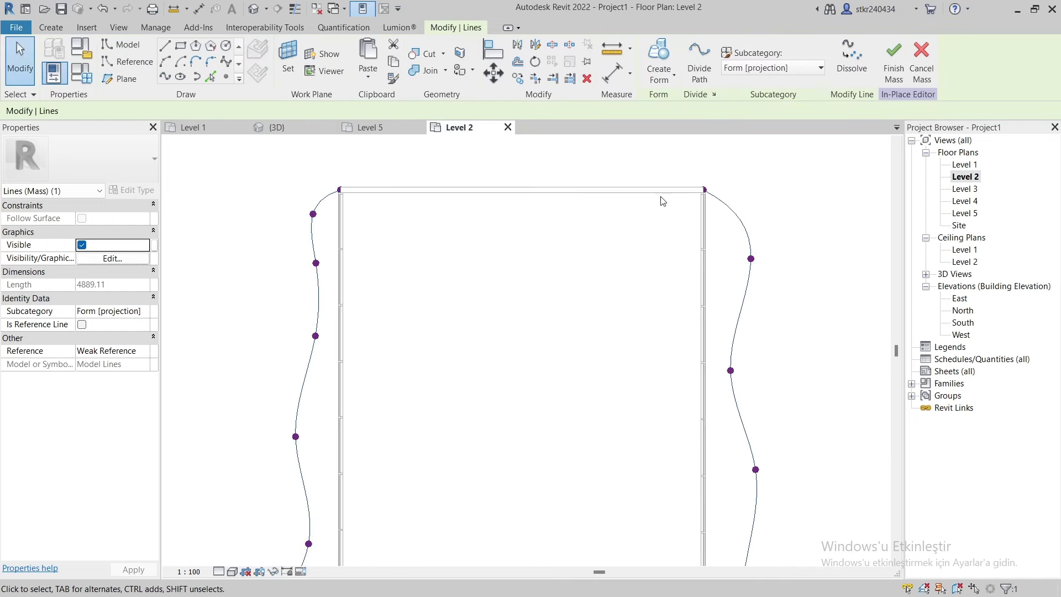
left_click(312, 129)
scroll(482, 316, "up", 4)
scroll(341, 307, "down", 3)
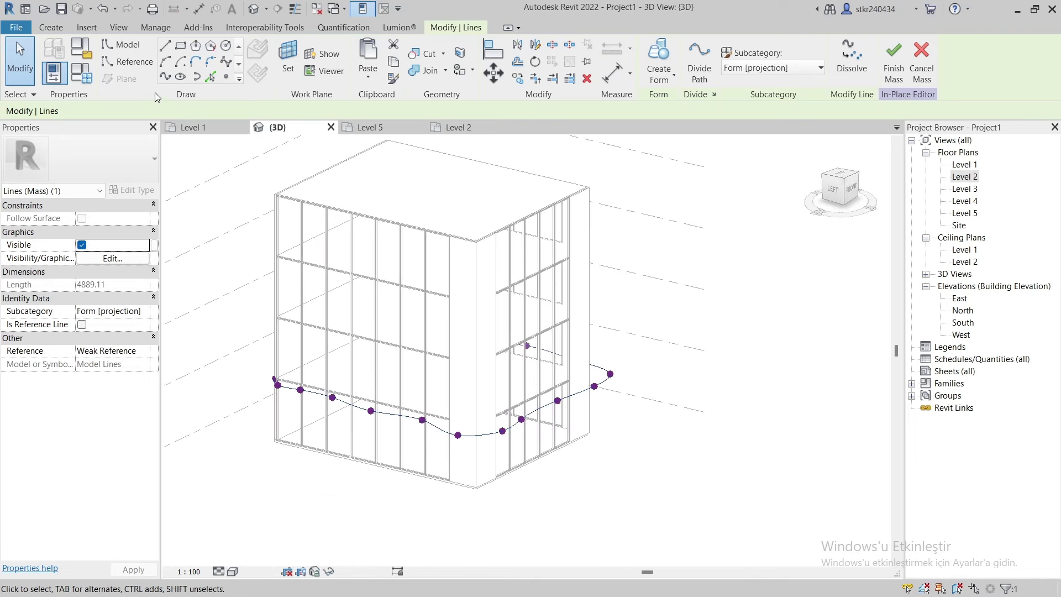
left_click(367, 78)
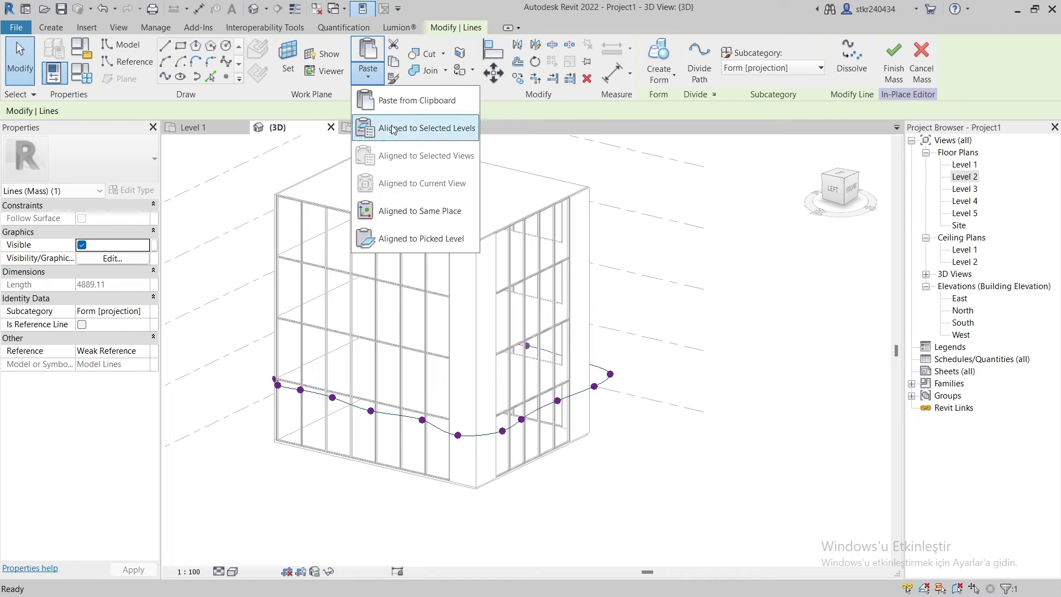
left_click(393, 128)
left_click(474, 249)
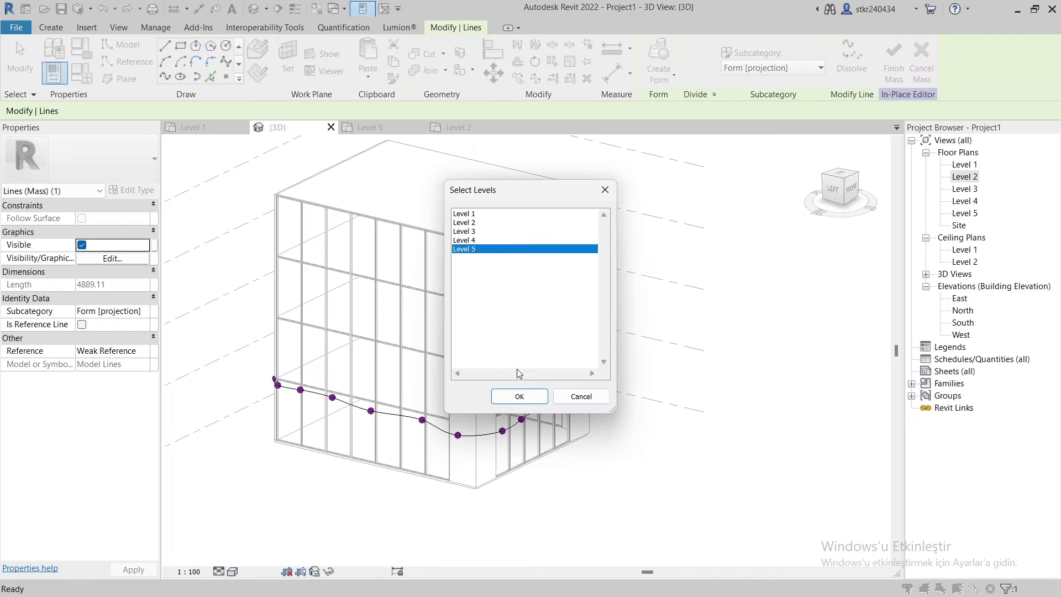
left_click(520, 396)
Select the lower and upper wavy curves and create a surface form between them
left_click(545, 228)
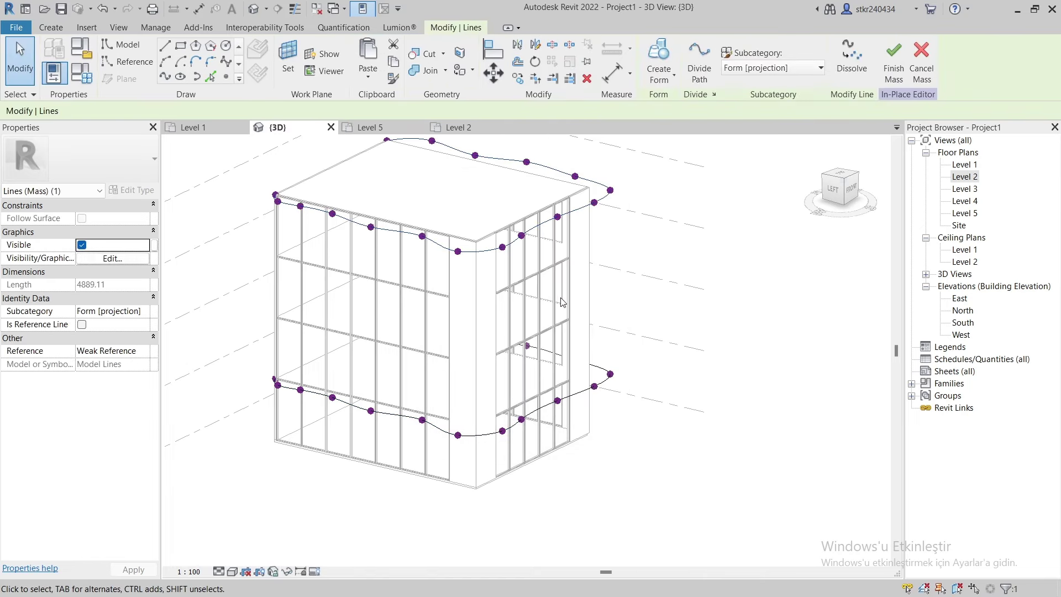
left_click(606, 387, "ctrl")
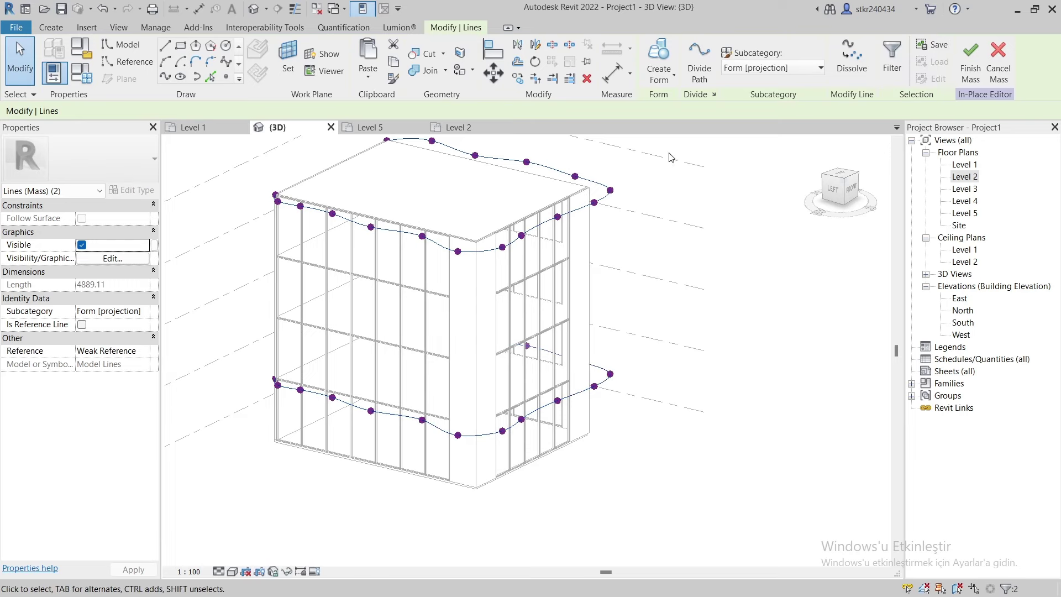
left_click(659, 59)
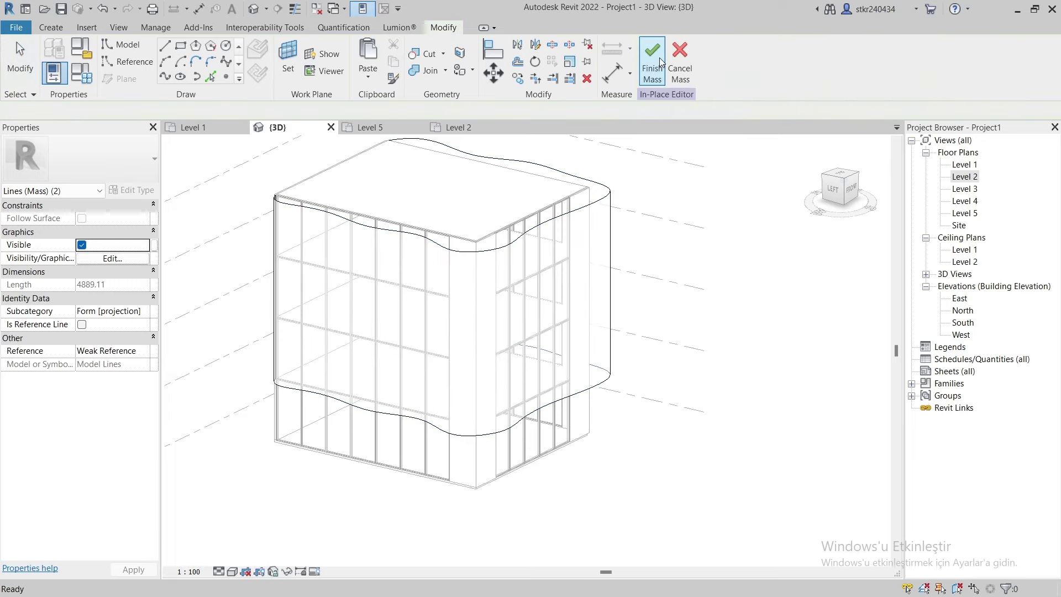
With X-Ray on, pull a top-edge profile point near the right corner outward
left_click(604, 226)
scroll(693, 251, "up", 4)
mouse_move(693, 251)
middle_mouse_down("shift")
mouse_move(385, 284)
mouse_move(580, 277)
middle_mouse_up("shift")
scroll(607, 280, "down", 2)
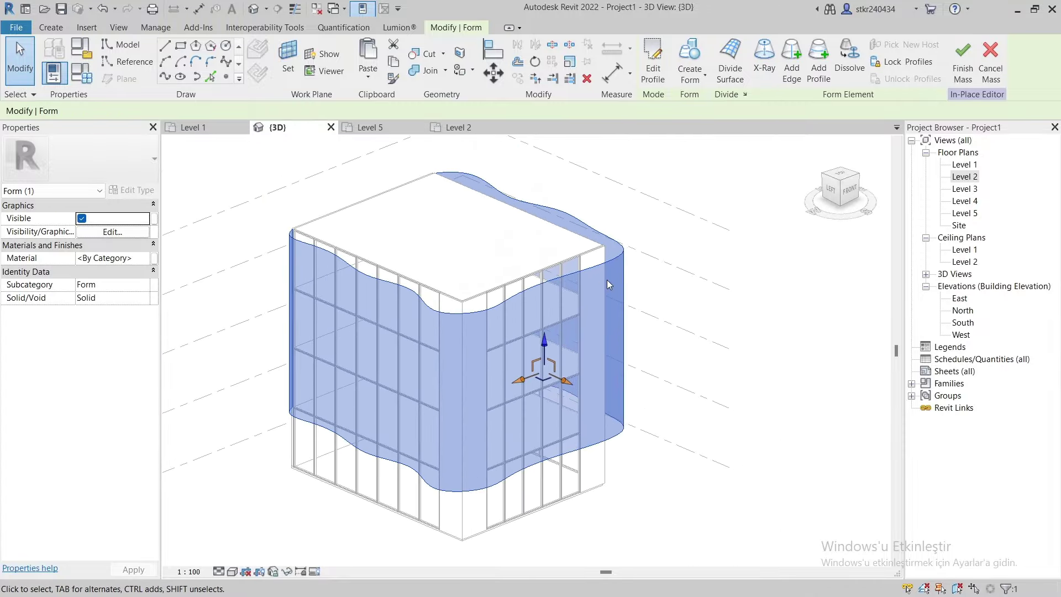
left_click(765, 58)
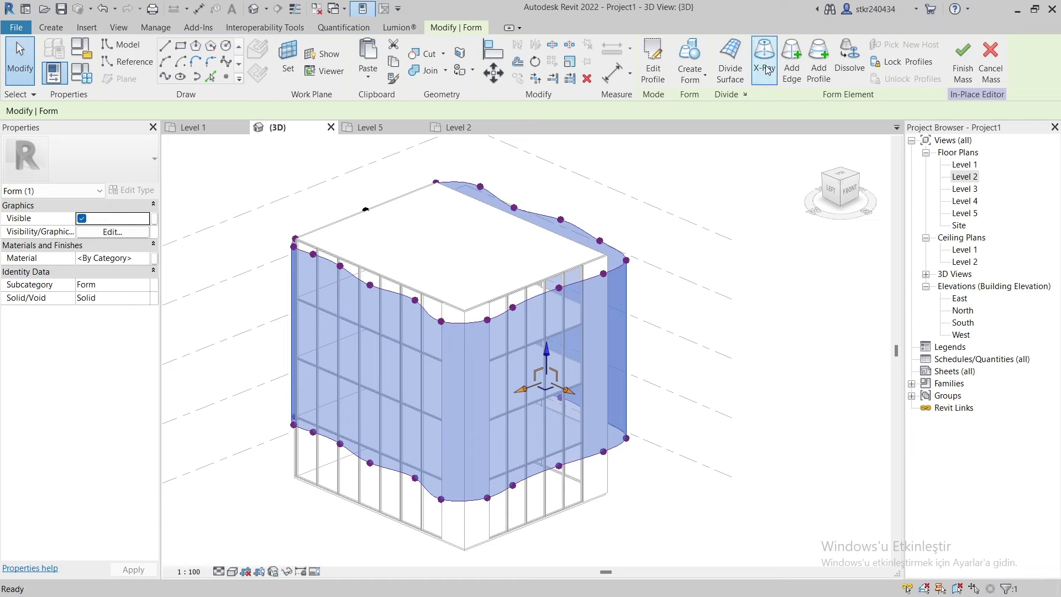
scroll(610, 275, "up", 3)
left_click(608, 274)
left_click(602, 275)
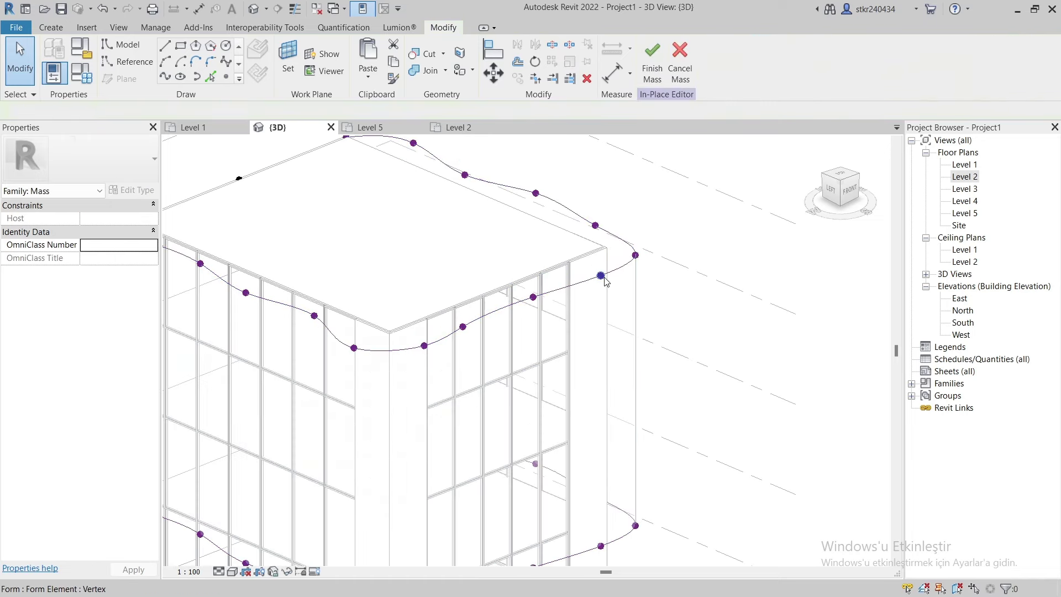
mouse_move(602, 275)
left_mouse_down()
mouse_move(639, 298)
mouse_move(596, 302)
mouse_move(634, 298)
left_mouse_up()
Undo both profile point moves to restore the original wavy surface
scroll(661, 292, "down", 2)
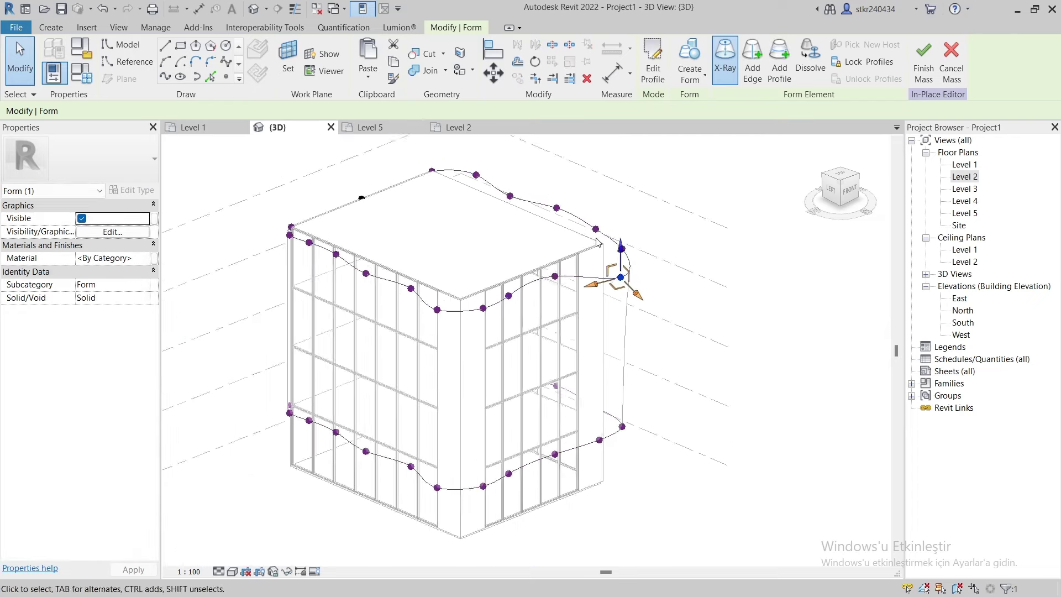
mouse_move(660, 292)
middle_mouse_down("shift")
mouse_move(511, 360)
mouse_move(700, 265)
middle_mouse_up("shift")
scroll(680, 260, "up", 3)
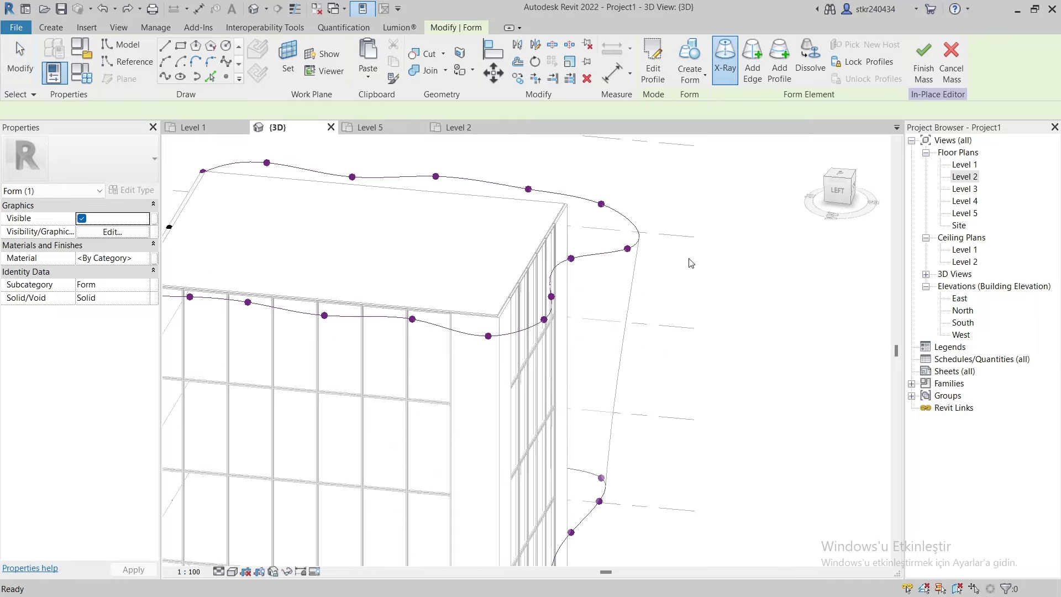
left_click(670, 257)
key("ctrl+z")
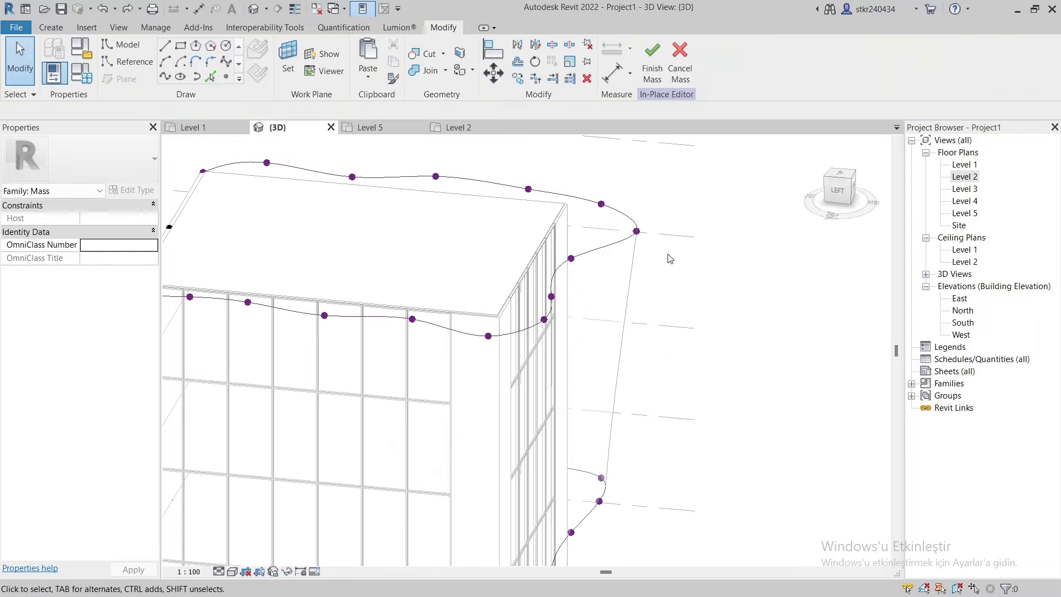
key("ctrl+z")
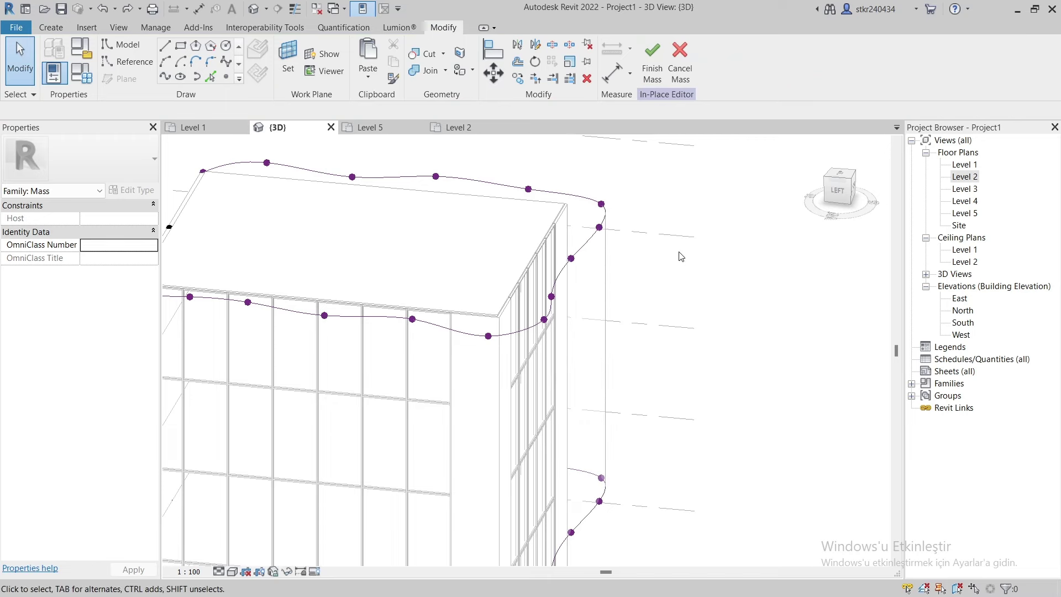
mouse_move(681, 257)
middle_mouse_down("shift")
mouse_move(635, 320)
mouse_move(624, 292)
middle_mouse_up("shift")
Turn off X-Ray on the wavy form and divide its surface into a UV grid
left_click(641, 309)
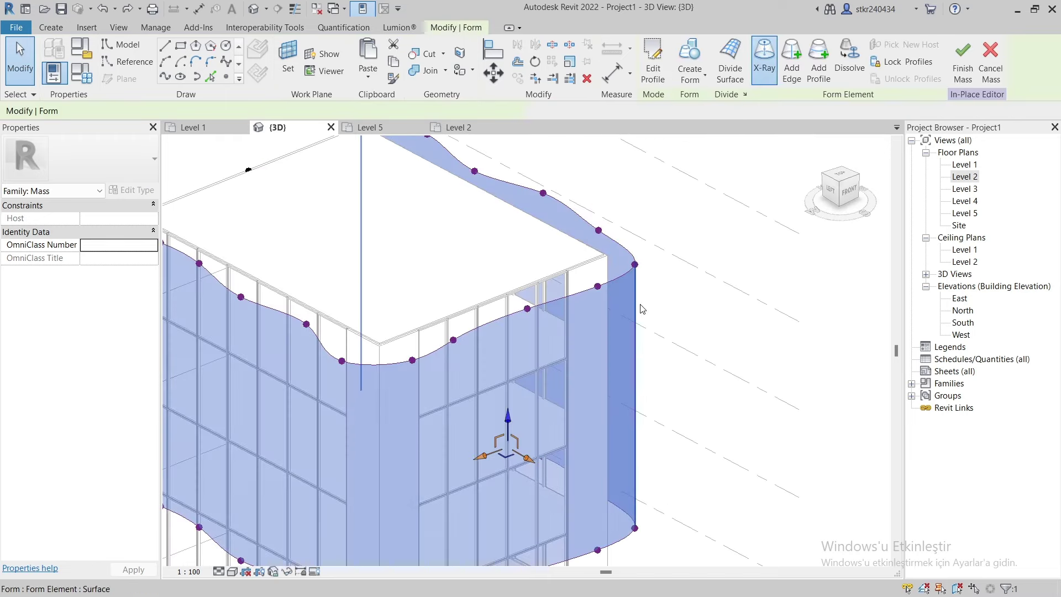
left_click(763, 61)
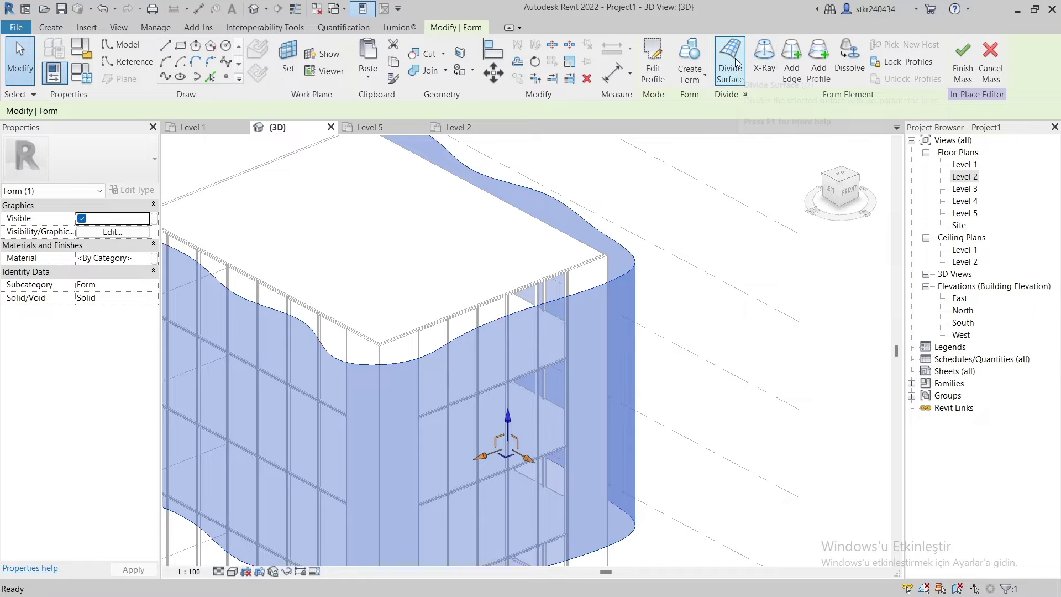
left_click(730, 61)
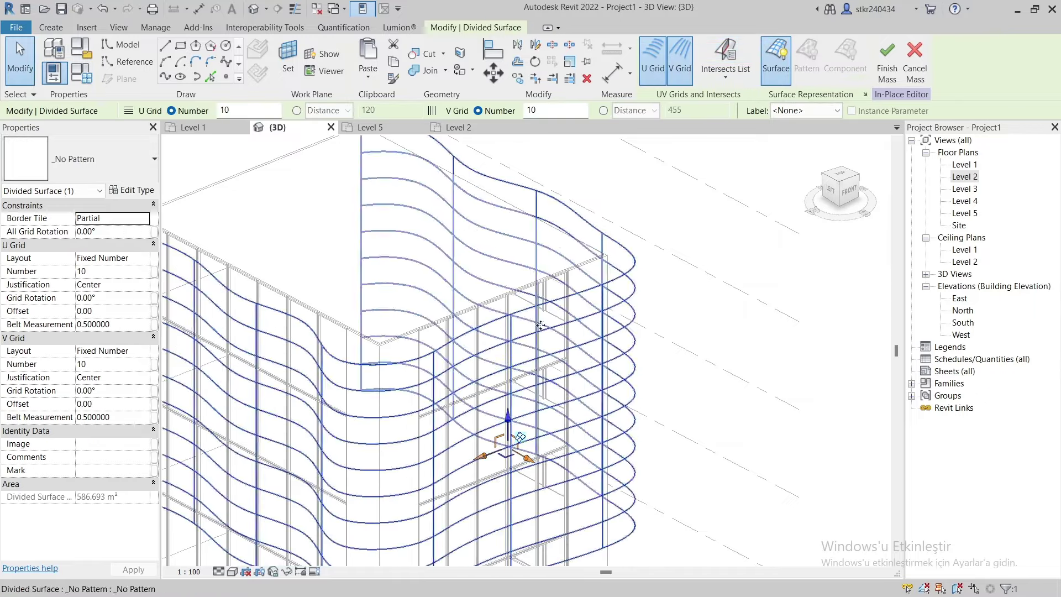
scroll(541, 326, "down", 5)
mouse_move(476, 401)
middle_mouse_down("shift")
mouse_move(514, 387)
mouse_move(507, 394)
middle_mouse_up("shift")
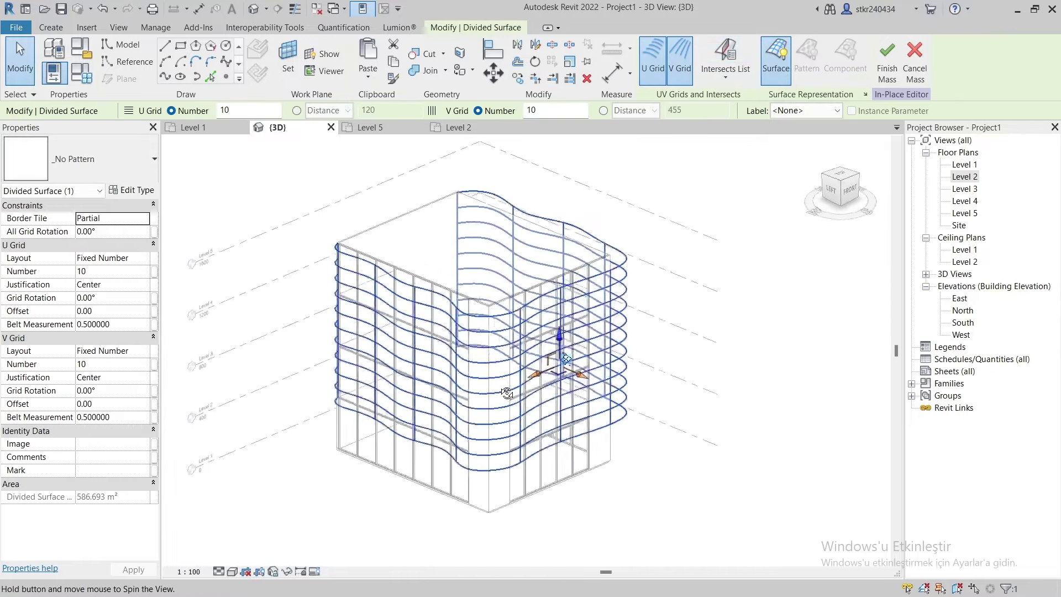
Set the divided surface's V Grid Number to 20 and U Grid Number to 10
left_click(102, 365)
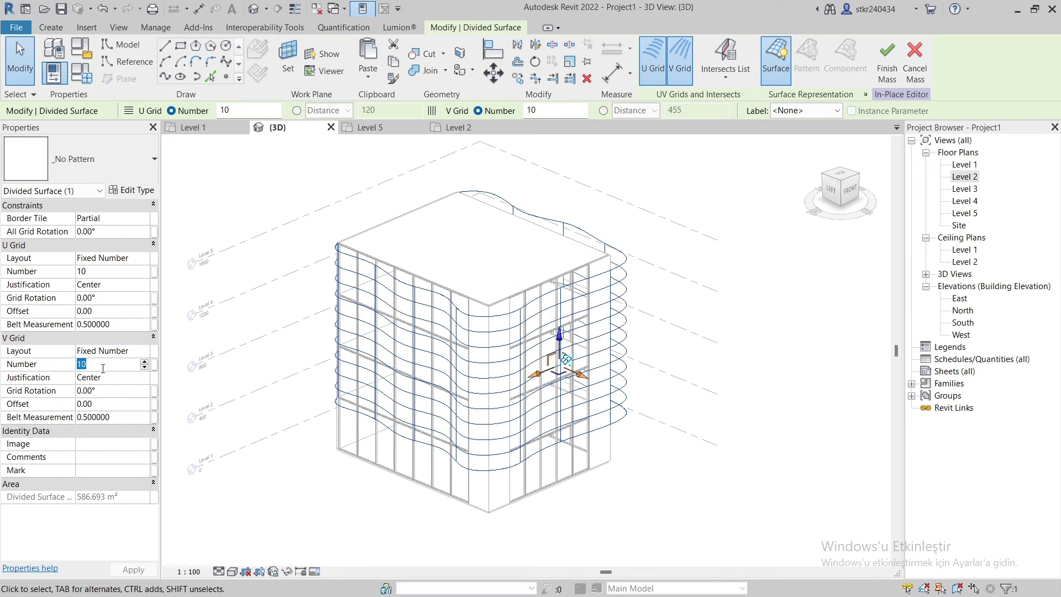
type("20")
key("Return")
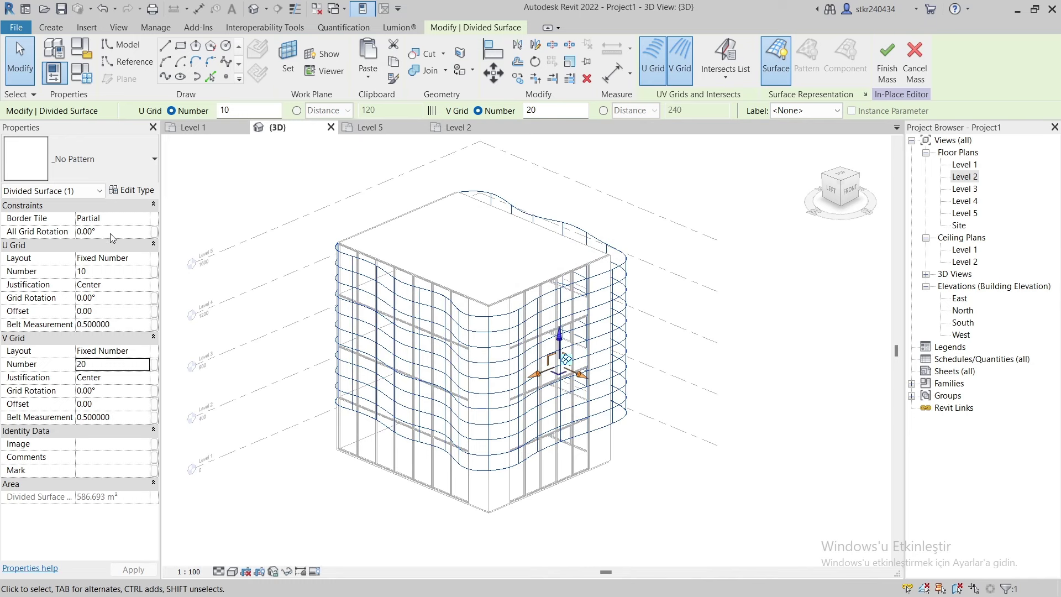
left_click(113, 271)
type("20")
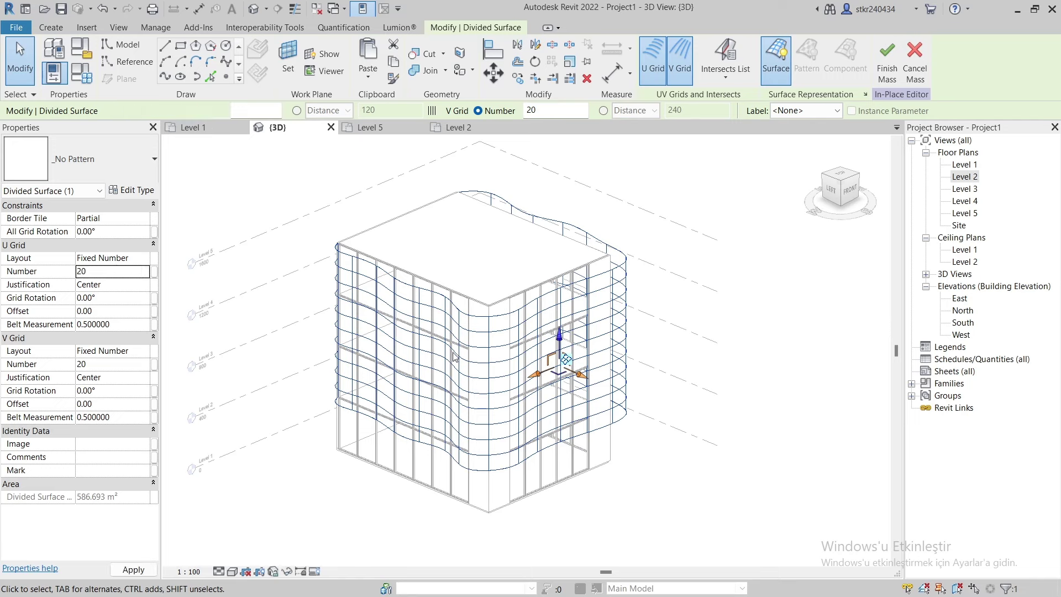
key("Return")
left_click(93, 271)
type("10")
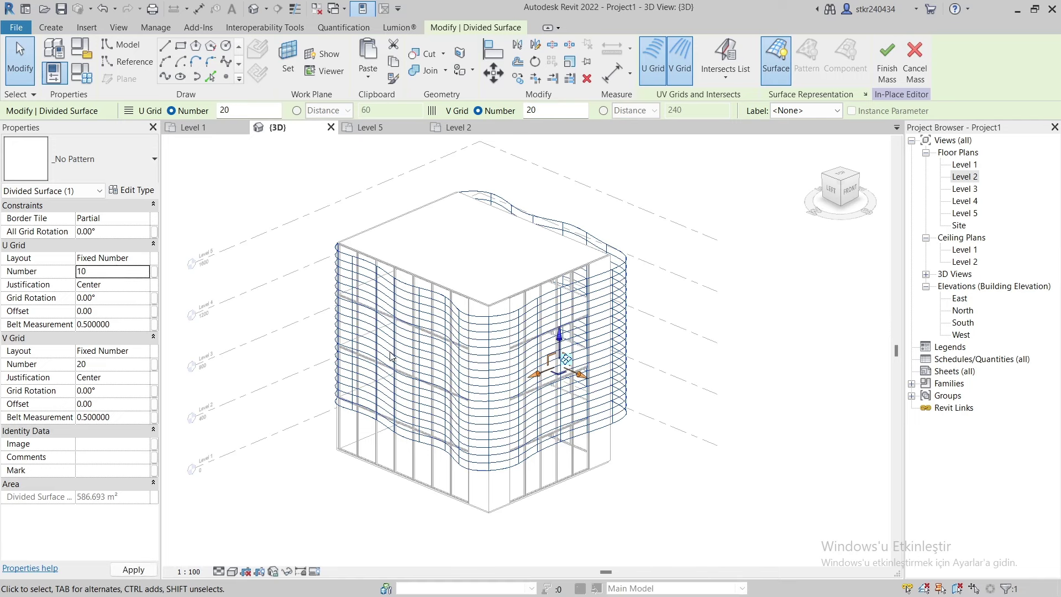
key("Return")
key("Escape")
scroll(496, 427, "up", 3)
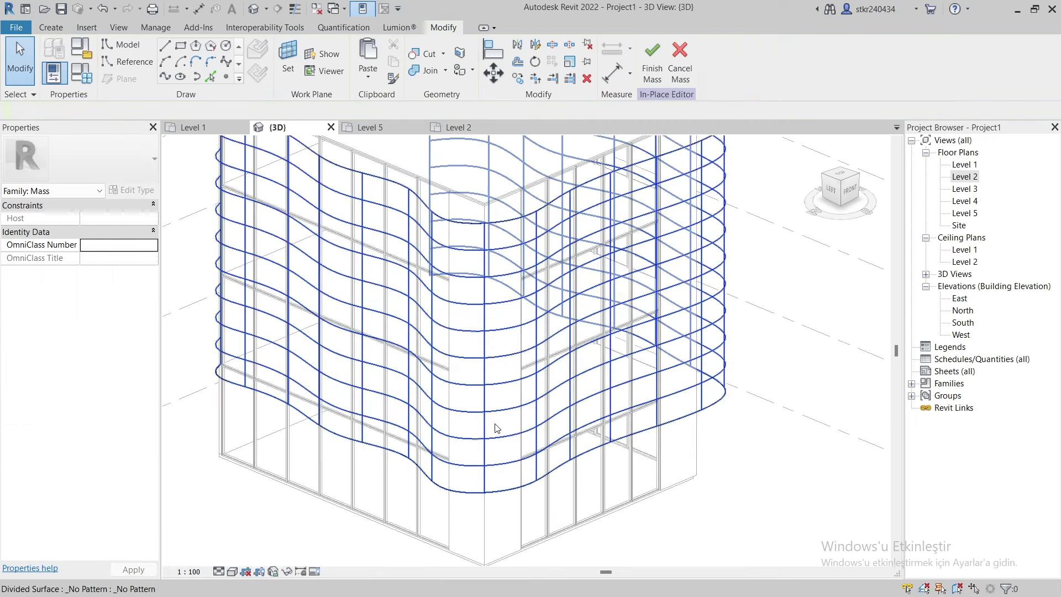
left_click(495, 362)
scroll(468, 486, "down", 2)
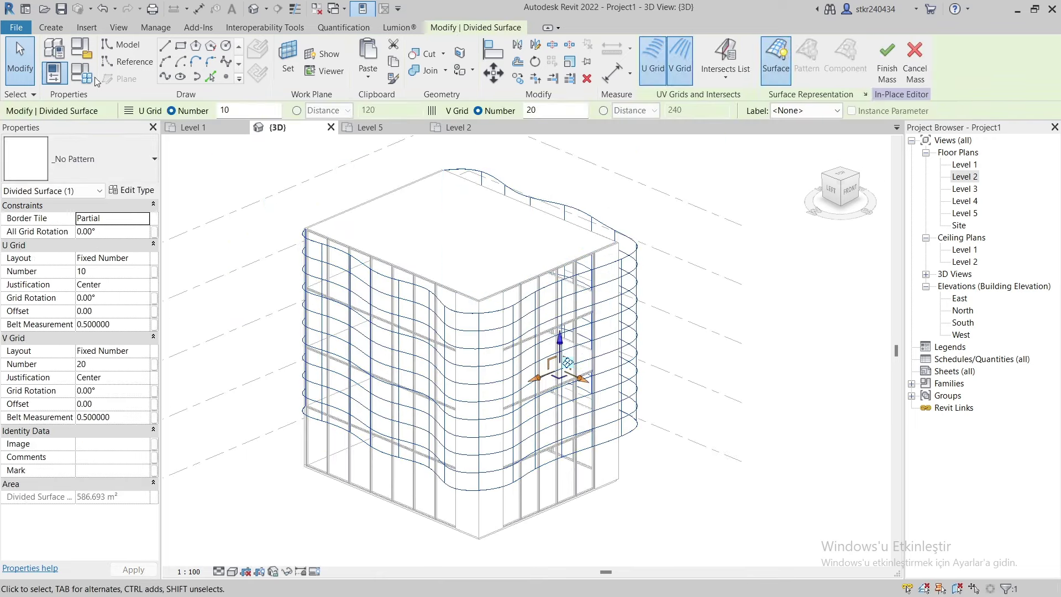
Create a new family from the Metric Generic Model Adaptive.rft template
left_click(16, 29)
mouse_move(46, 81)
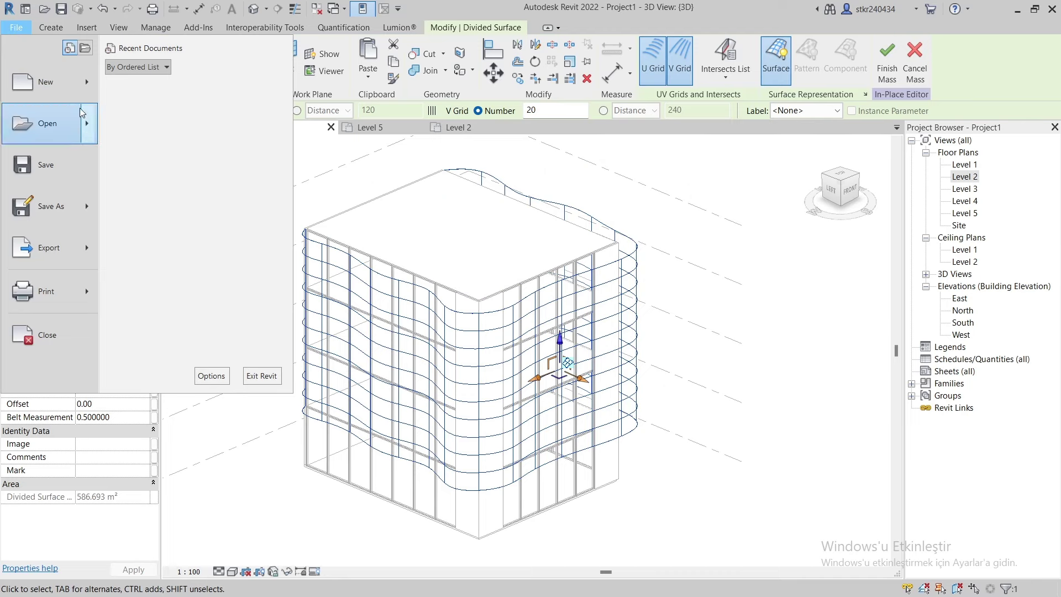
left_click(134, 115)
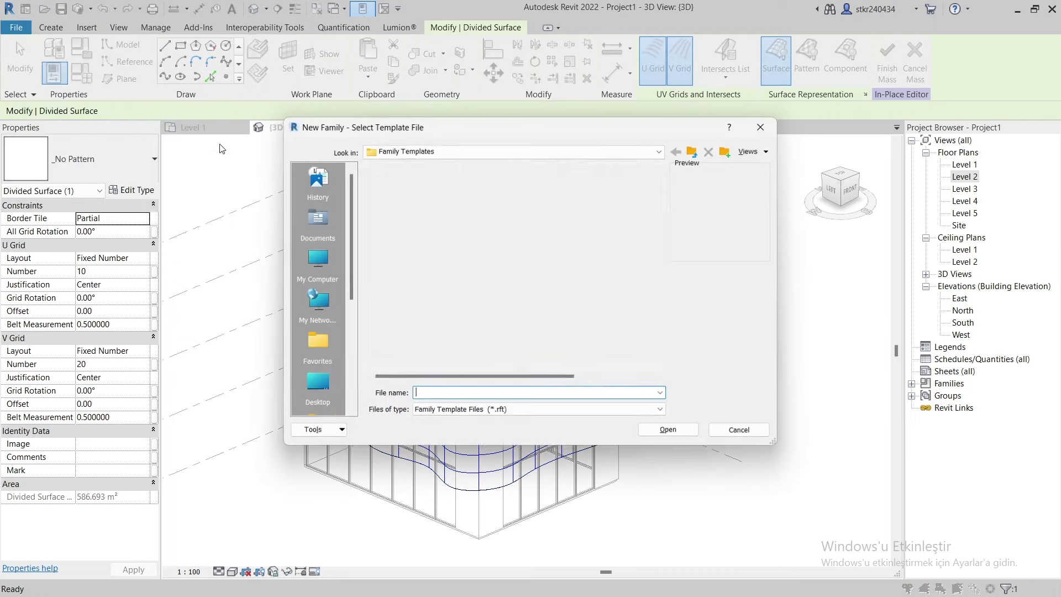
double_click(393, 207)
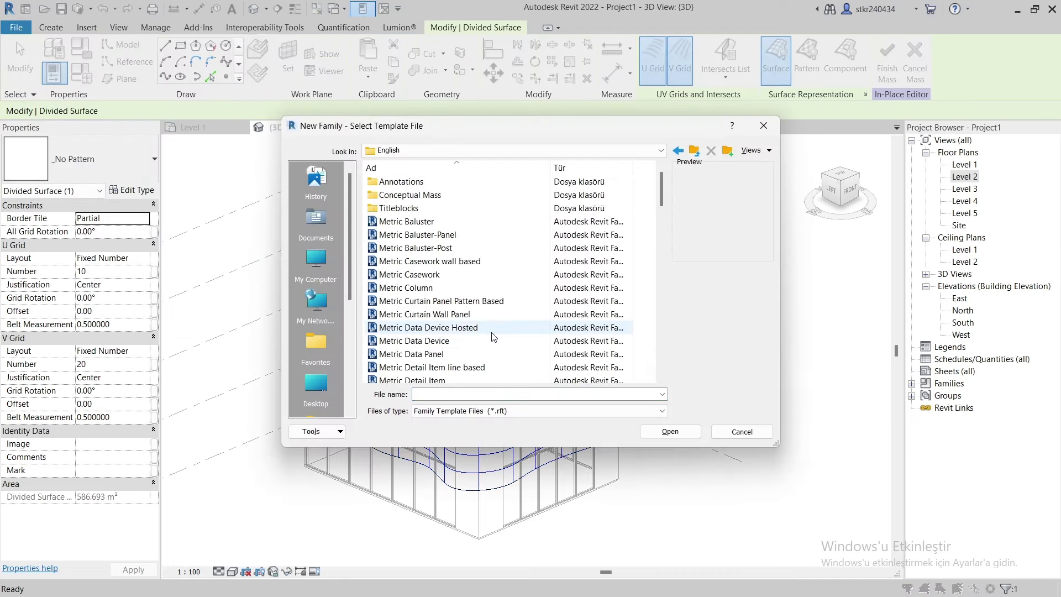
scroll(469, 331, "down", 4)
scroll(480, 356, "down", 1)
scroll(480, 357, "down", 4)
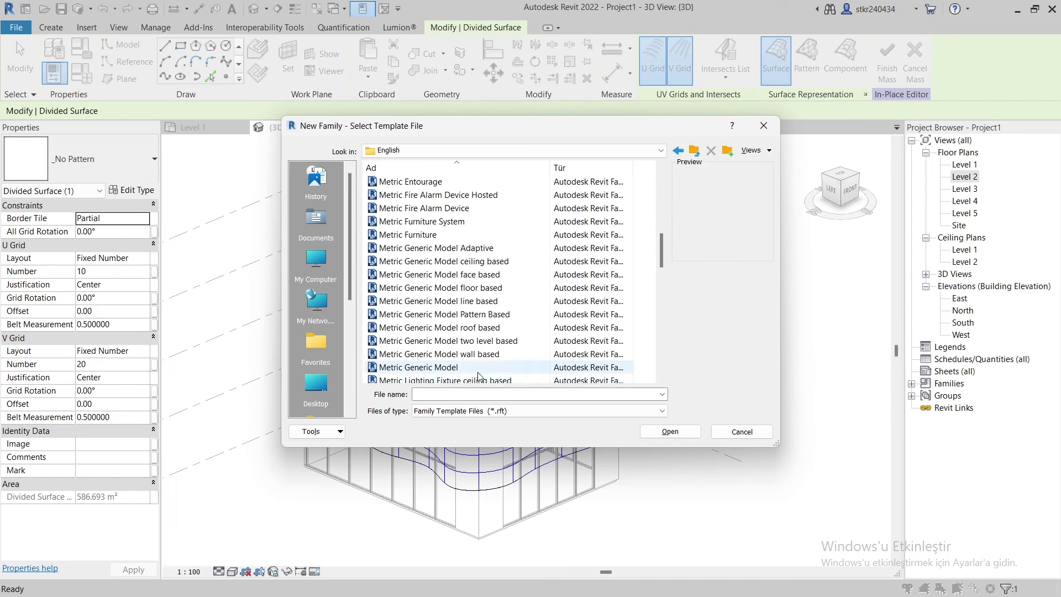
scroll(475, 355, "down", 3)
scroll(473, 353, "down", 2)
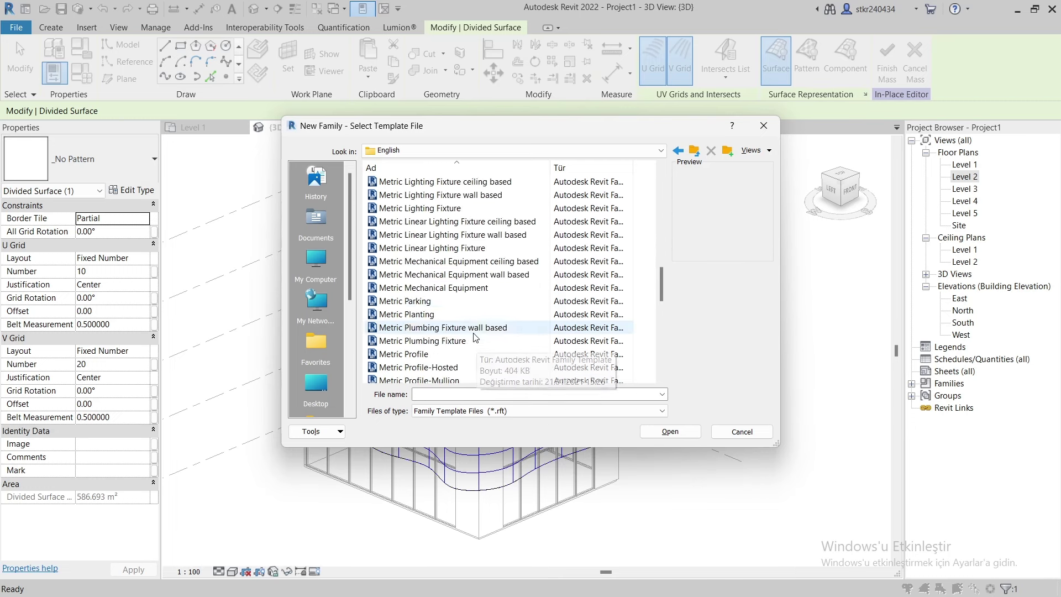
scroll(475, 309, "up", 5)
left_click(435, 248)
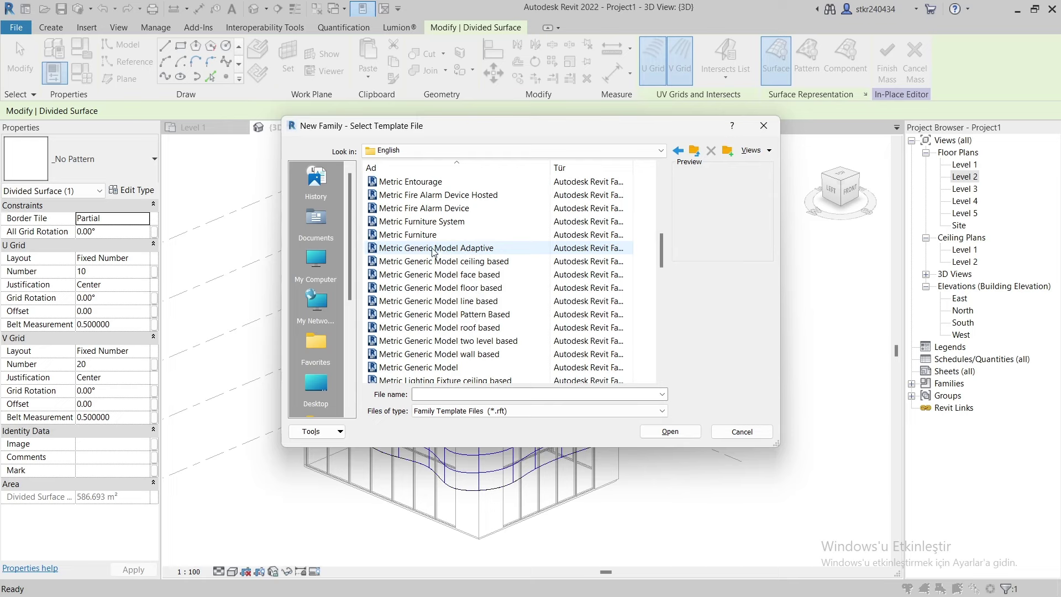
left_click(673, 432)
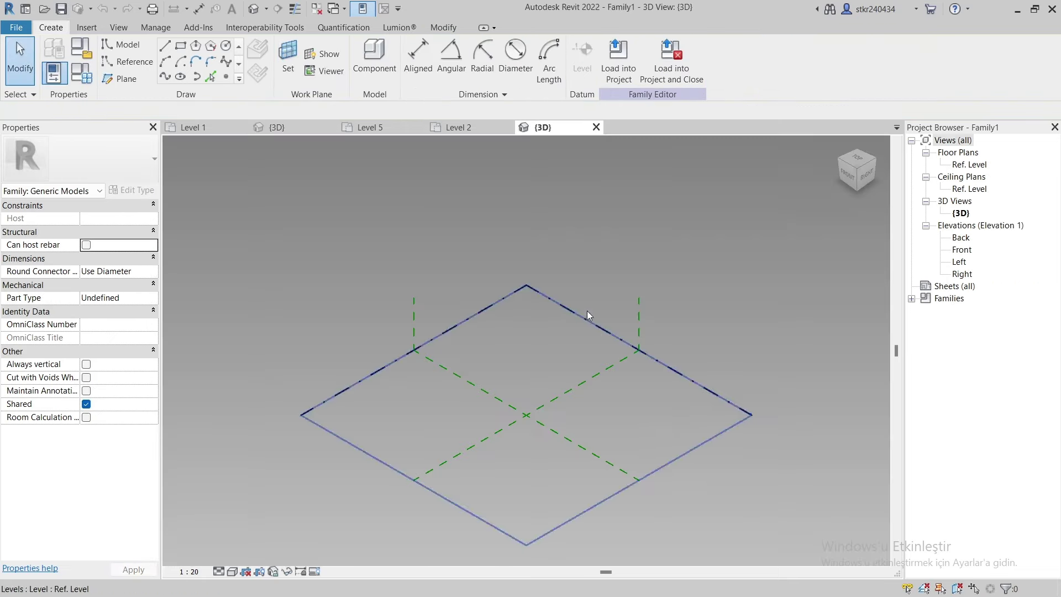
Place a reference point near the plane's centre and make it adaptive point 1
left_click(226, 76)
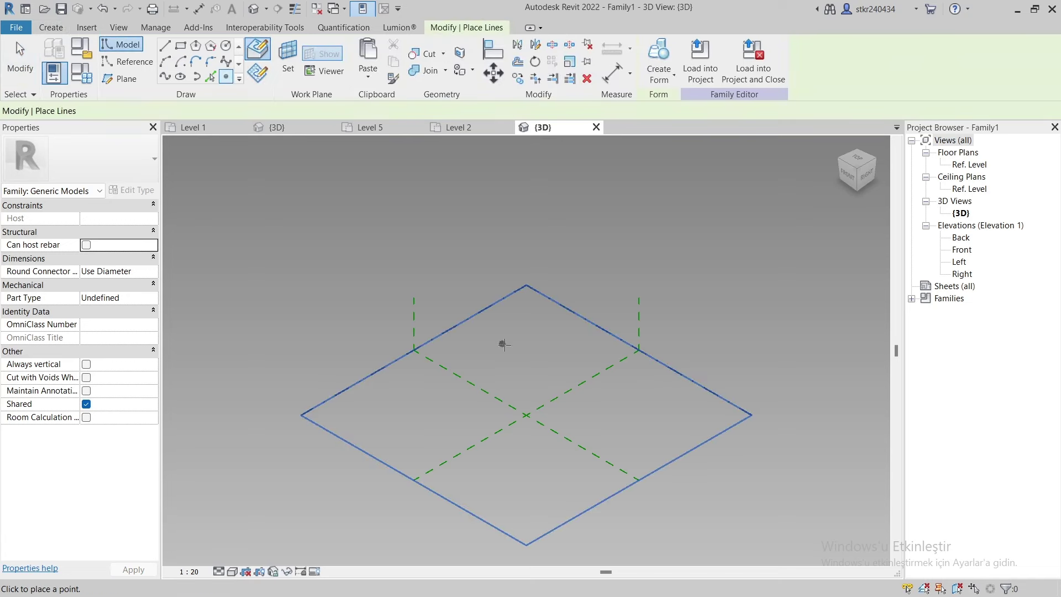
scroll(513, 346, "up", 2)
scroll(513, 346, "up", 1)
left_click(513, 346)
key("Escape")
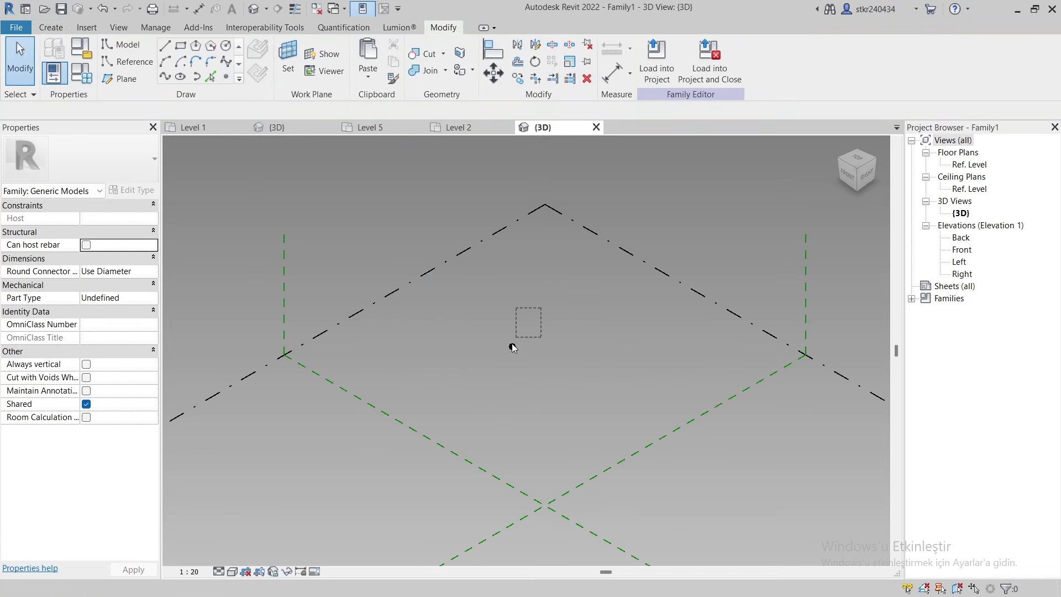
left_click(513, 346)
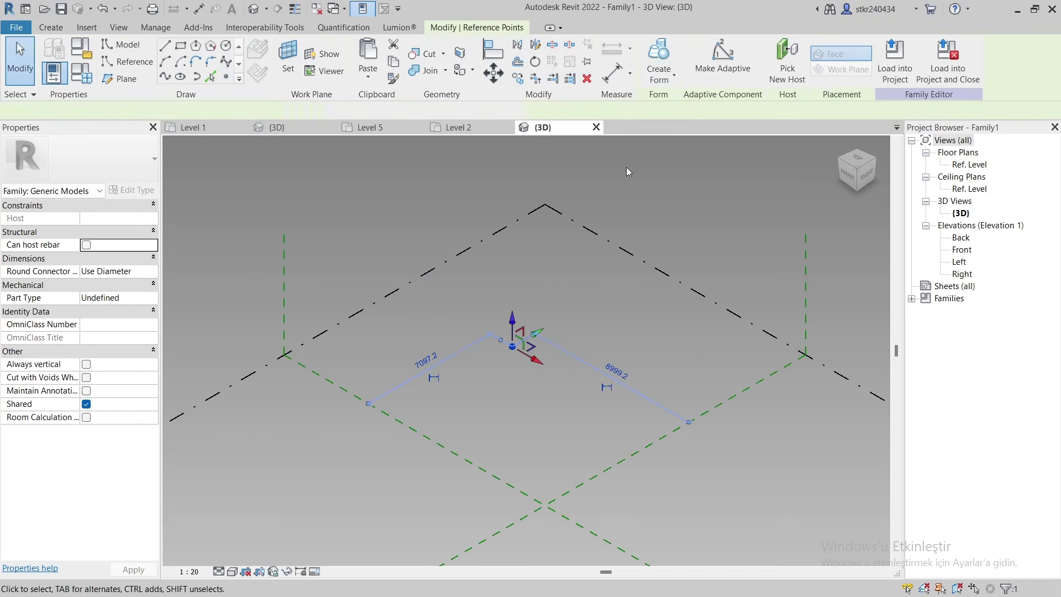
left_click(669, 59)
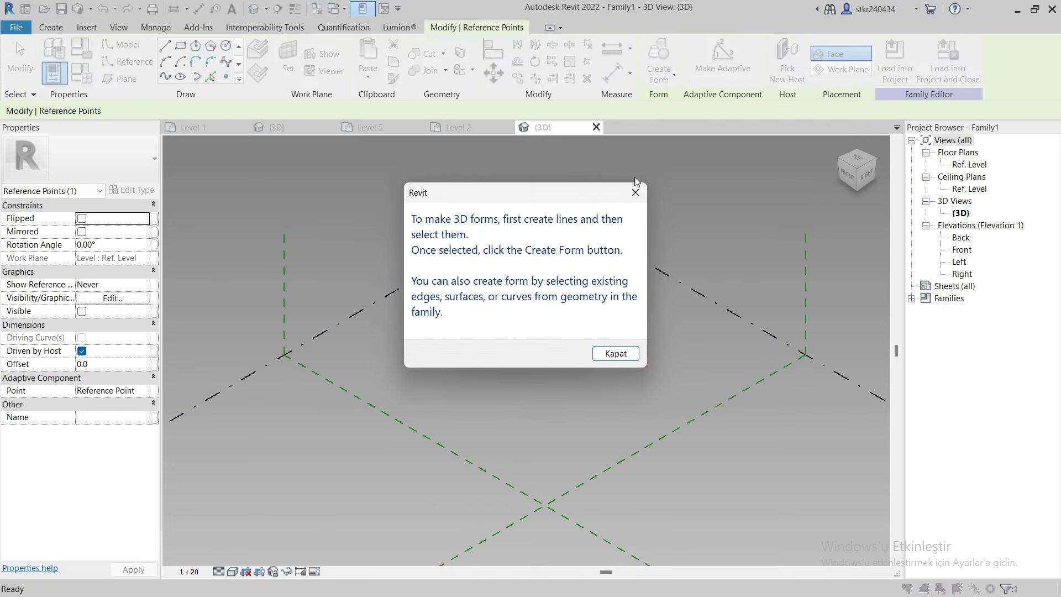
left_click(635, 193)
left_click(716, 65)
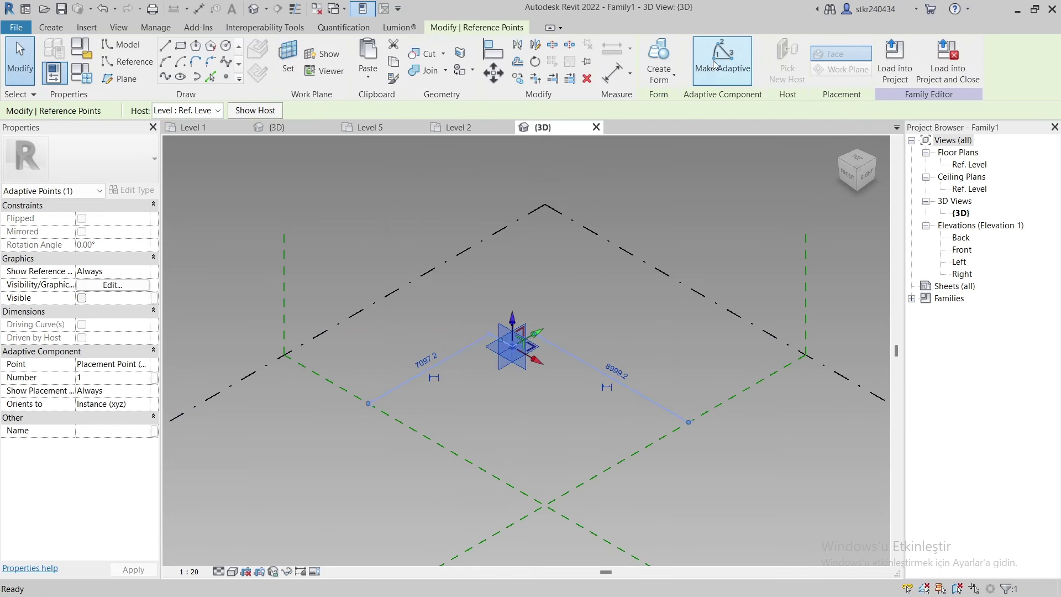
left_click(562, 326)
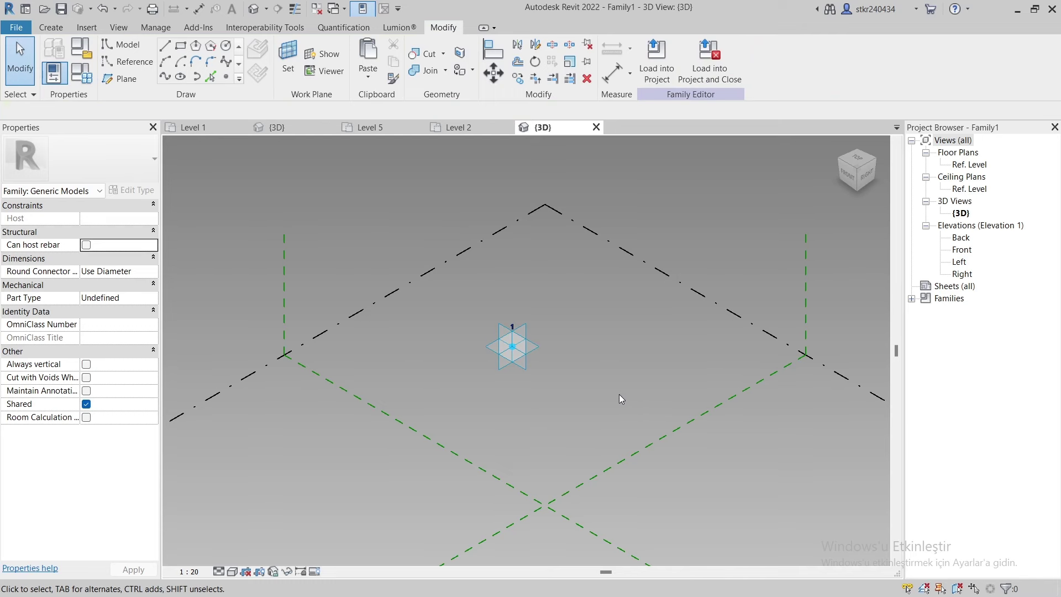
View the family from the Right side and set the adaptive point's plane as work plane
middle_click_drag(619, 395, 578, 381, "shift")
left_click(861, 183)
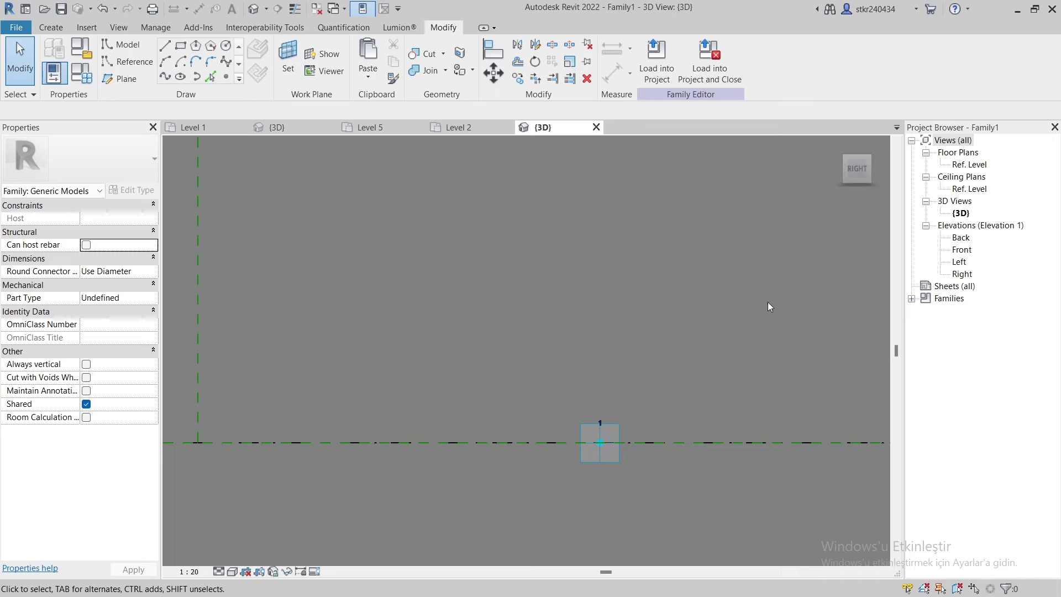
middle_click_drag(770, 306, 667, 406, "shift")
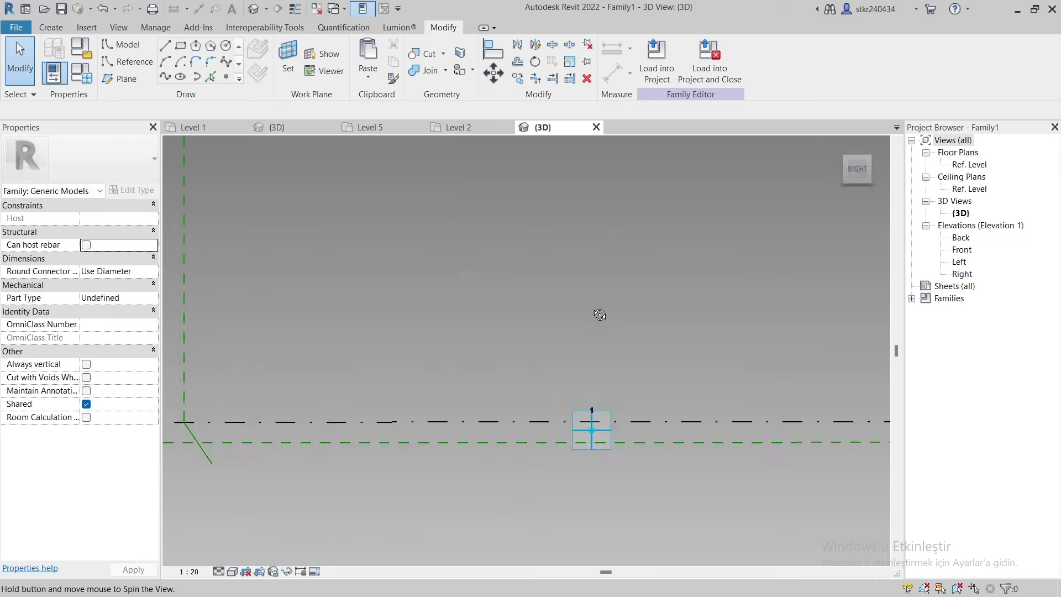
left_click(859, 178)
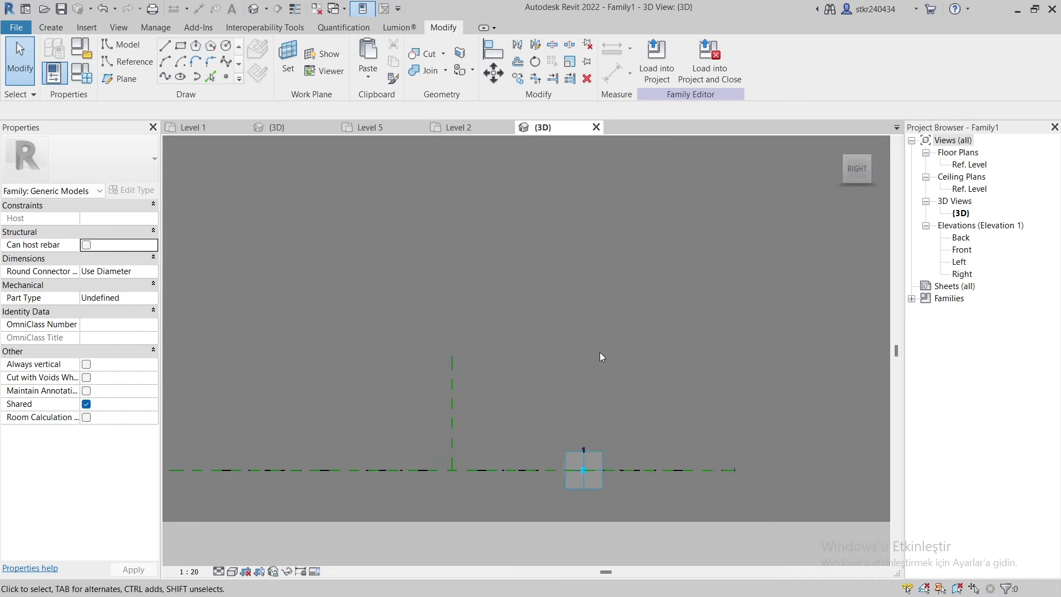
left_click(288, 60)
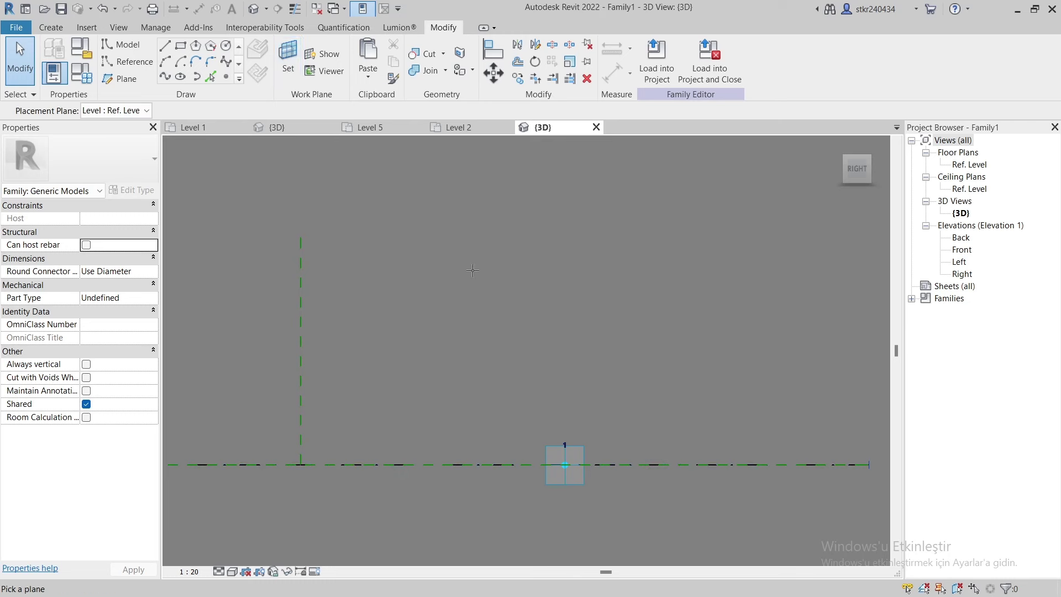
left_click(580, 450)
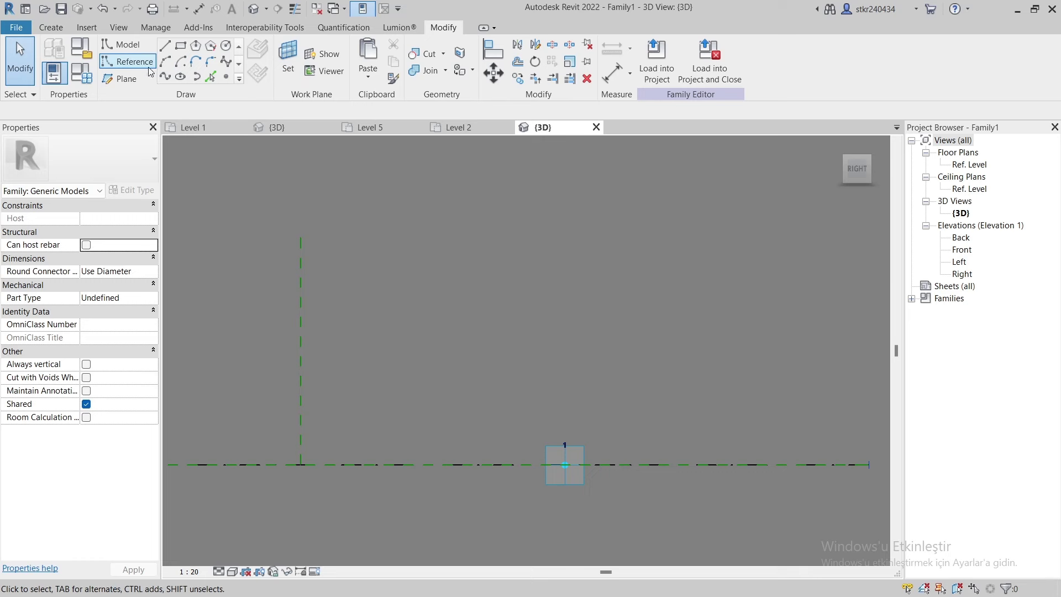
Draw a 300-radius reference circle centred on the adaptive point
left_click(130, 65)
left_click(226, 46)
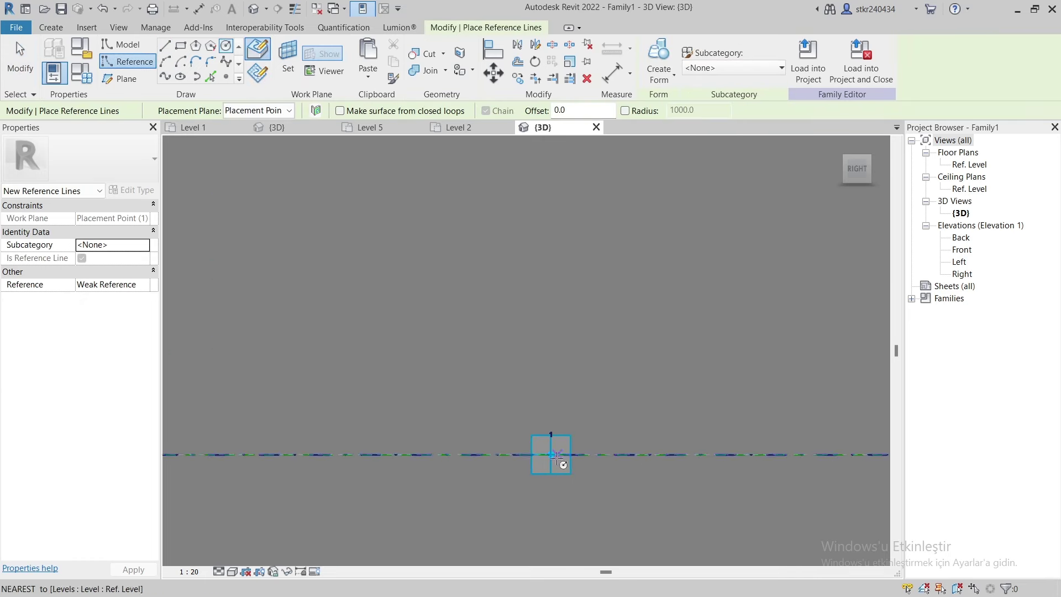
left_click(551, 454)
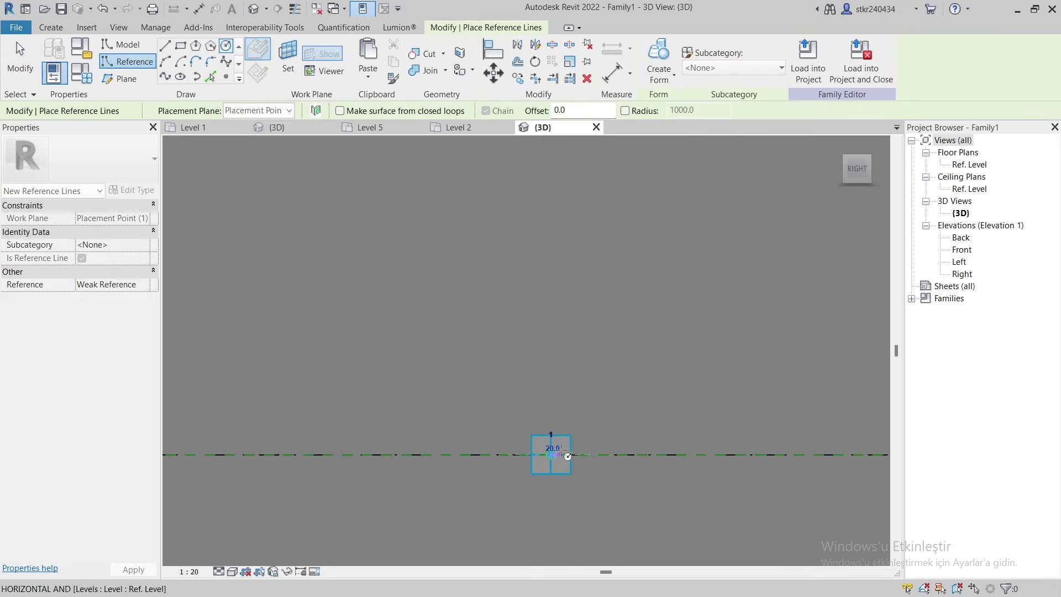
left_click(601, 409)
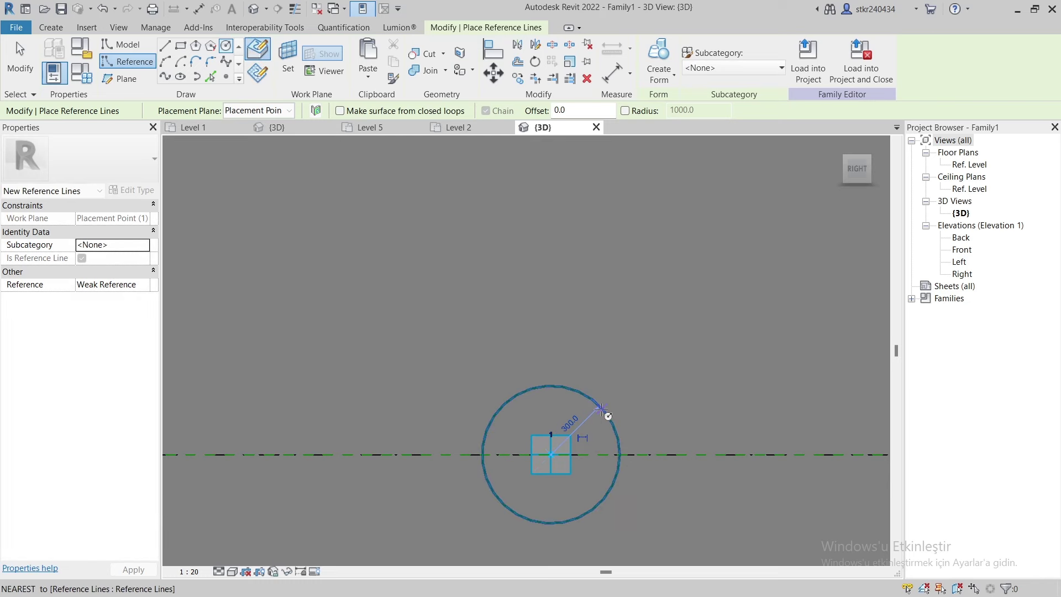
key("Escape")
key("Escape")
left_click(601, 409)
Make the circle's radius dimension permanent and label it with a new parameter r
scroll(600, 423, "up", 2)
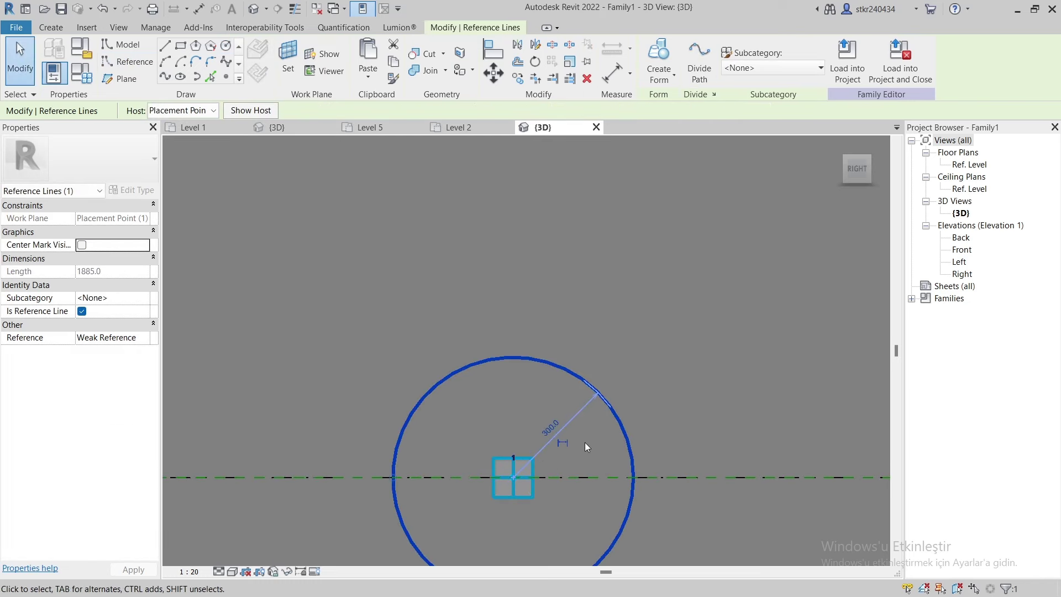
left_click(569, 445)
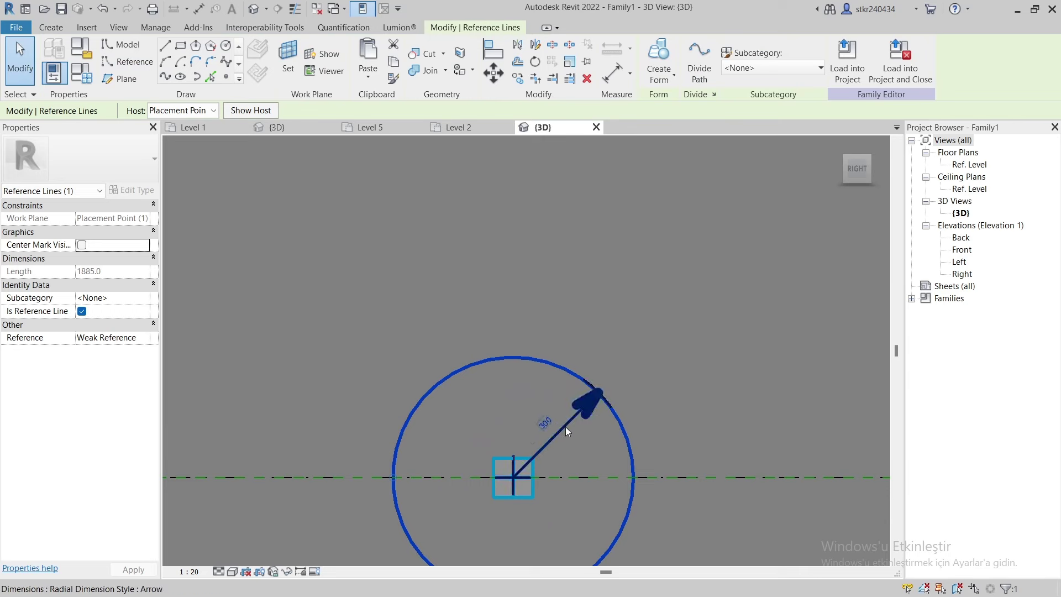
left_click(565, 427)
left_click(789, 61)
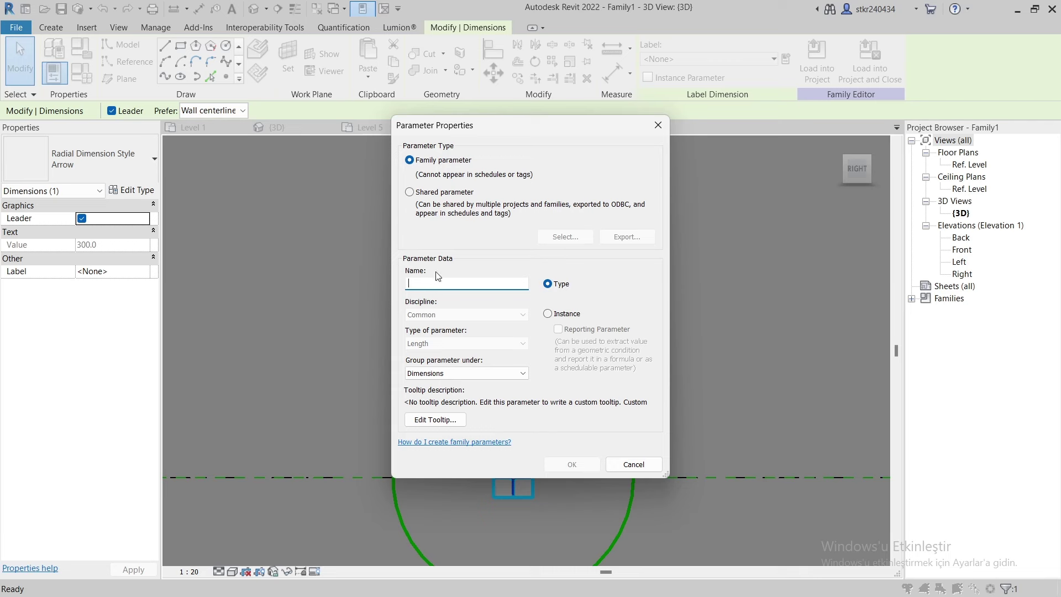
type("r")
left_click(572, 464)
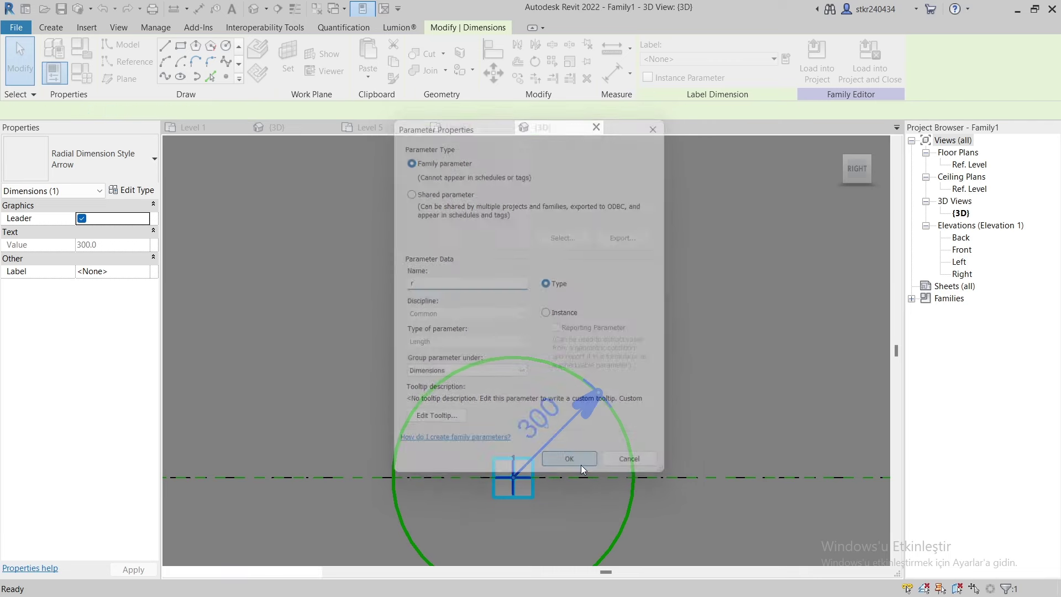
left_click(751, 323)
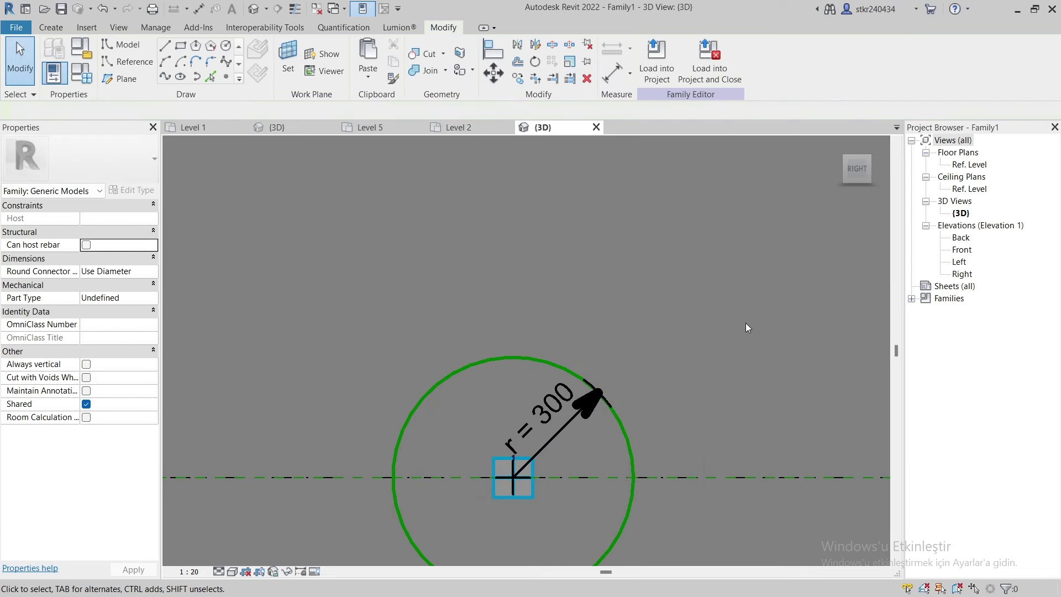
scroll(722, 243, "down", 3)
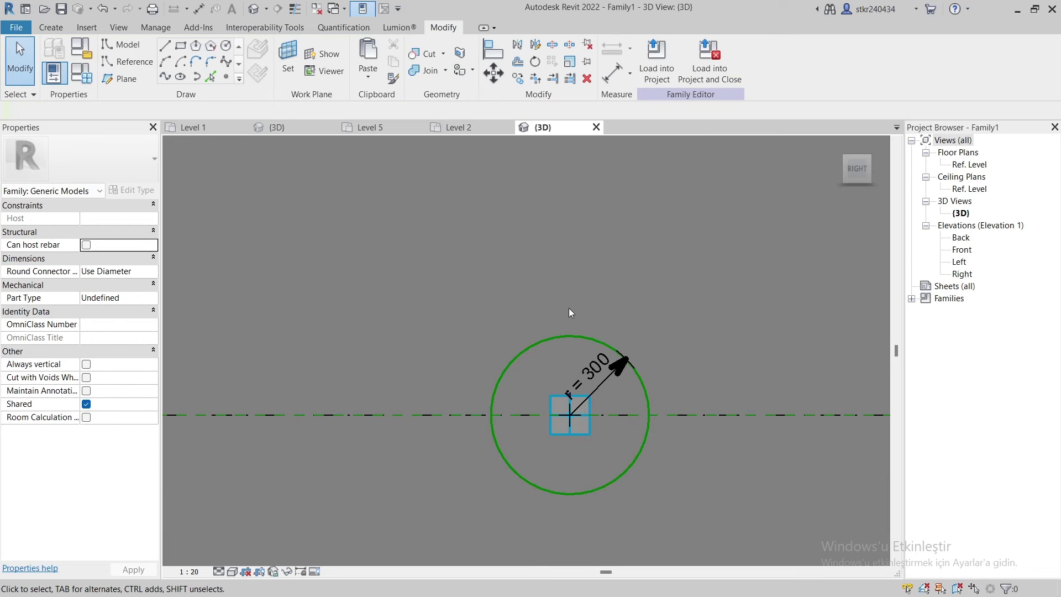
mouse_move(569, 307)
middle_mouse_down("shift")
mouse_move(547, 287)
mouse_move(601, 351)
mouse_move(612, 403)
mouse_move(505, 289)
mouse_move(539, 326)
mouse_move(546, 386)
mouse_move(572, 411)
mouse_move(425, 247)
mouse_move(554, 351)
mouse_move(561, 398)
mouse_move(468, 227)
middle_mouse_up("shift")
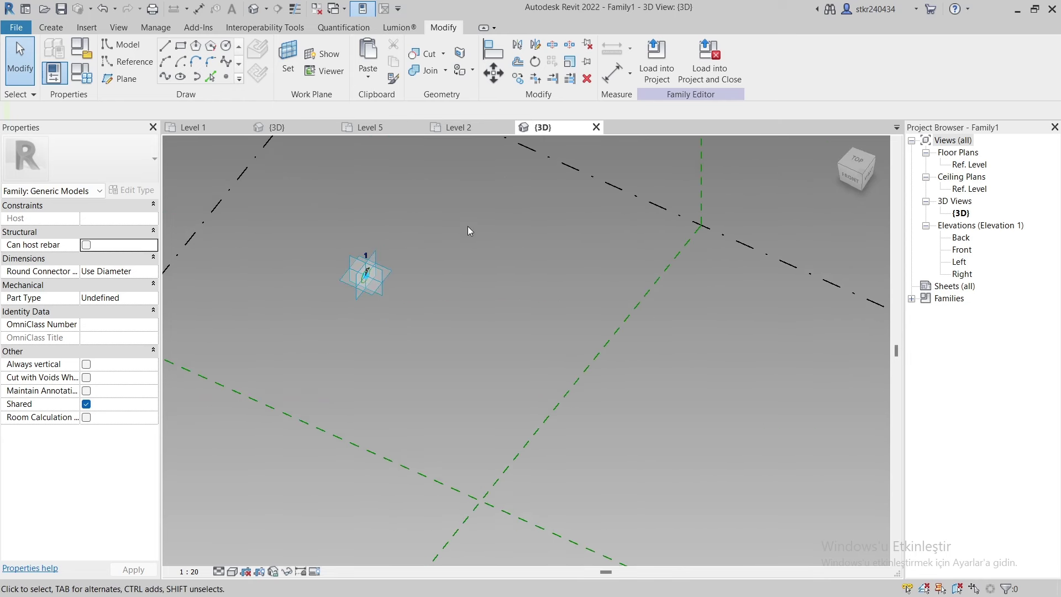
left_click_drag(466, 215, 339, 327)
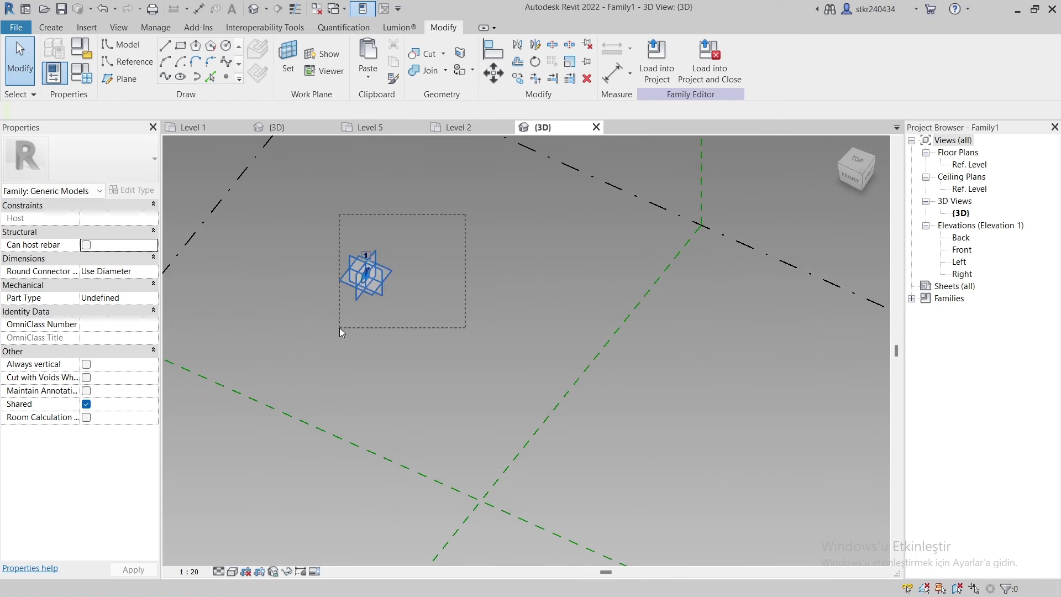
left_click(859, 167)
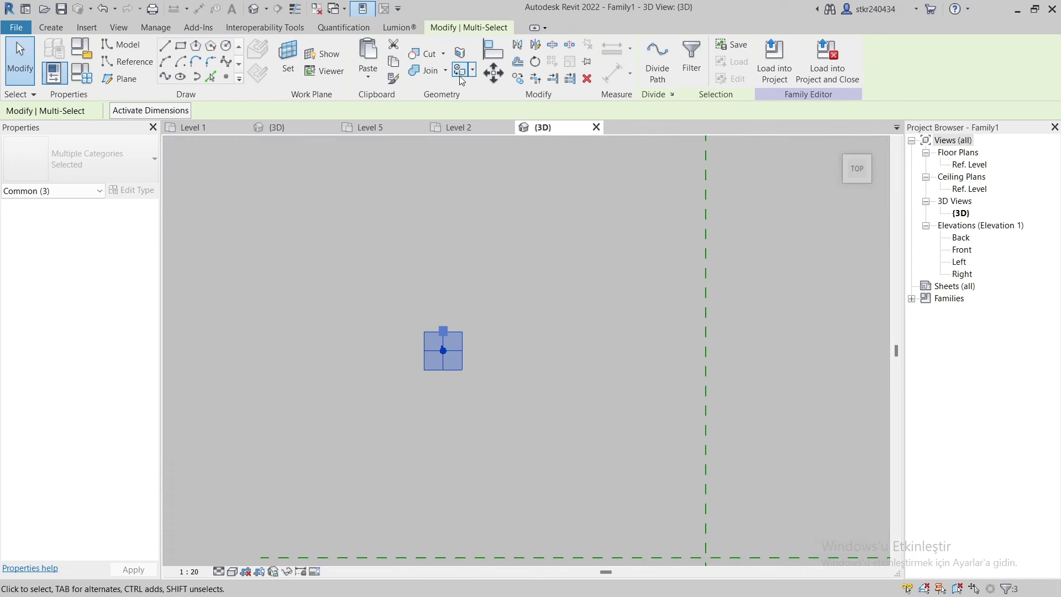
left_click(518, 79)
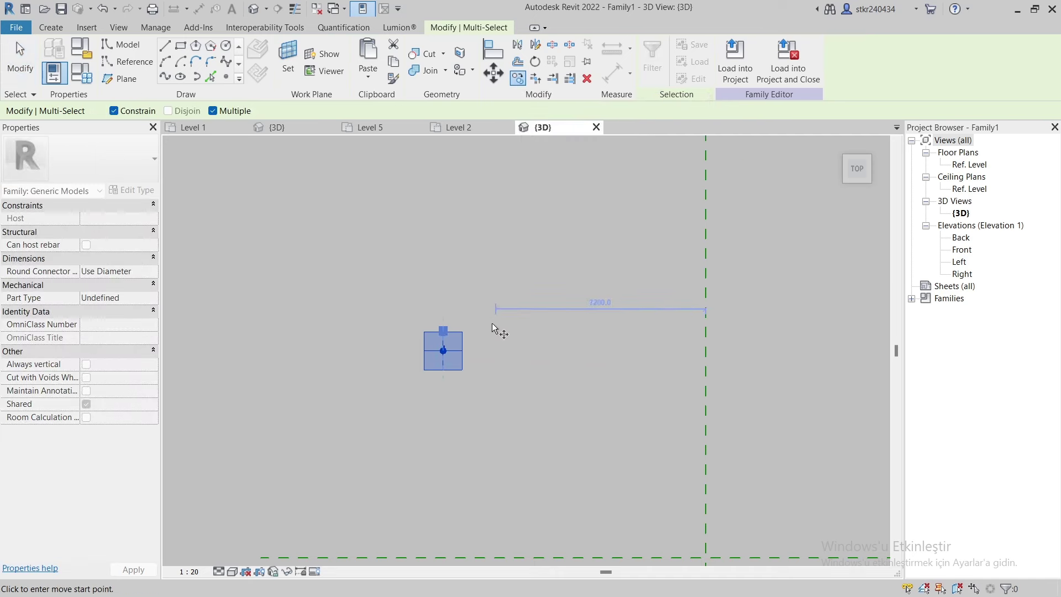
left_click(443, 360)
key("Escape")
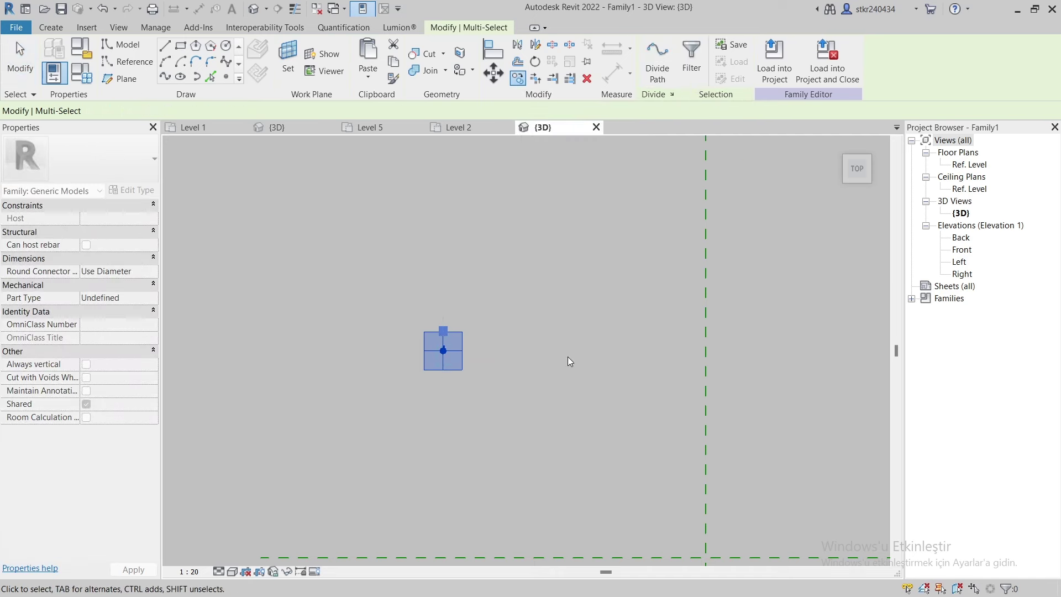
Set the adaptive point's plane as the work plane and select the point with its circle
left_click(288, 54)
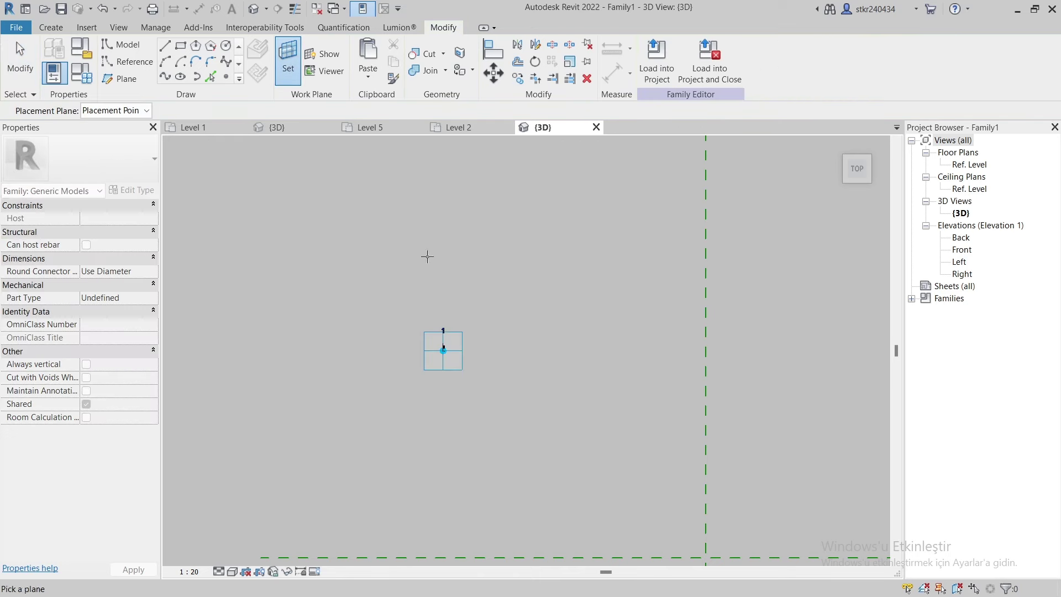
left_click(459, 338)
left_click_drag(515, 288, 410, 400)
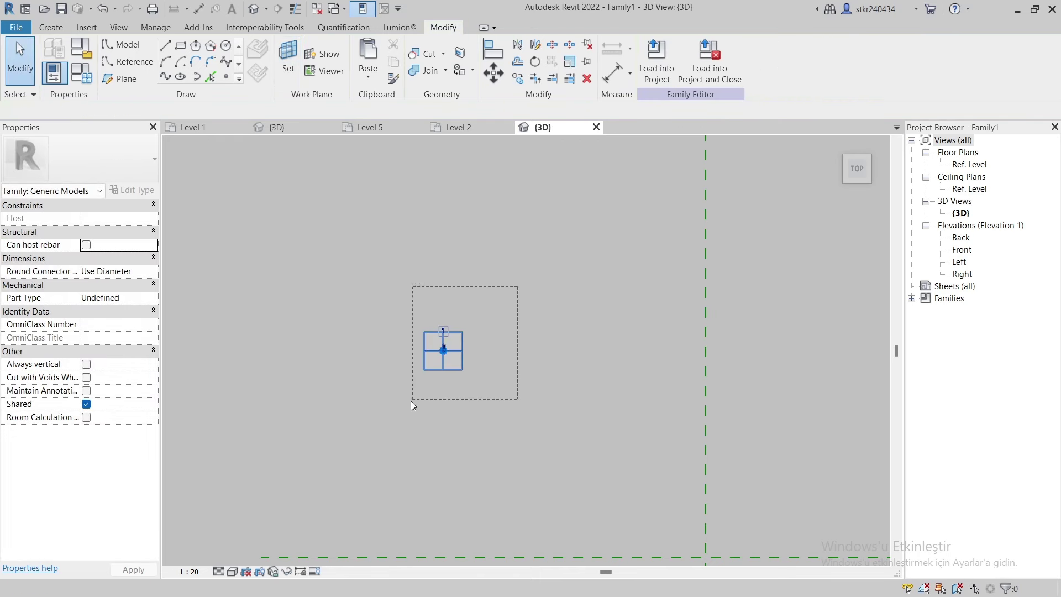
Copy the point and circle repeatedly to the right at 5000 spacing
left_click(522, 80)
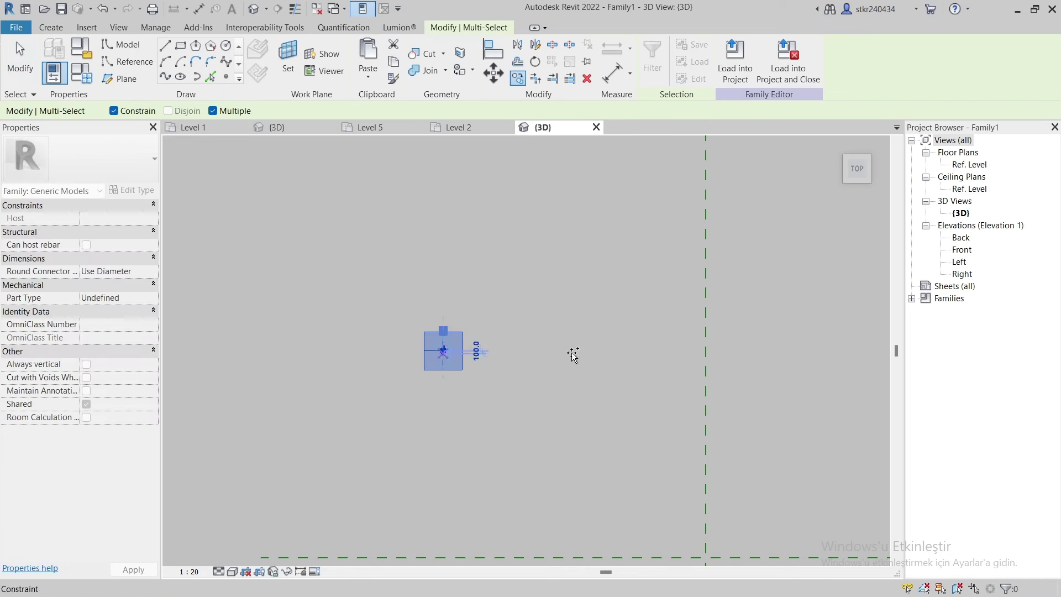
left_click(114, 111)
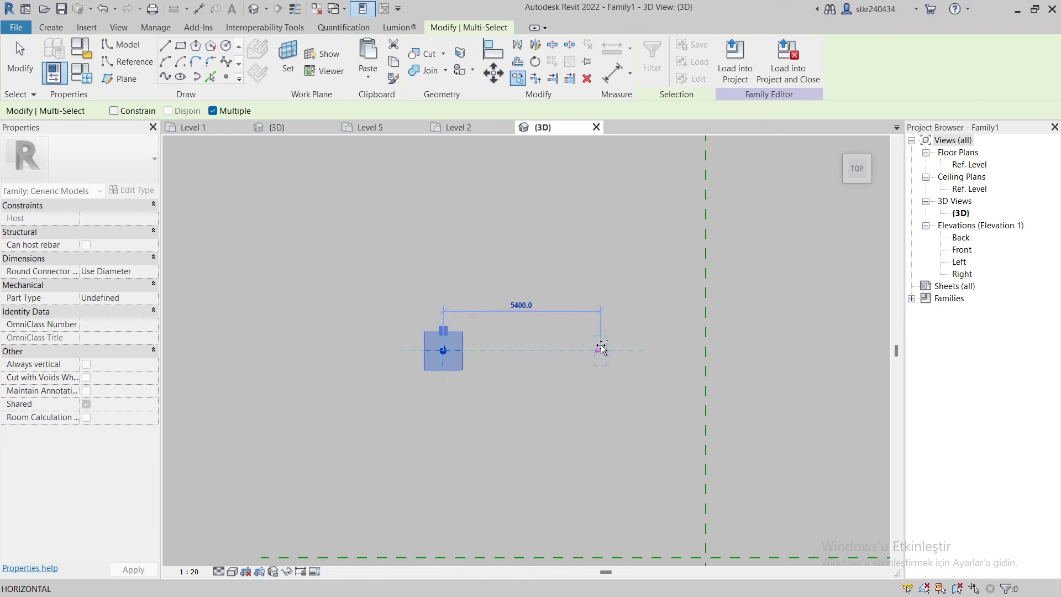
left_click(590, 347)
left_click(114, 111)
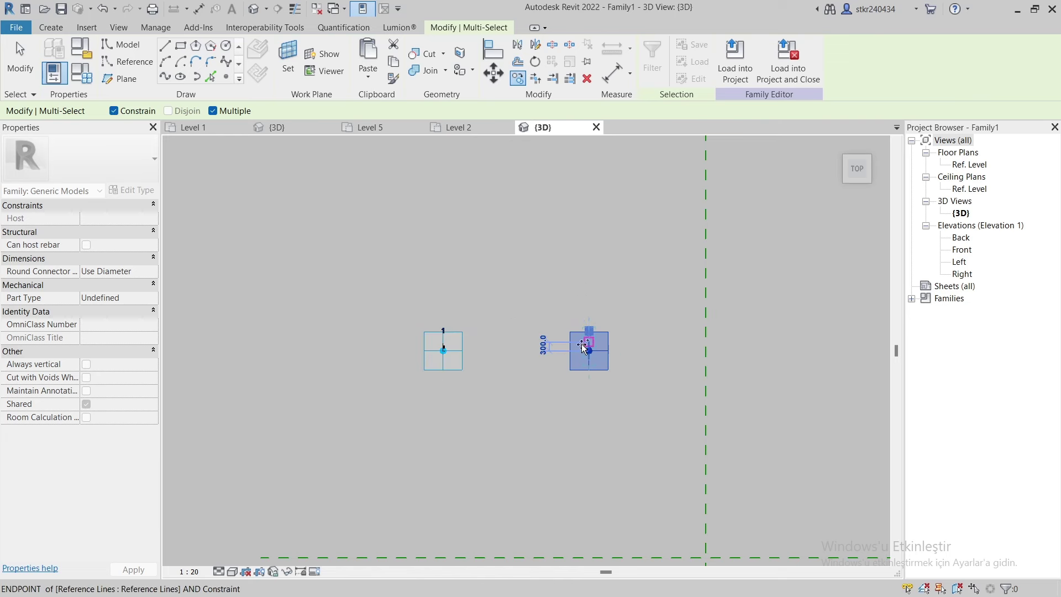
left_click(114, 111)
scroll(426, 395, "down", 3)
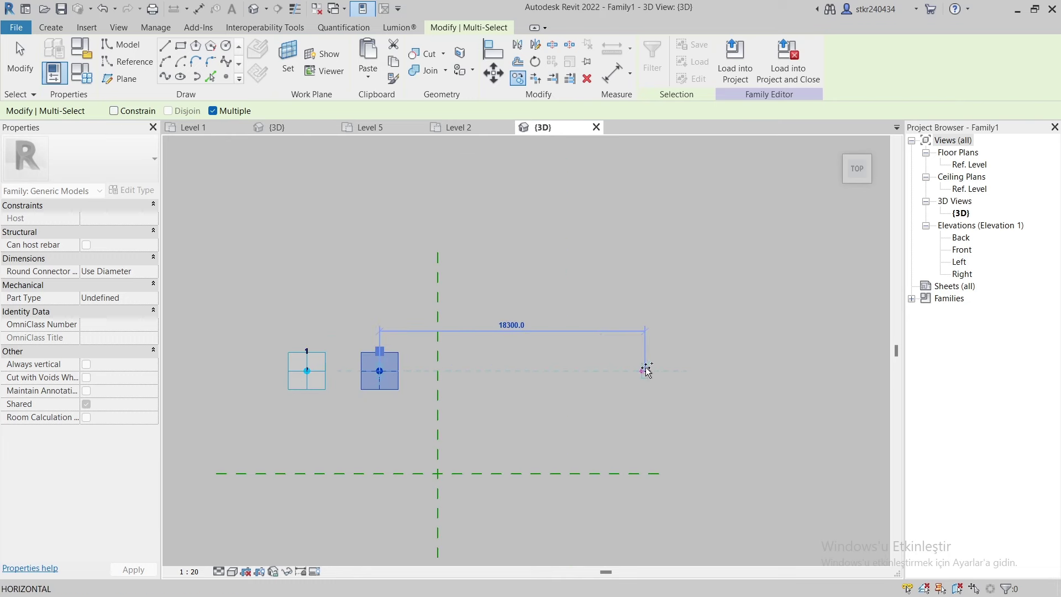
type("5000")
key("Return")
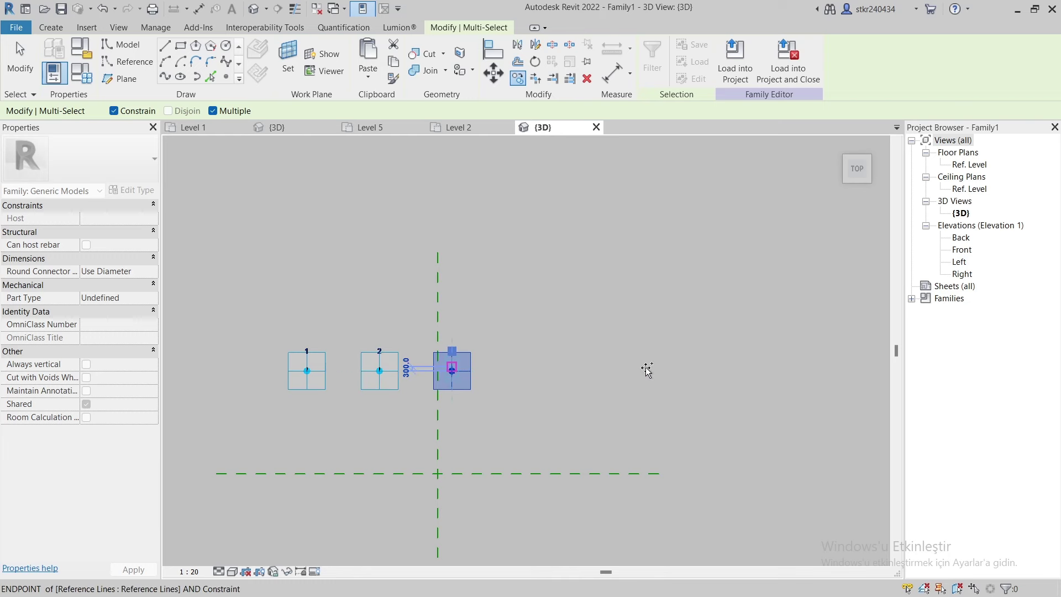
left_click(113, 111)
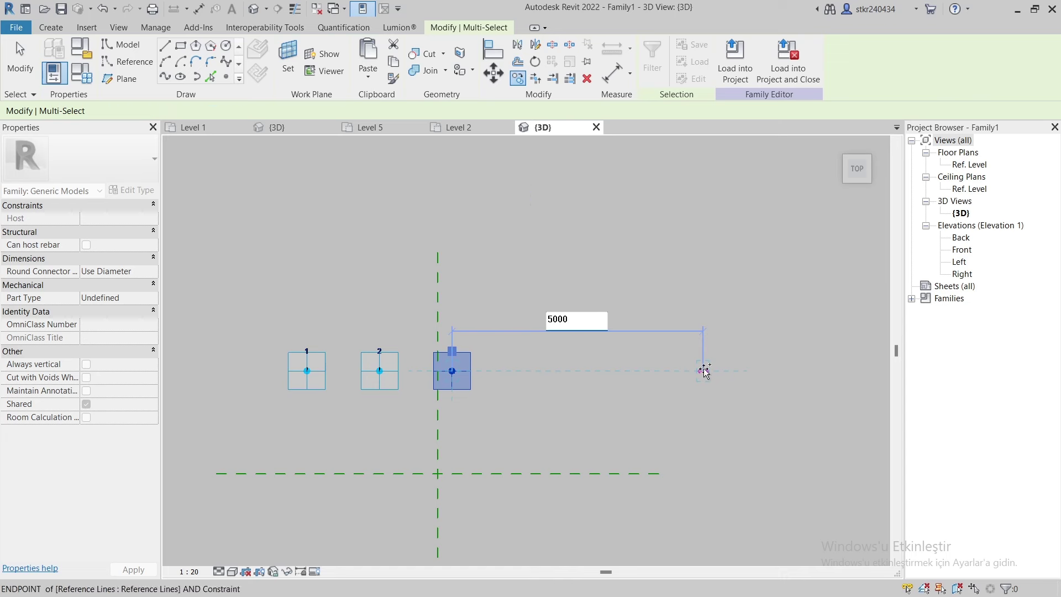
key("Return")
left_click(114, 111)
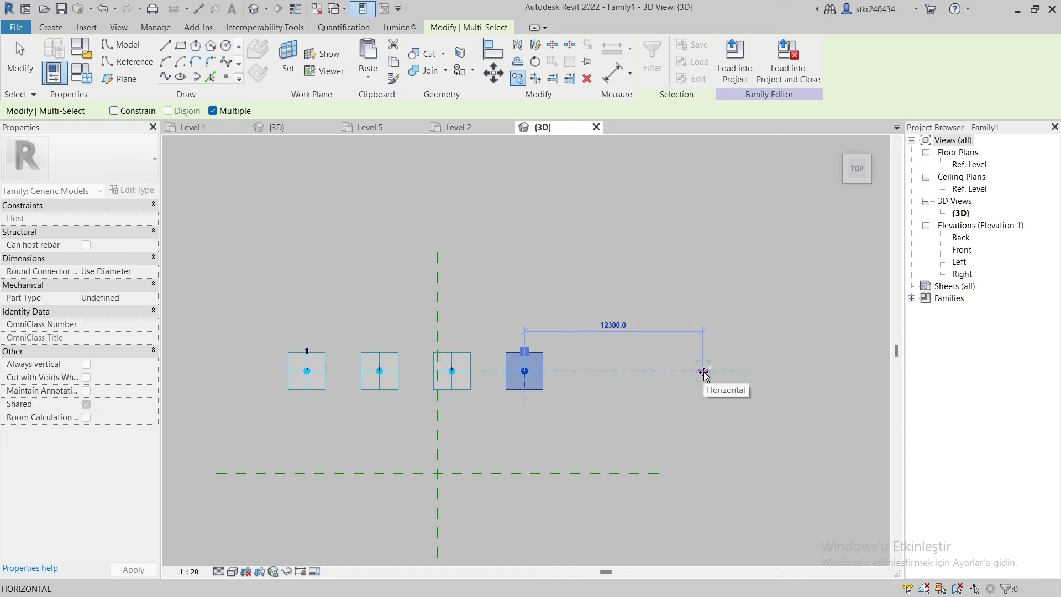
key("Return")
left_click(114, 111)
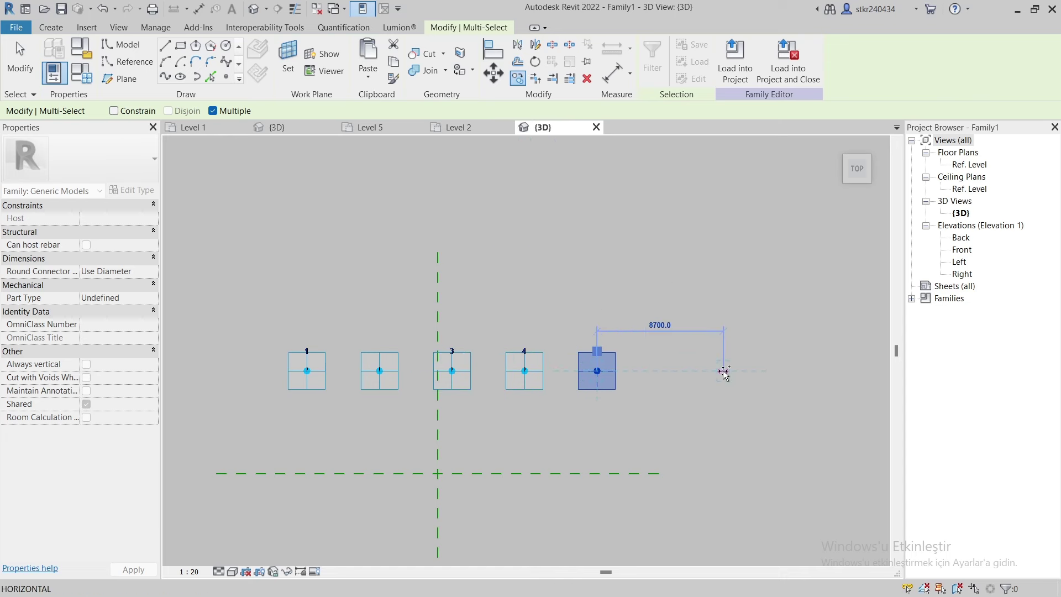
type("00")
key("Return")
key("Escape")
Copy connector boxes 2 to 6 further along the row
left_click_drag(764, 311, 415, 353)
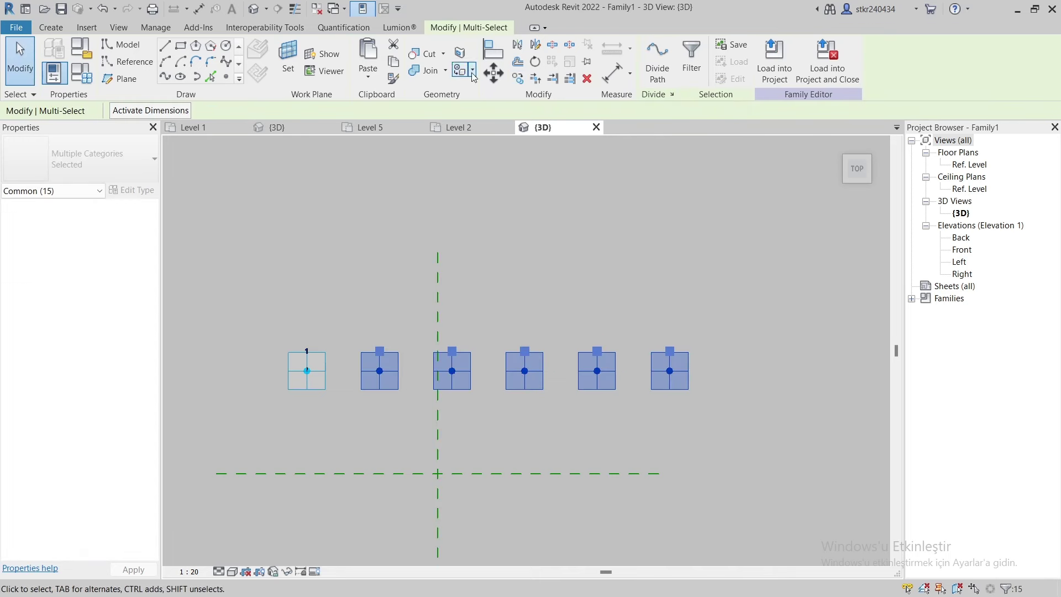
left_click(517, 78)
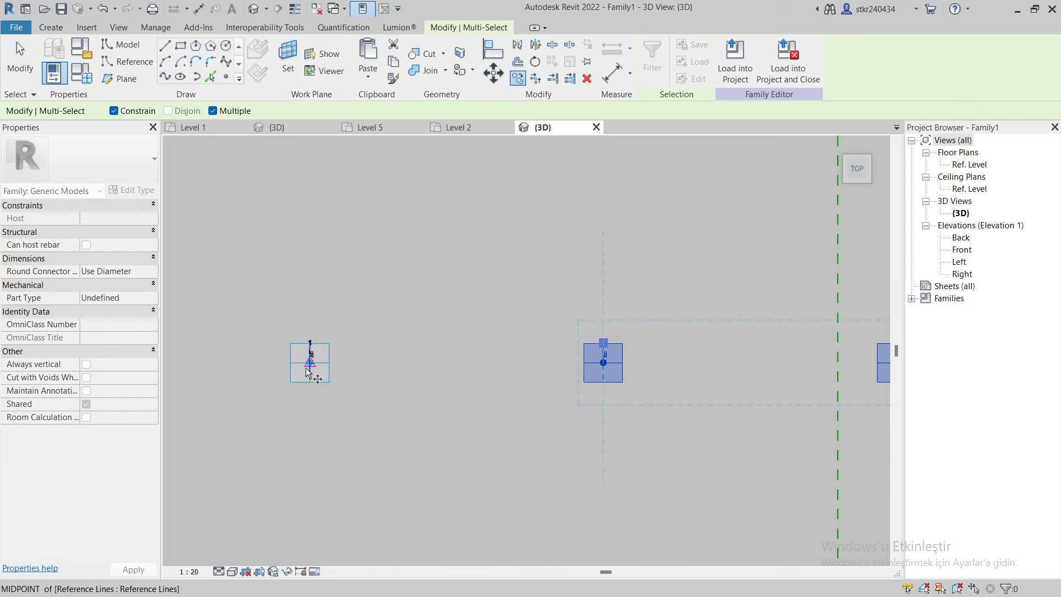
left_click(309, 367)
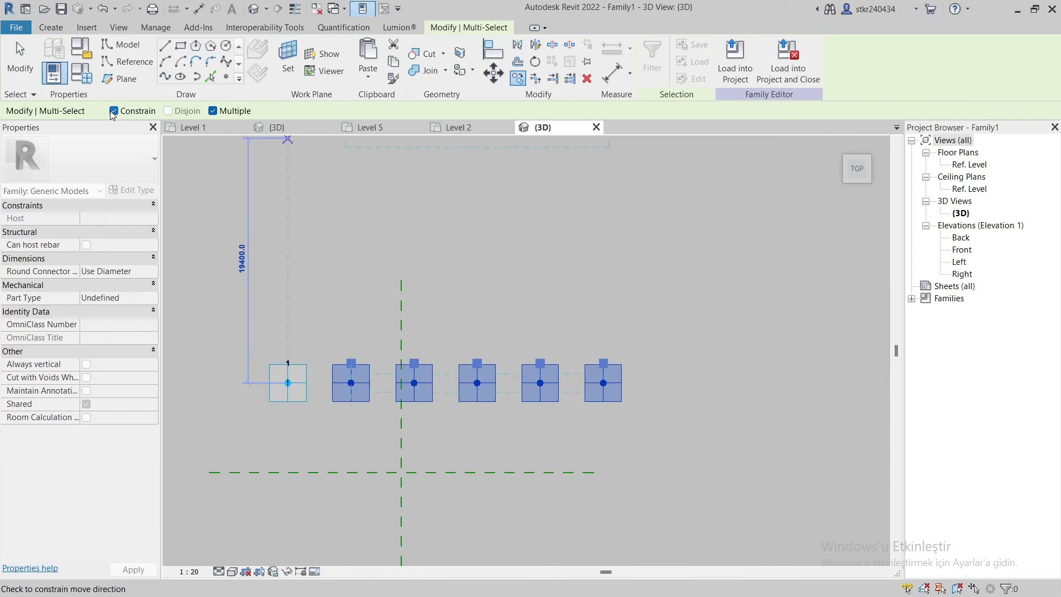
scroll(613, 386, "up", 3)
scroll(355, 407, "down", 3)
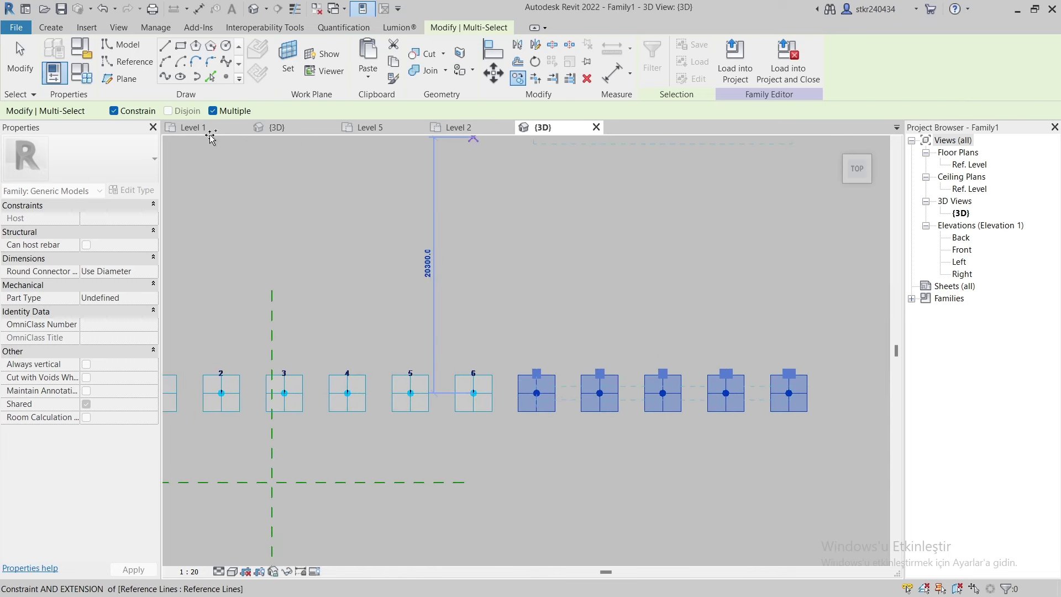
scroll(572, 362, "up", 3)
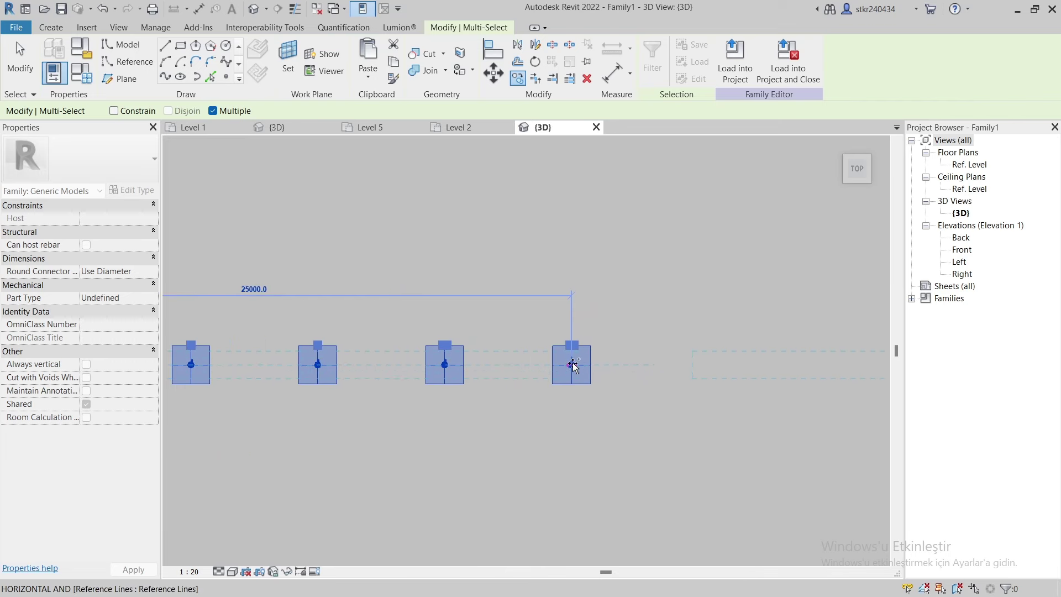
left_click(636, 333)
scroll(635, 333, "down", 4)
Copy boxes 5 through 16 a further 60000 along the row, reaching box 28
mouse_move(810, 280)
left_mouse_down()
mouse_move(482, 417)
mouse_move(402, 376)
left_mouse_up()
scroll(413, 354, "up", 3)
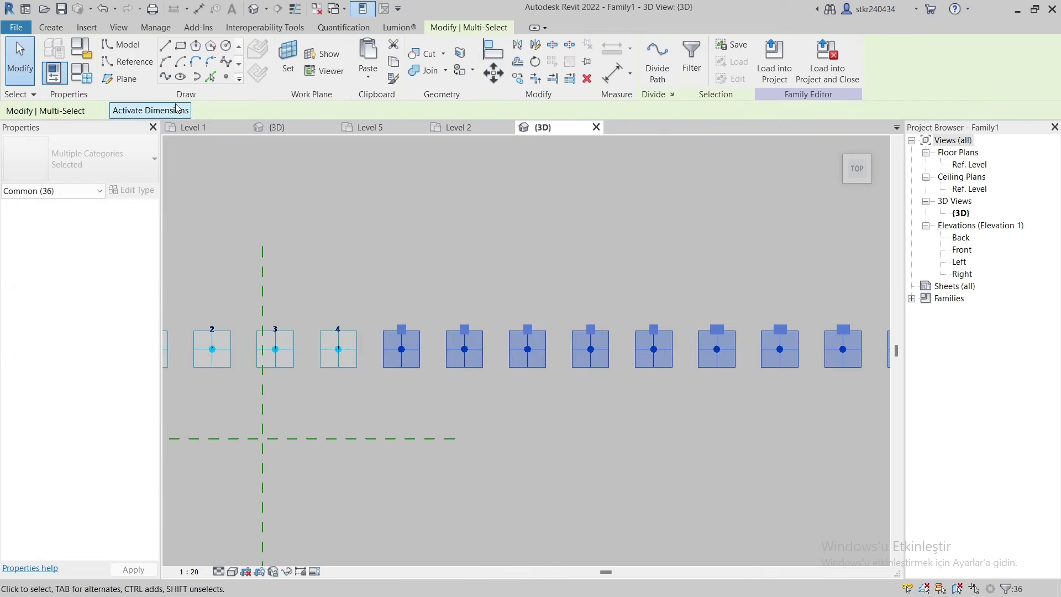
left_click(518, 79)
left_click(338, 346)
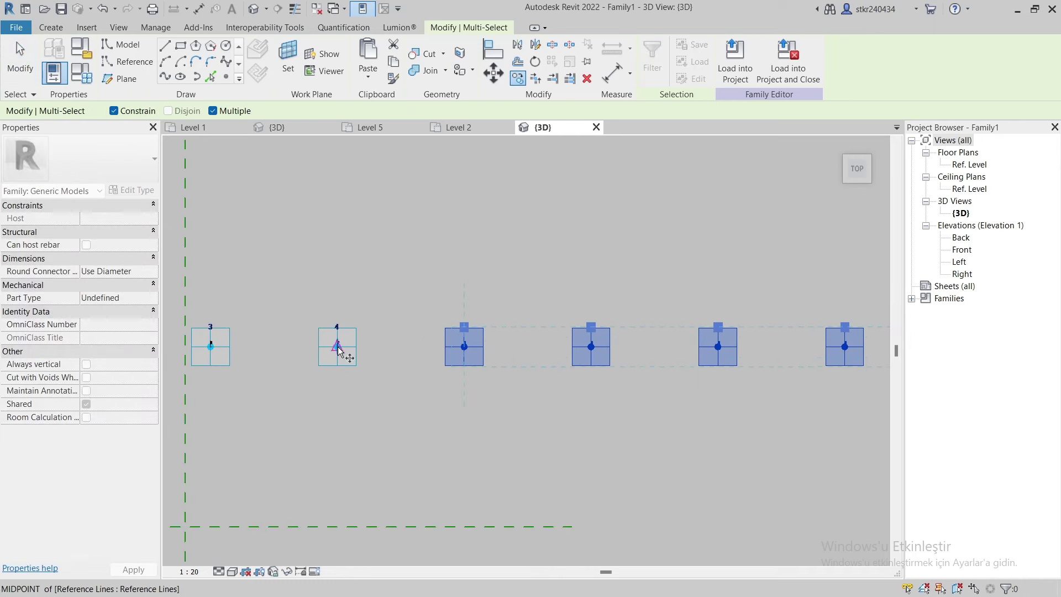
scroll(279, 307, "down", 1)
left_click(114, 111)
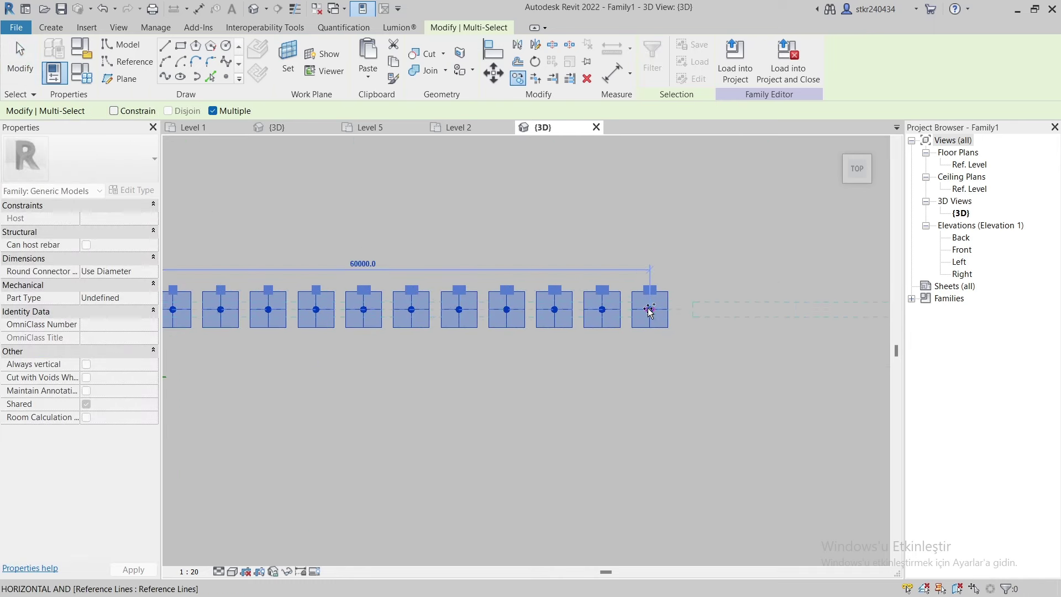
left_click(650, 311)
key("Escape")
Delete the extra connector boxes 22 to 28
left_click_drag(852, 254, 512, 362)
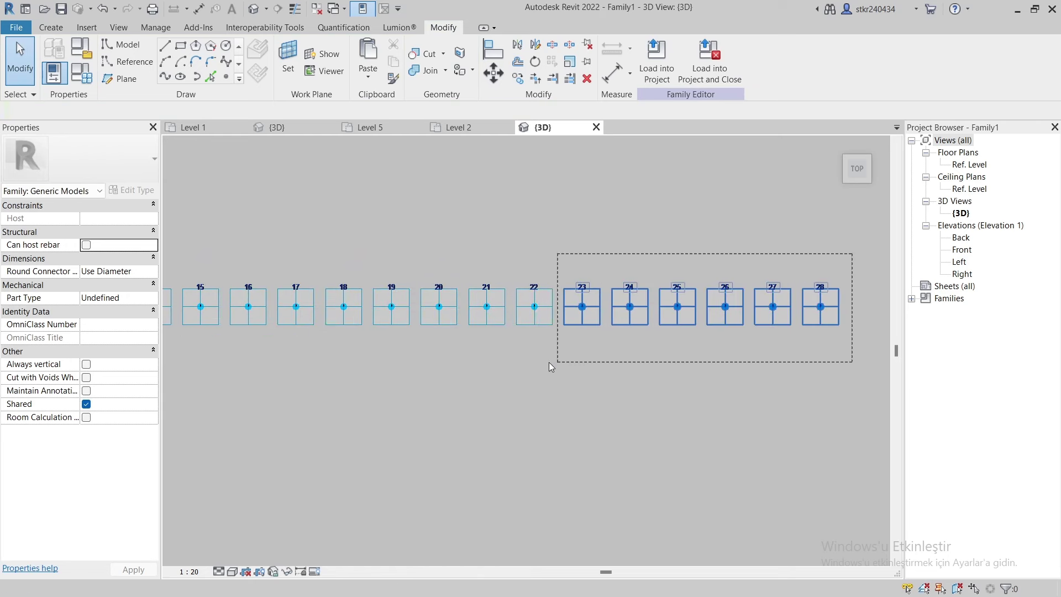
key("Delete")
scroll(578, 314, "down", 3)
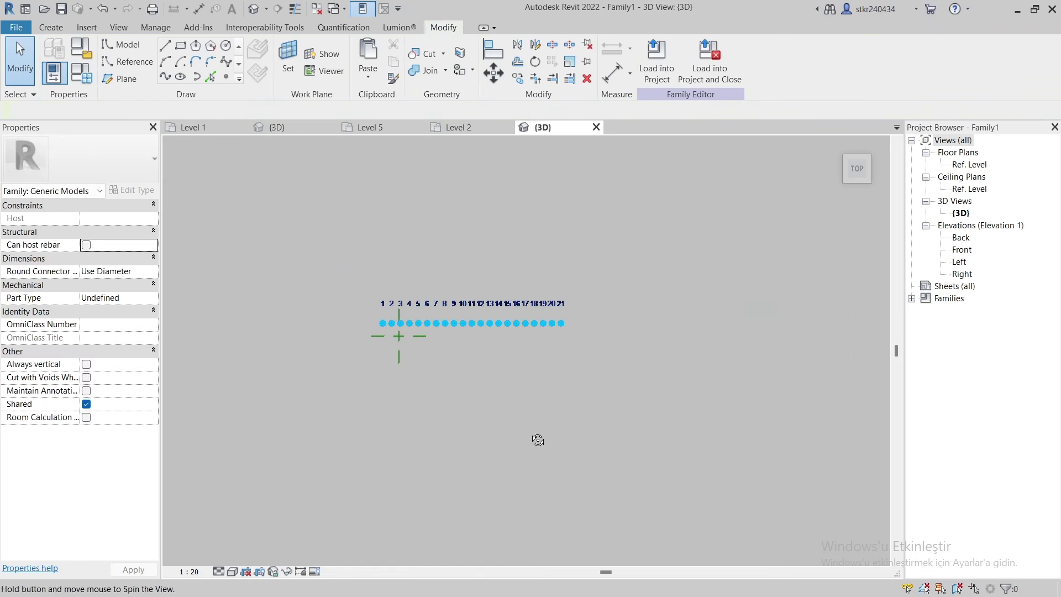
Filter the row down to its 21 reference lines and make a solid form from them
mouse_move(542, 440)
middle_mouse_down("shift")
mouse_move(456, 297)
mouse_move(461, 202)
middle_mouse_up("shift")
scroll(426, 311, "up", 3)
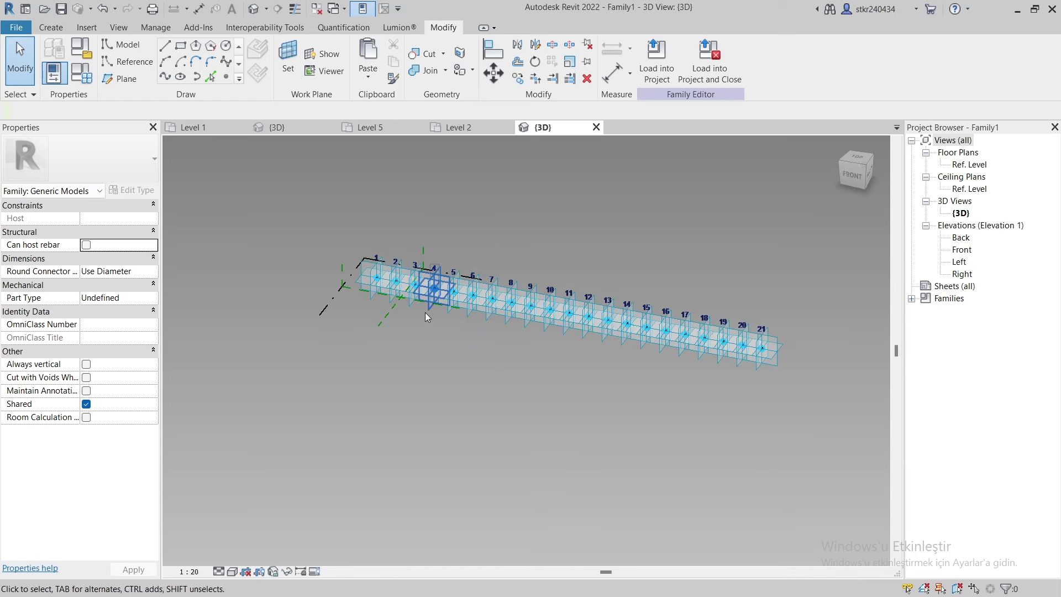
scroll(387, 304, "up", 1)
left_click_drag(741, 220, 302, 462)
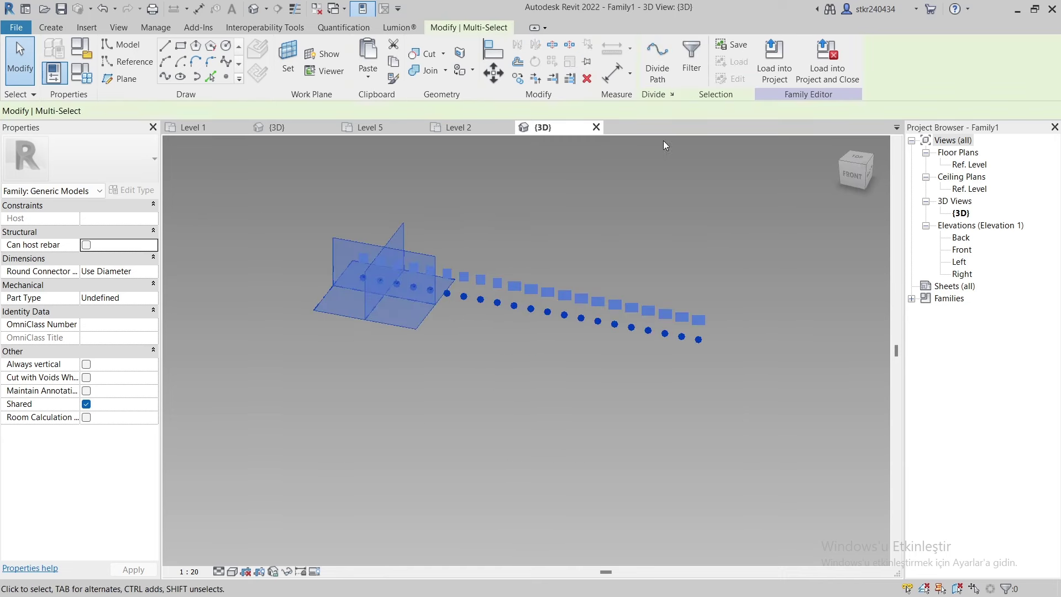
left_click(701, 59)
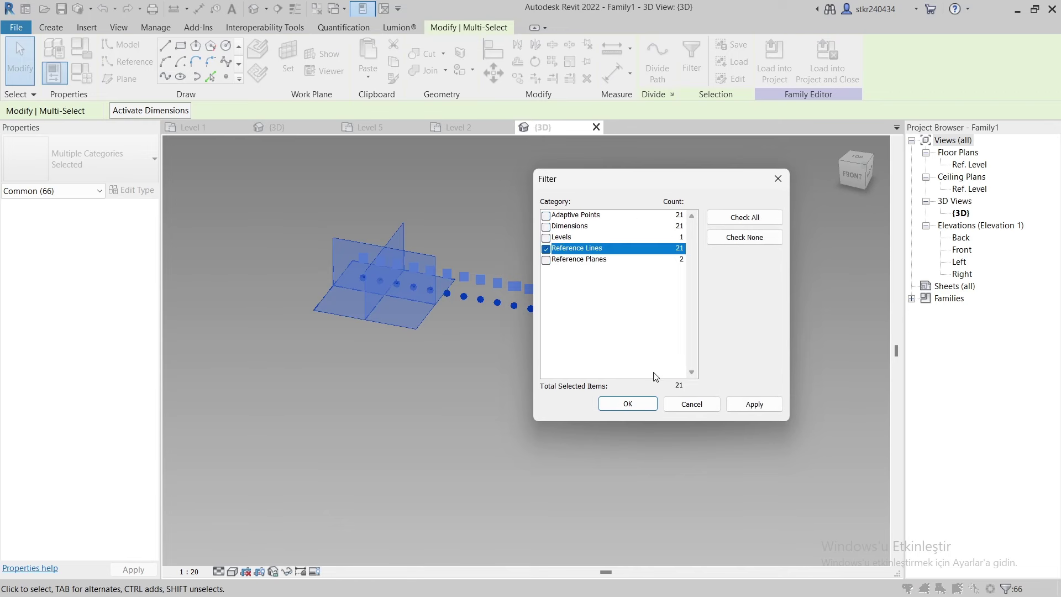
left_click(628, 404)
scroll(538, 284, "up", 2)
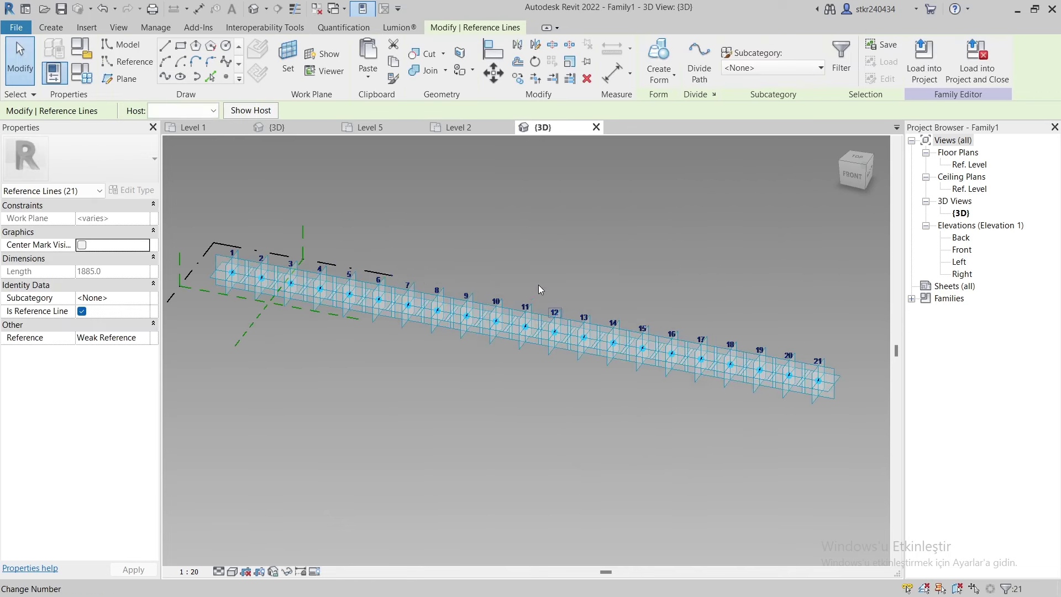
left_click(662, 60)
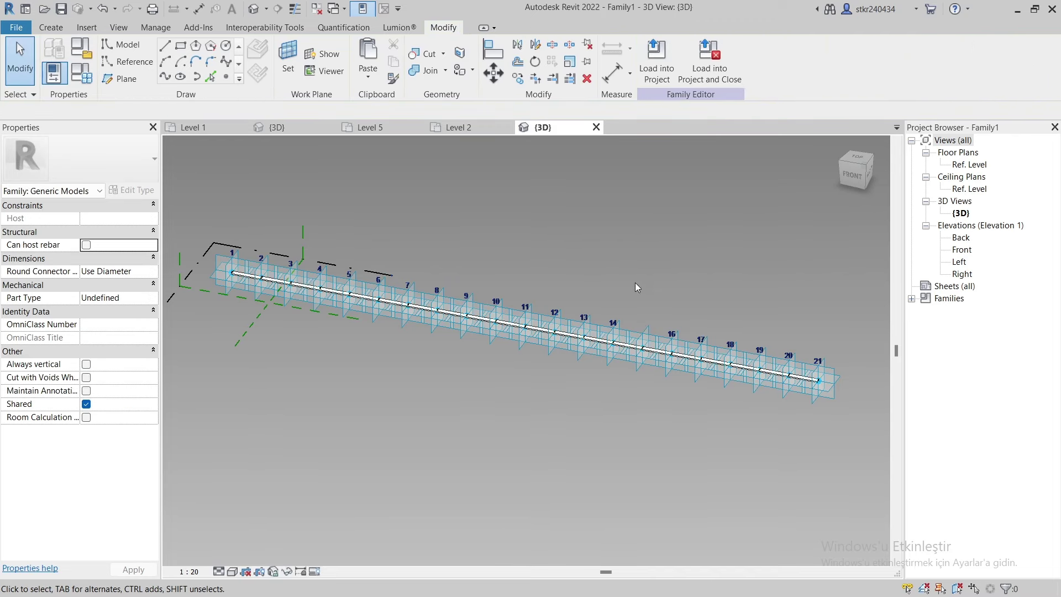
Select the new solid form, orbit to inspect it from above, then deselect it
scroll(407, 292, "up", 2)
scroll(407, 292, "up", 3)
scroll(407, 292, "up", 2)
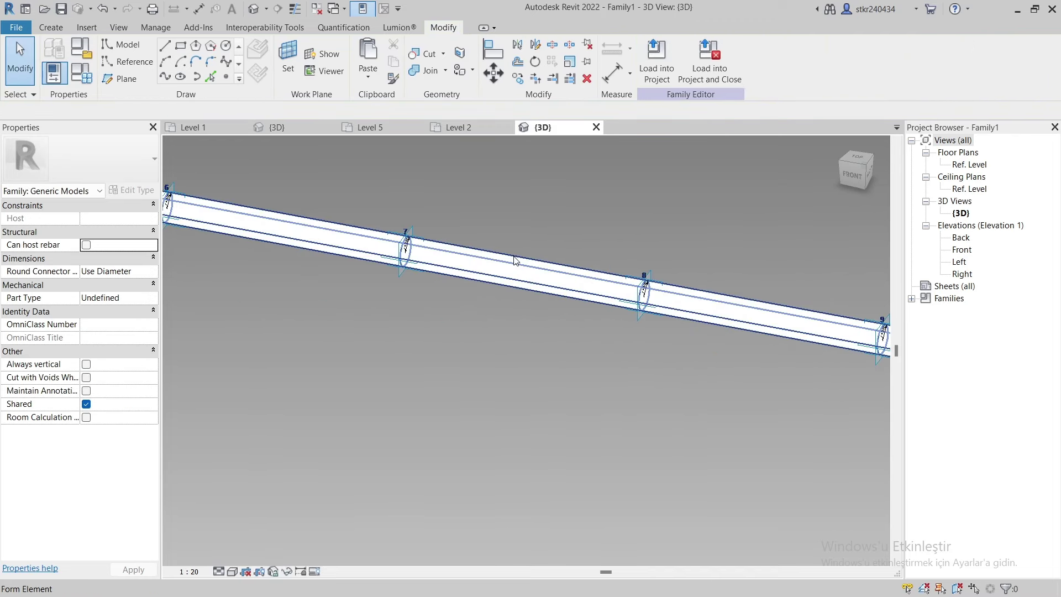
left_click(515, 261)
scroll(515, 261, "down", 2)
scroll(540, 426, "down", 2)
mouse_move(539, 426)
middle_mouse_down("shift")
mouse_move(476, 336)
mouse_move(458, 335)
middle_mouse_up("shift")
scroll(447, 360, "down", 2)
scroll(525, 256, "down", 2)
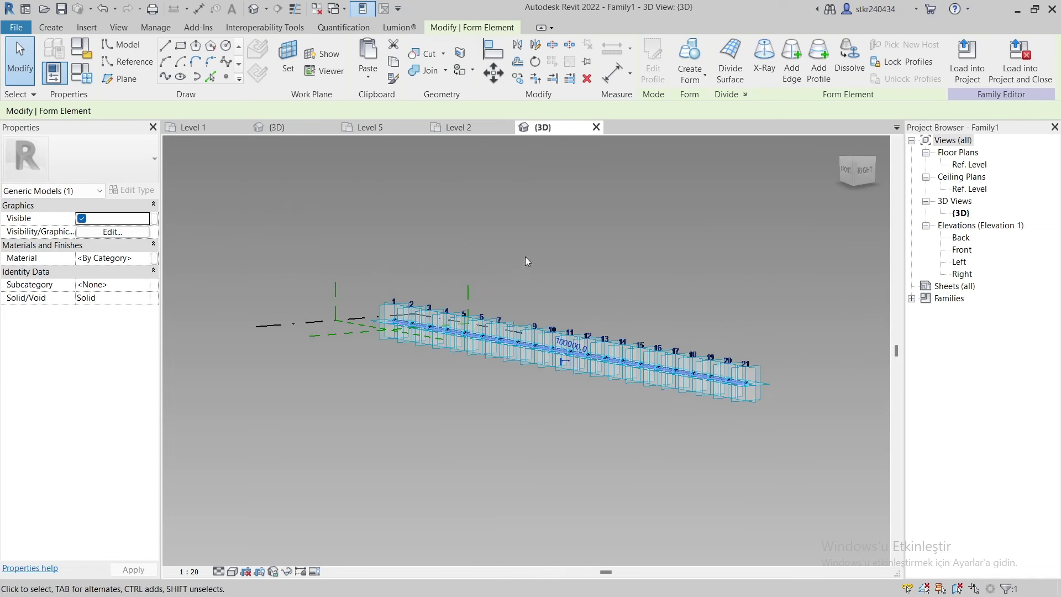
mouse_move(525, 256)
middle_mouse_down("shift")
mouse_move(554, 288)
mouse_move(379, 323)
middle_mouse_up("shift")
scroll(570, 327, "up", 2)
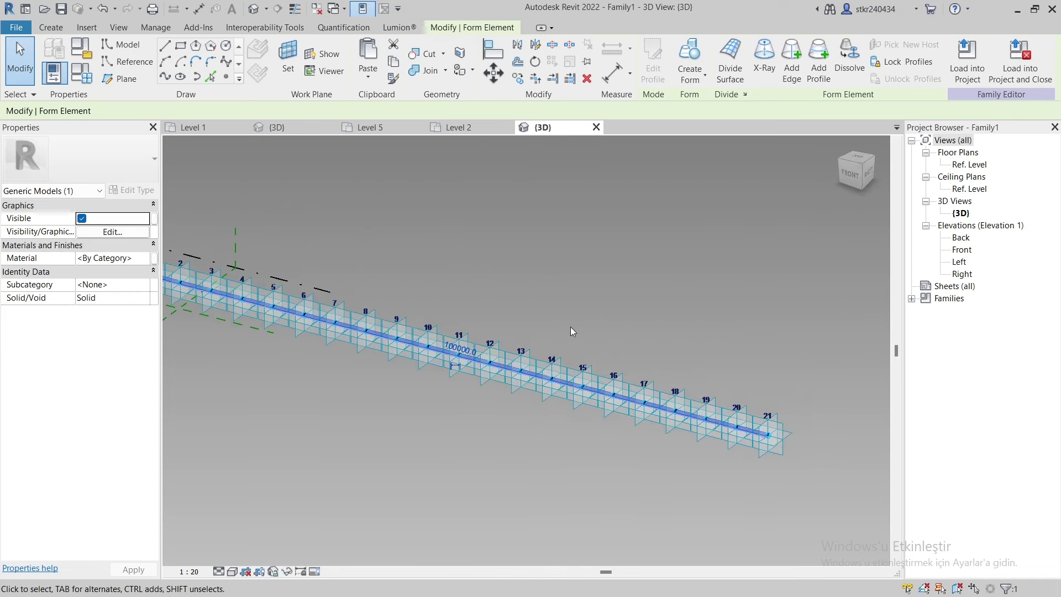
scroll(610, 284, "down", 1)
left_click(551, 253)
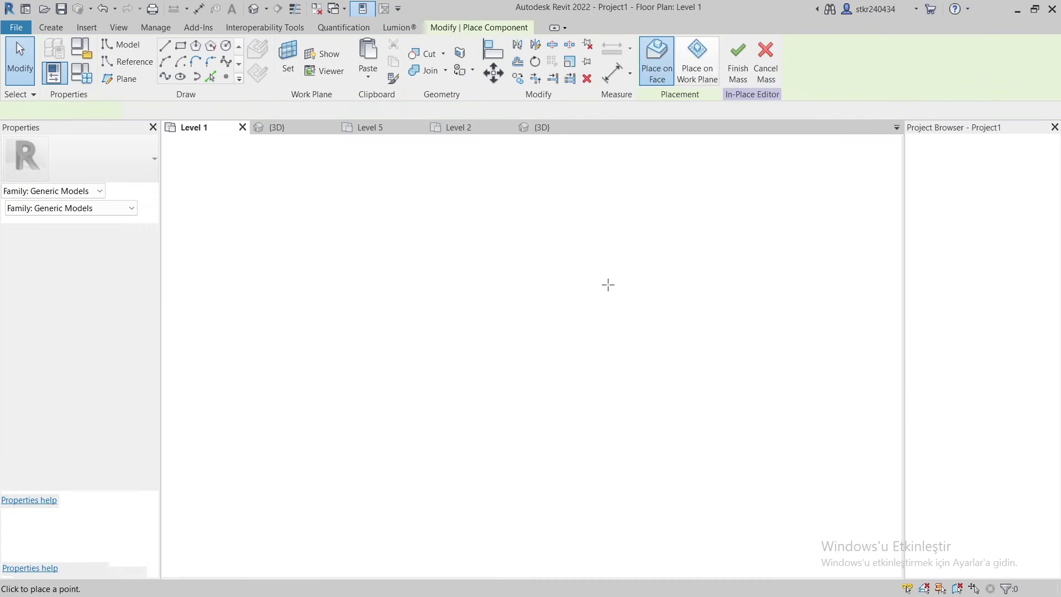
In the building's 3D view, set Family1's radius r to 10.00 and cancel the placement
left_click(276, 127)
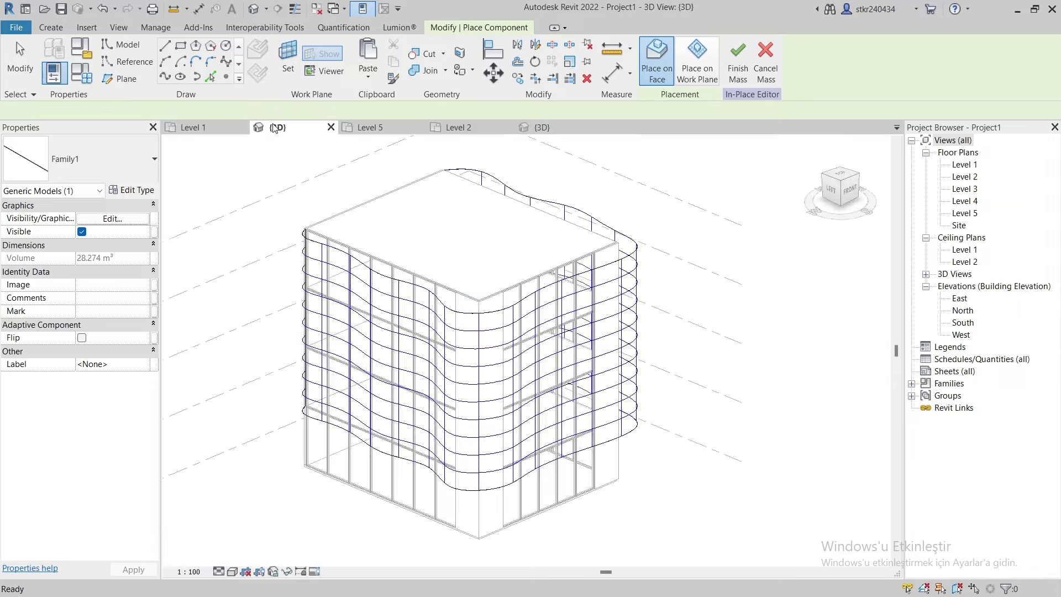
scroll(378, 432, "up", 3)
scroll(367, 360, "up", 3)
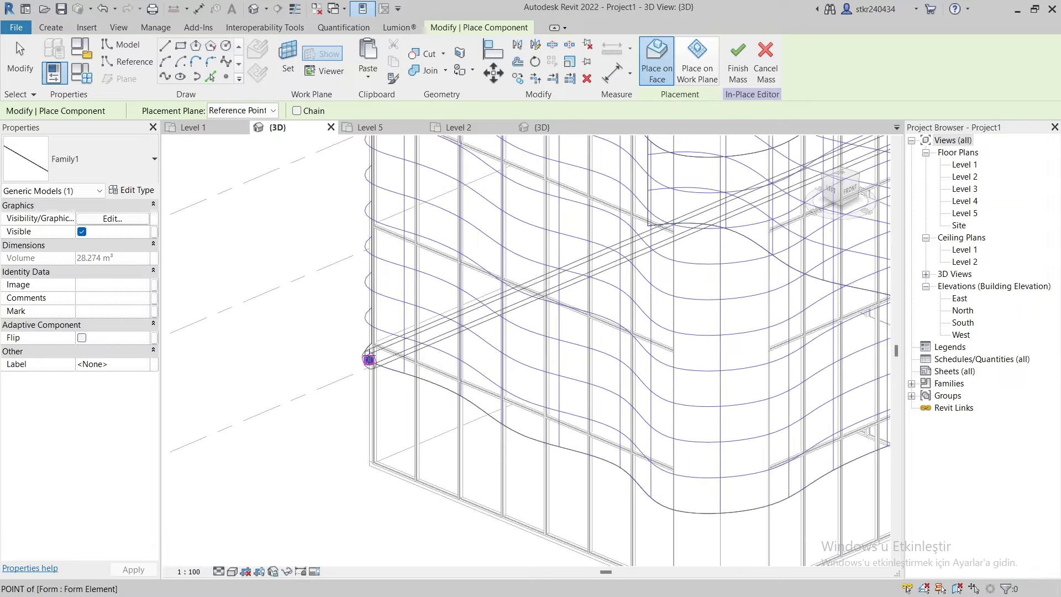
left_click(132, 190)
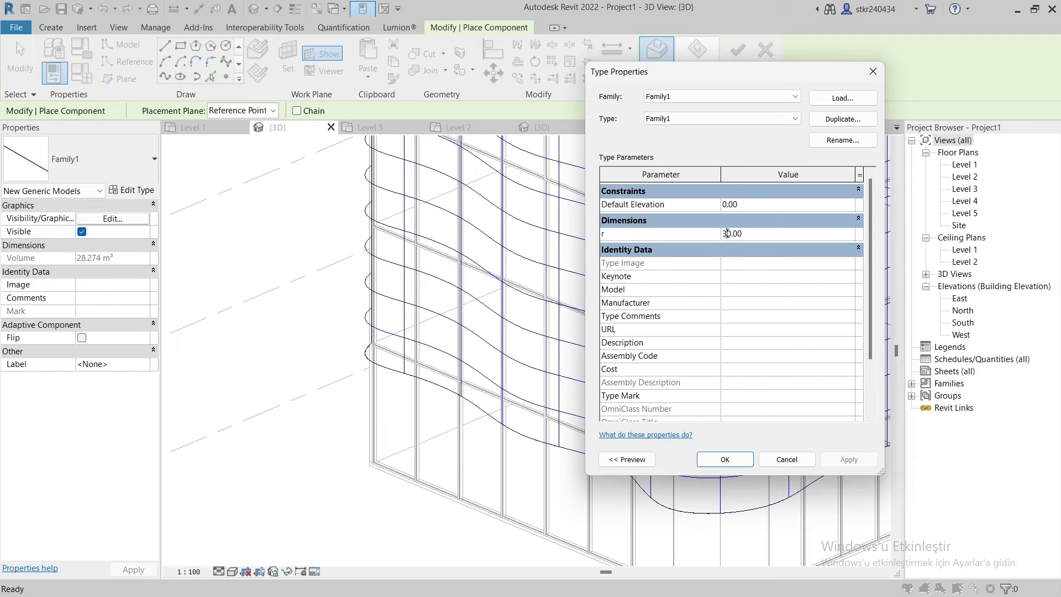
left_click(725, 459)
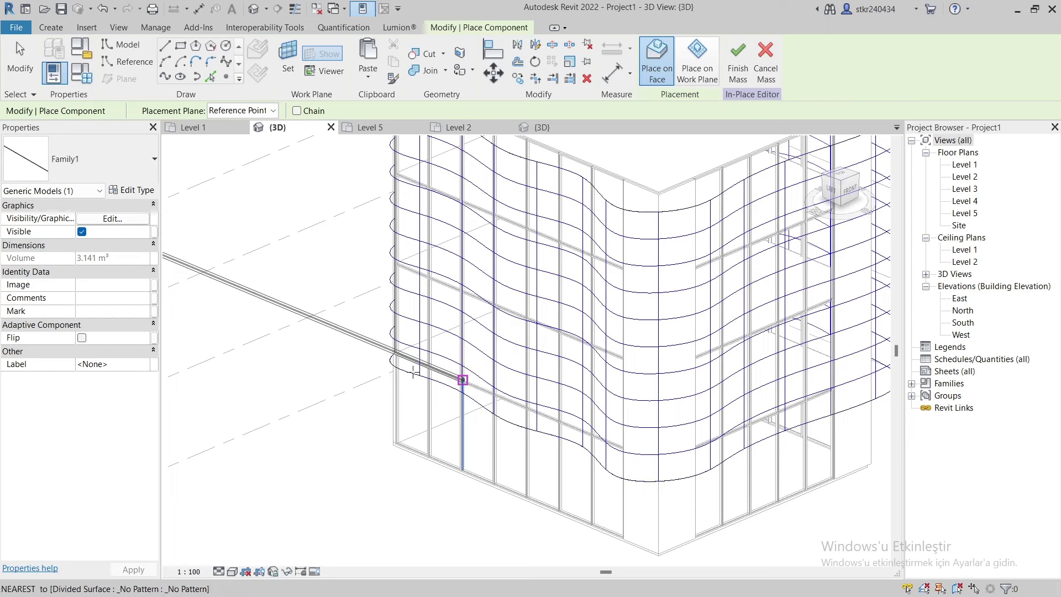
left_click(414, 360)
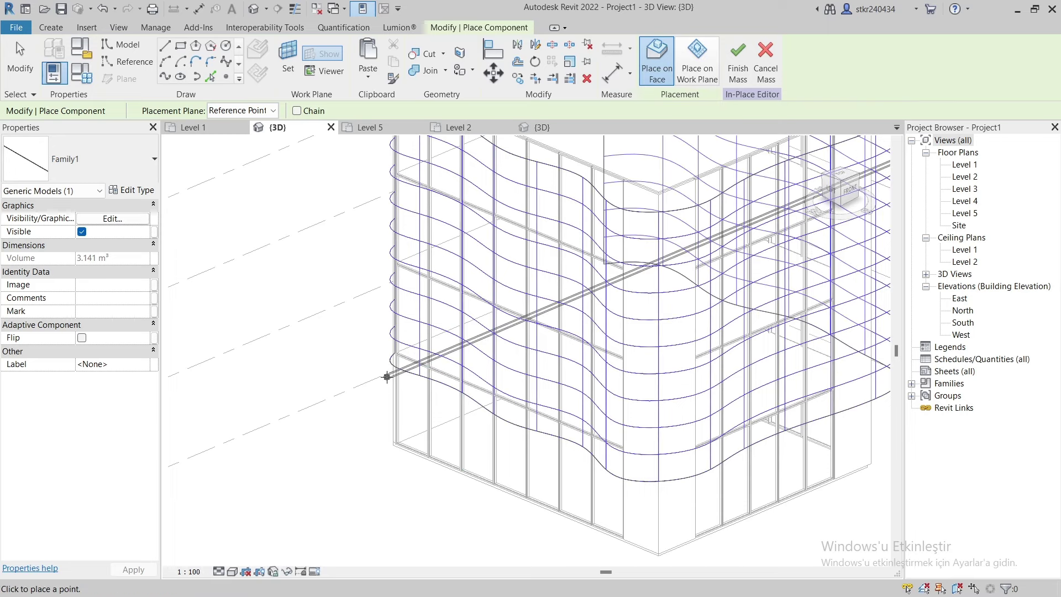
key("Escape")
key("Escape")
scroll(387, 379, "down", 5)
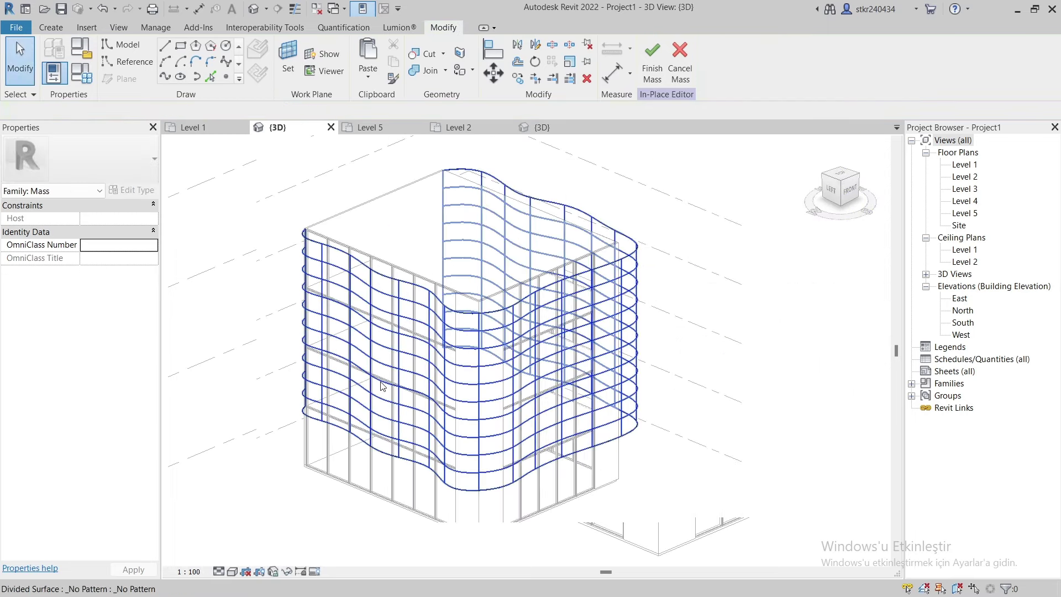
Turn on Nodes in the divided surface's representation settings
left_click(558, 356)
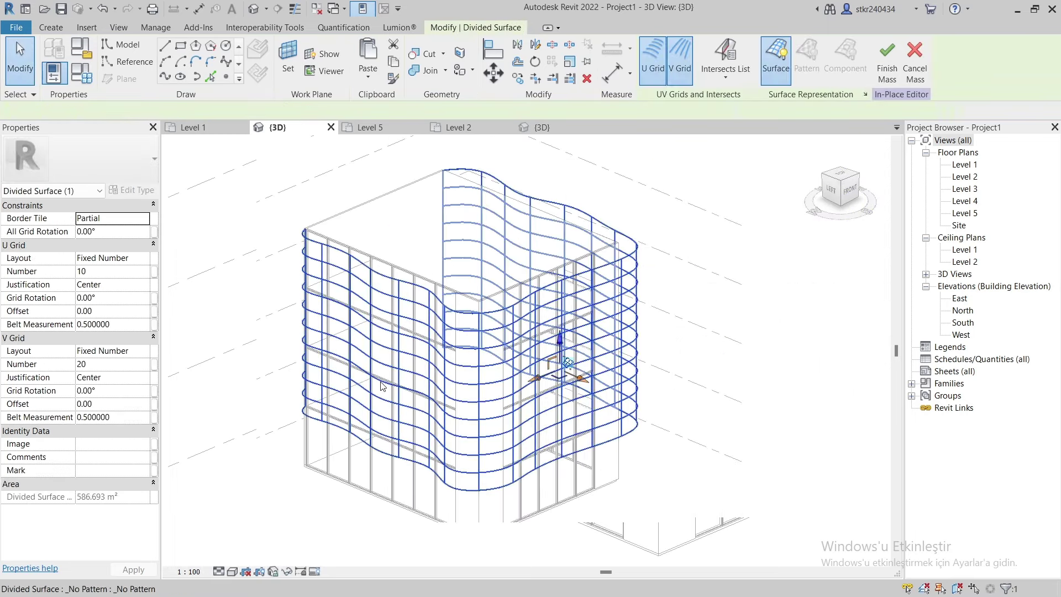
left_click(866, 94)
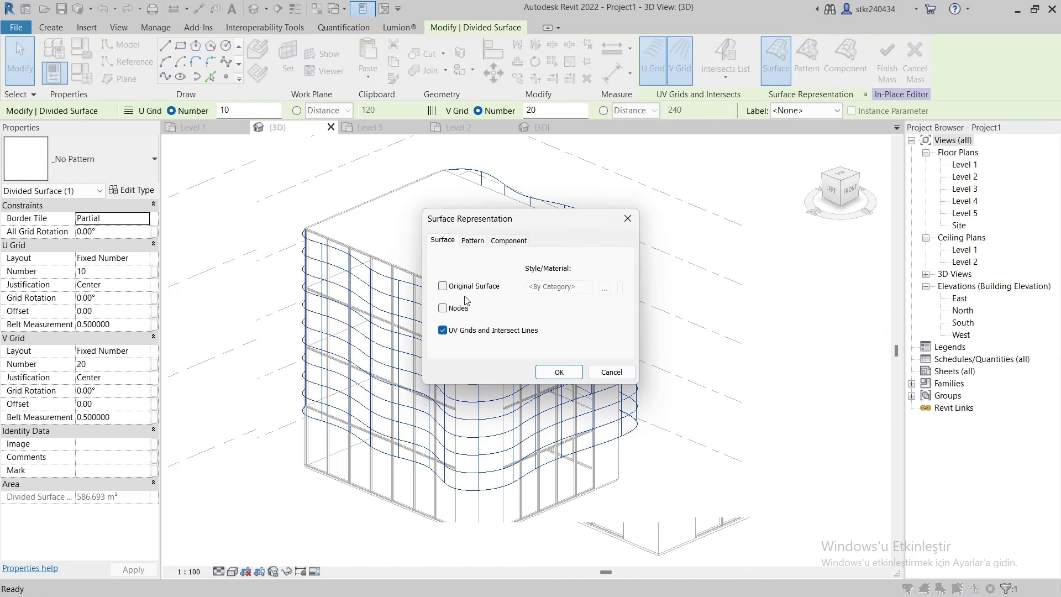
left_click(559, 372)
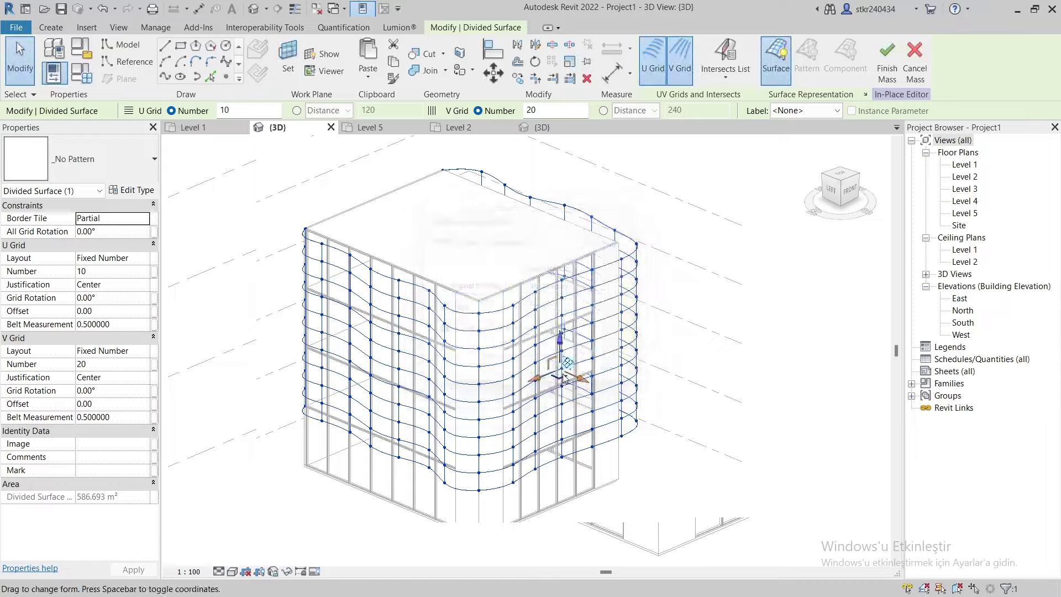
Clear the selection, orbit to face the curved grid, and start placing a component
scroll(550, 379, "down", 2)
scroll(548, 364, "up", 3)
scroll(528, 354, "up", 3)
left_click(504, 363)
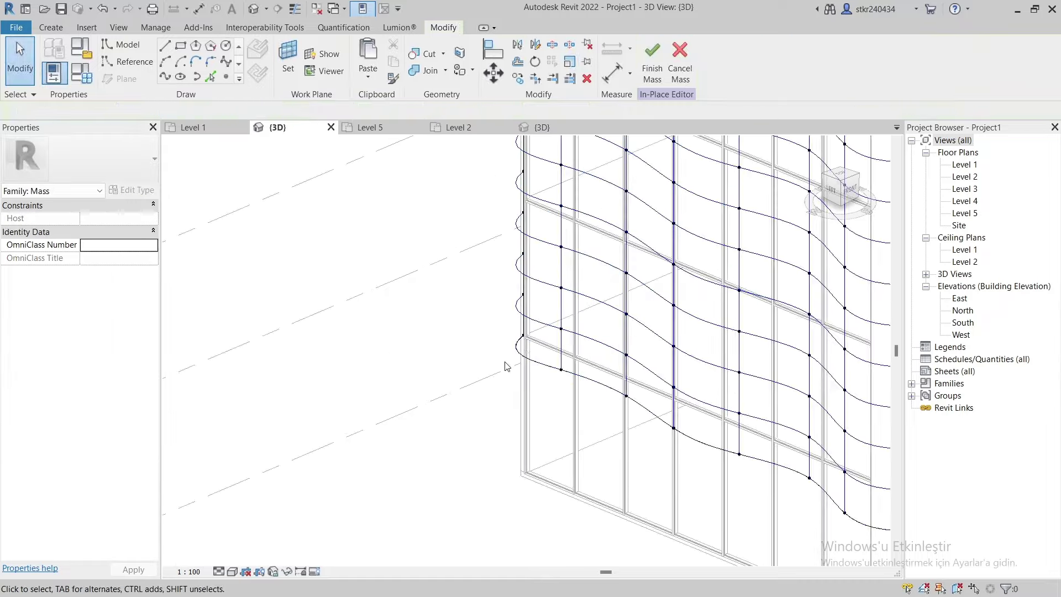
mouse_move(504, 362)
middle_mouse_down("shift")
mouse_move(447, 326)
mouse_move(374, 141)
middle_mouse_up("shift")
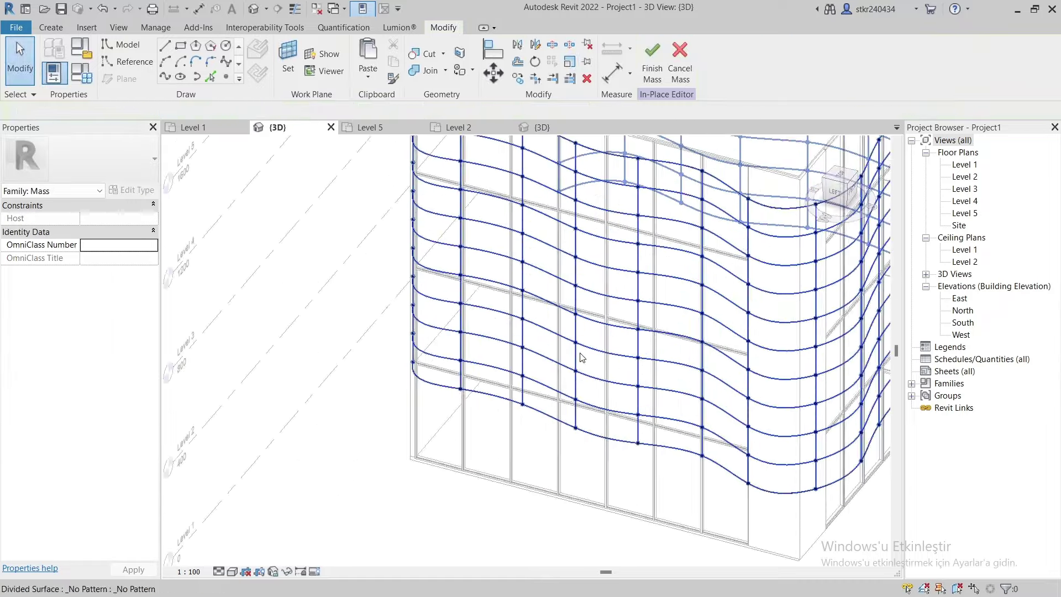
left_click(43, 31)
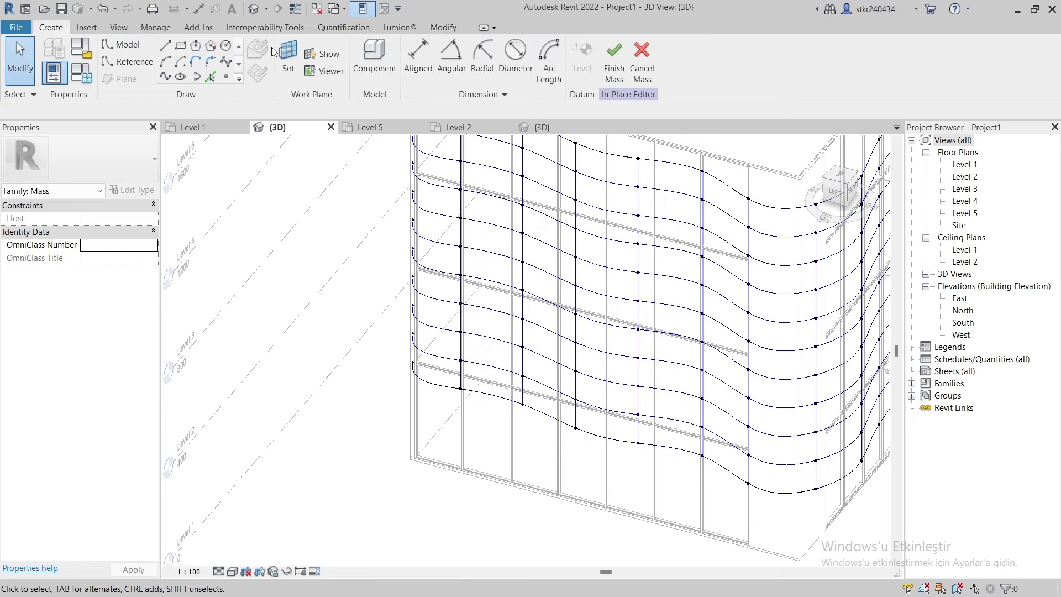
left_click(384, 54)
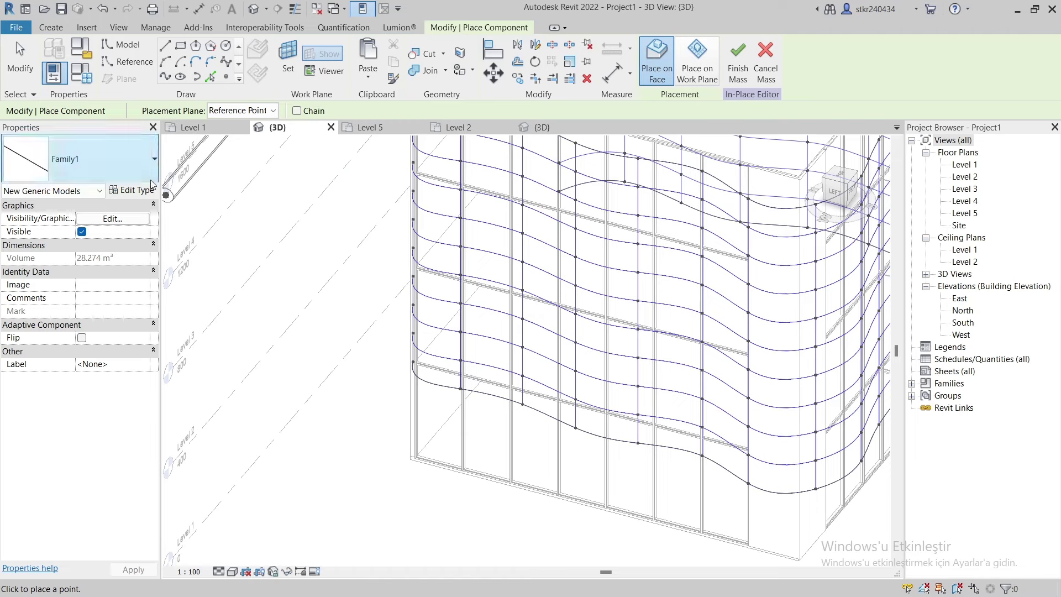
Check Family1's type parameters and place the first two adaptive points on bottom-row nodes
left_click(133, 191)
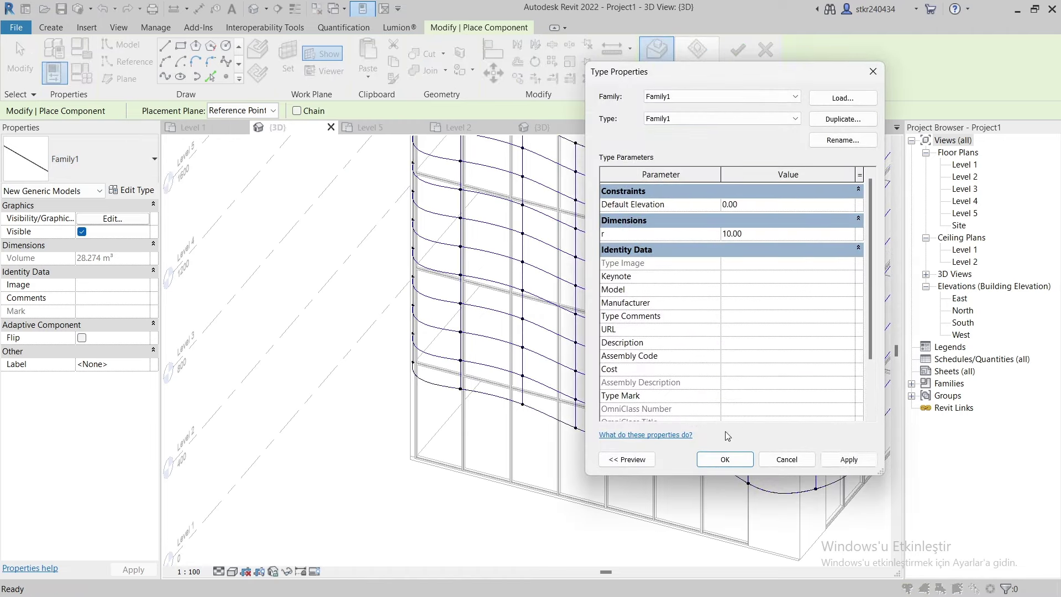
left_click(723, 460)
middle_click_drag(557, 360, 426, 350, "shift")
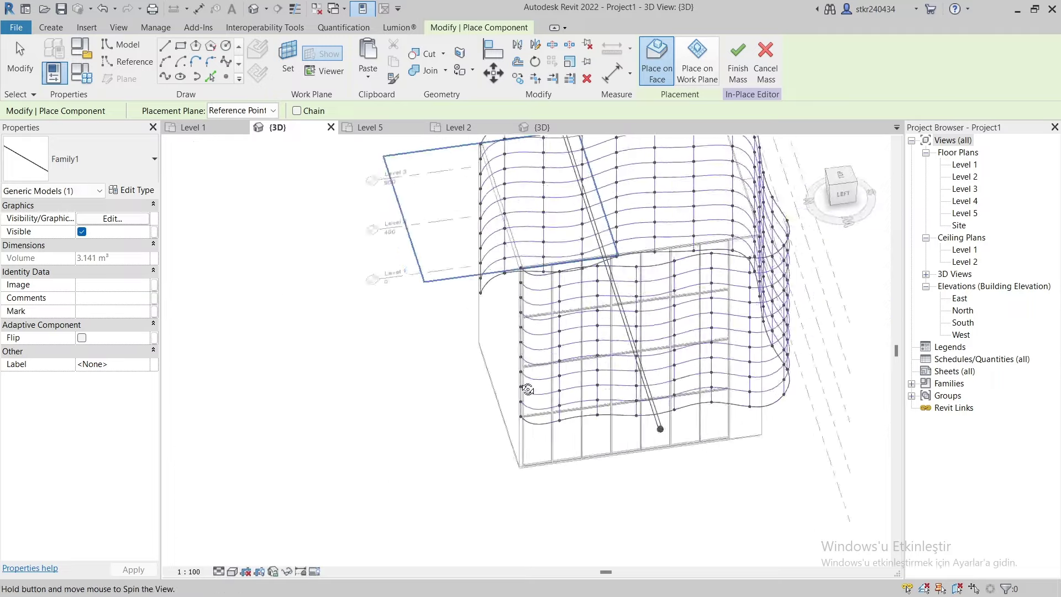
scroll(551, 430, "up", 3)
scroll(551, 430, "up", 2)
scroll(501, 403, "up", 2)
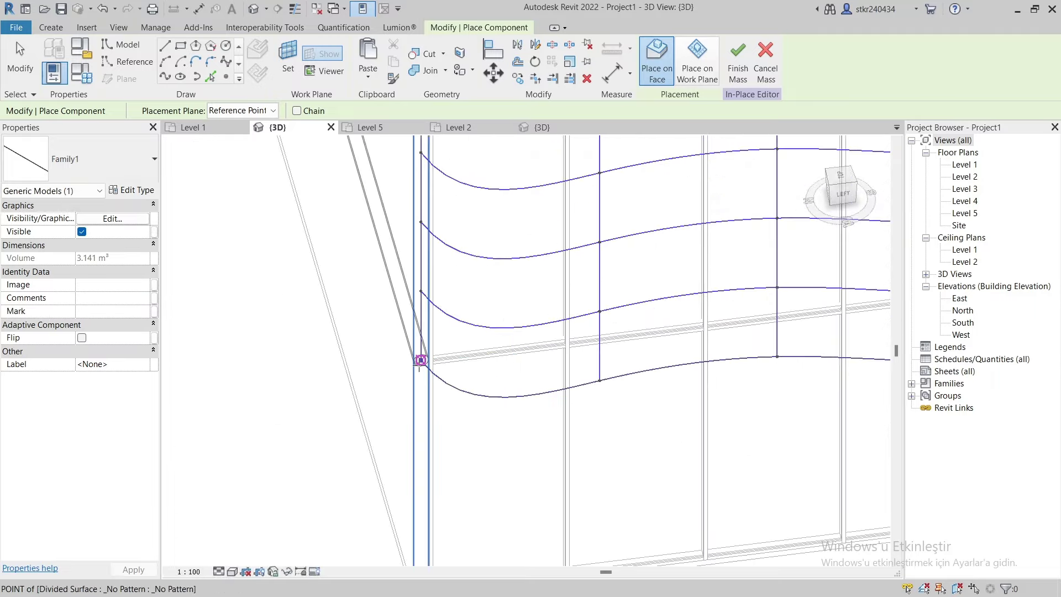
scroll(421, 359, "up", 2)
left_click(563, 387)
scroll(569, 387, "down", 2)
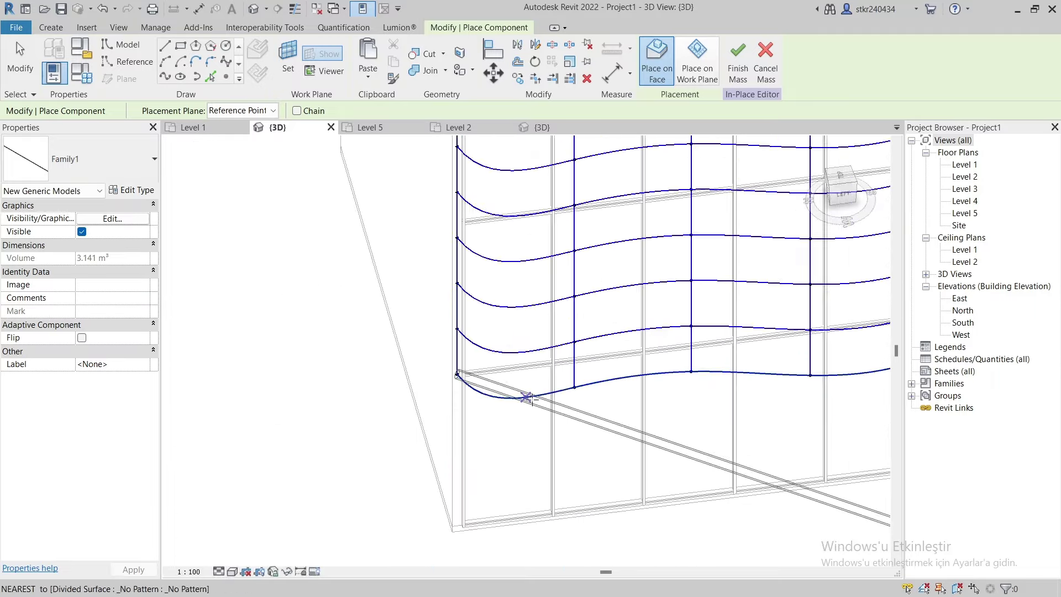
left_click(574, 386)
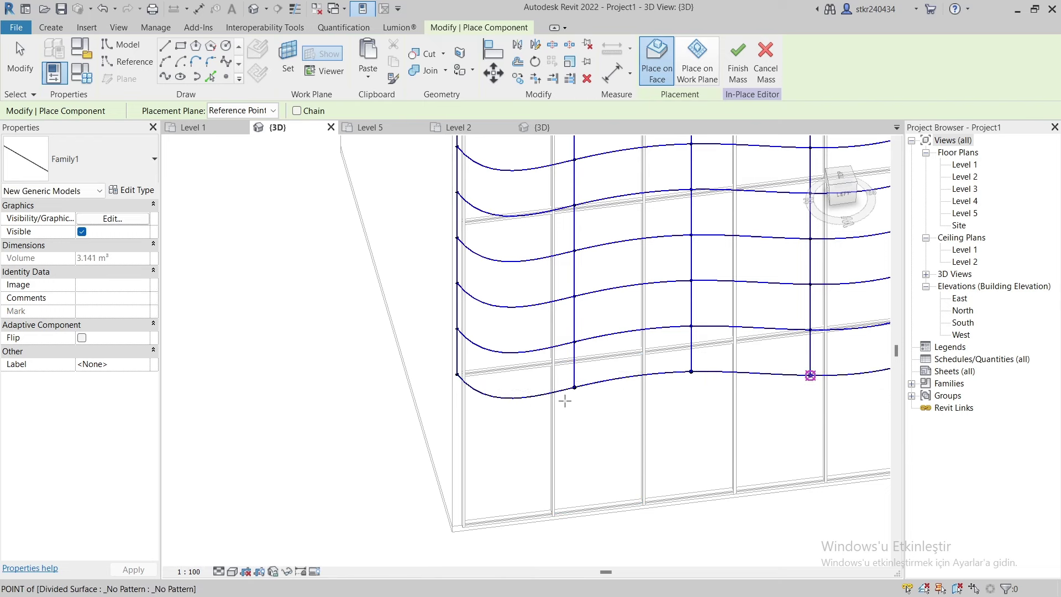
scroll(565, 401, "down", 2)
scroll(581, 420, "down", 2)
scroll(663, 382, "up", 2)
scroll(621, 387, "up", 2)
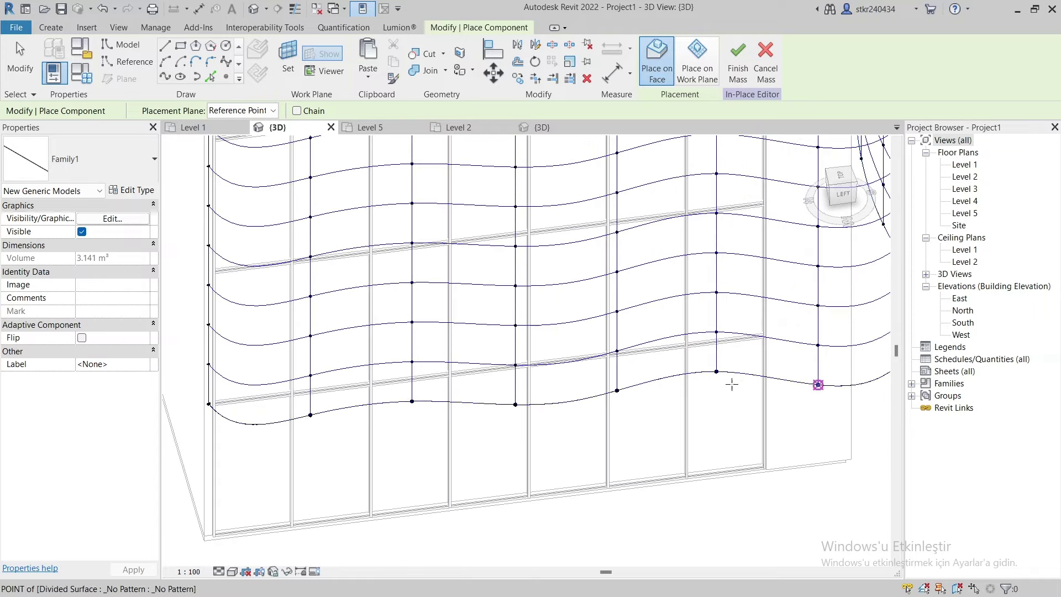
scroll(731, 383, "down", 2)
Orbit around the curved corner, place the remaining bottom-row points, and finish the component
middle_click_drag(731, 384, 559, 448, "shift")
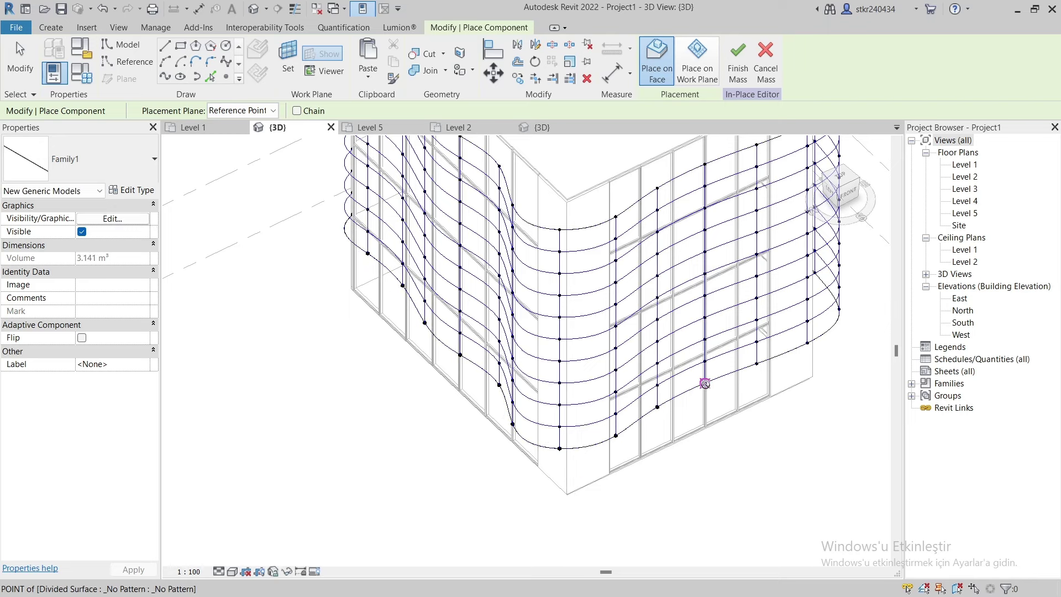
mouse_move(706, 382)
middle_mouse_down("shift")
mouse_move(696, 429)
mouse_move(703, 394)
middle_mouse_up("shift")
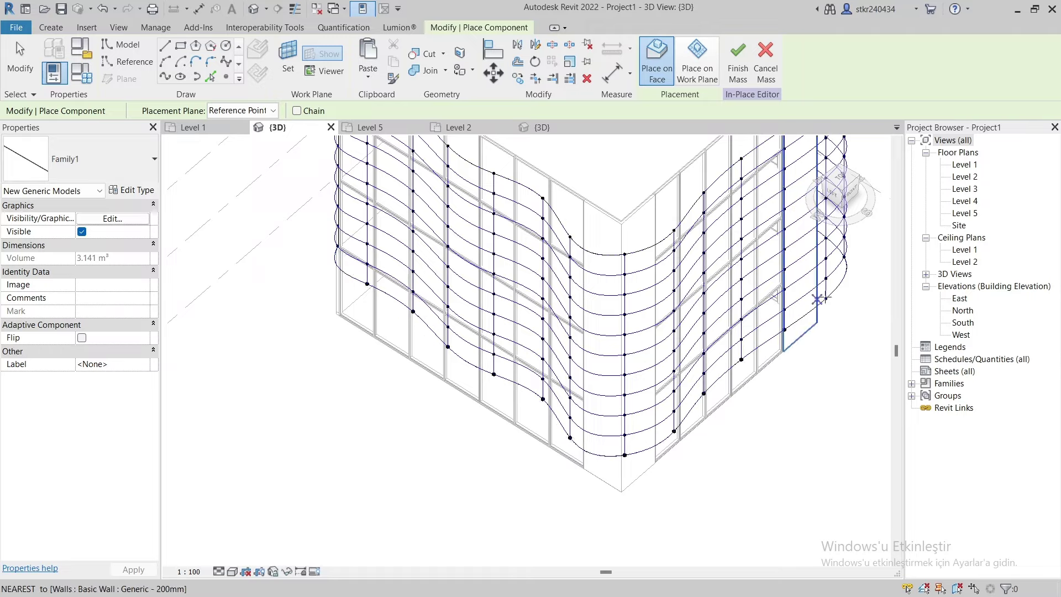
mouse_move(801, 292)
middle_mouse_down("shift")
mouse_move(701, 268)
mouse_move(763, 343)
mouse_move(715, 330)
middle_mouse_up("shift")
mouse_move(721, 427)
middle_mouse_down("shift")
mouse_move(741, 429)
mouse_move(561, 452)
middle_mouse_up("shift")
scroll(558, 452, "up", 2)
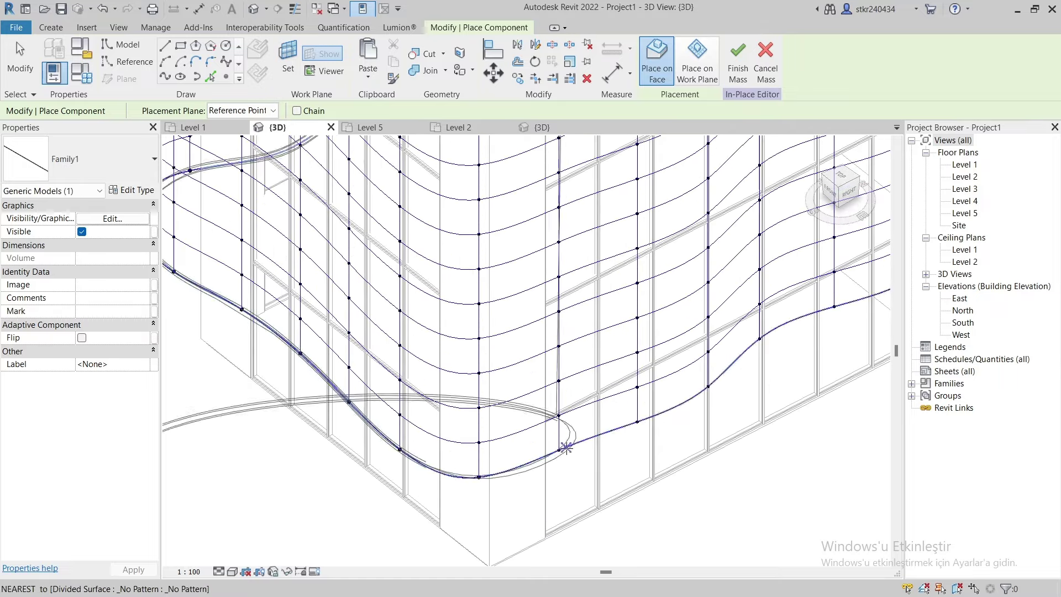
left_click(637, 422)
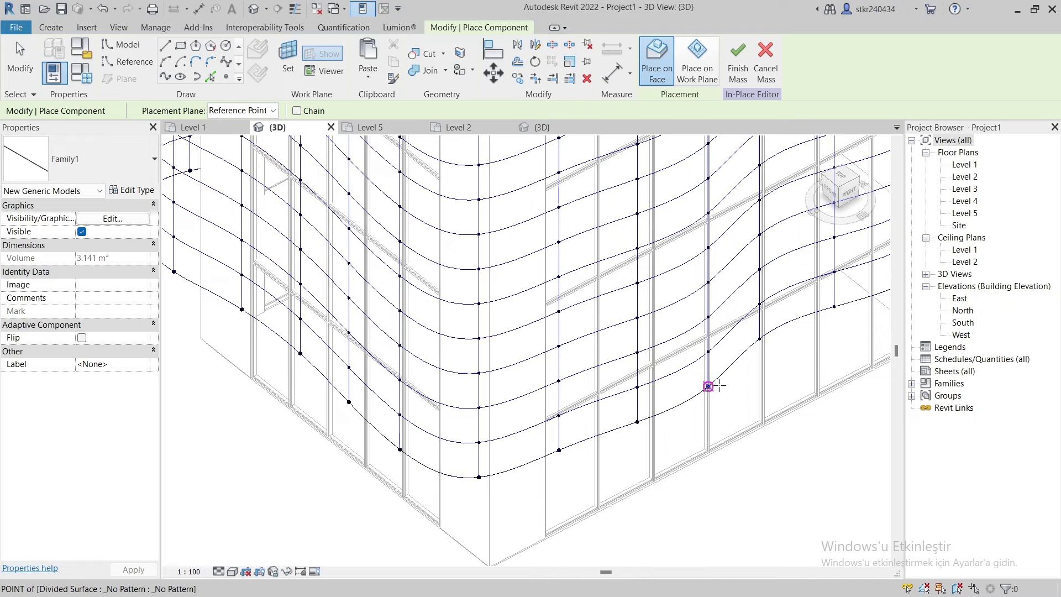
scroll(641, 350, "down", 2)
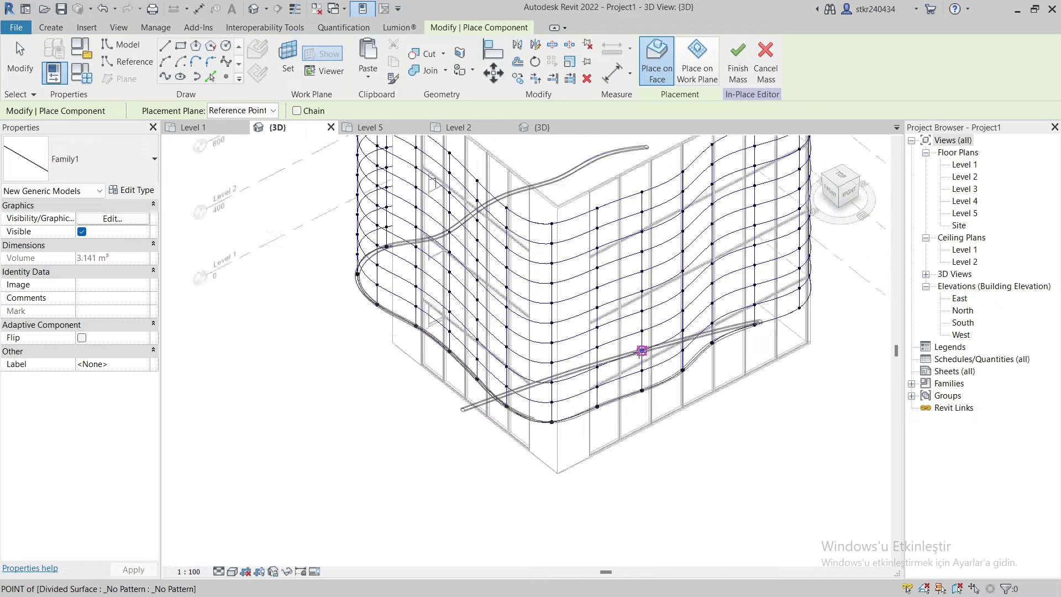
middle_click_drag(641, 350, 774, 303, "shift")
scroll(702, 352, "up", 3)
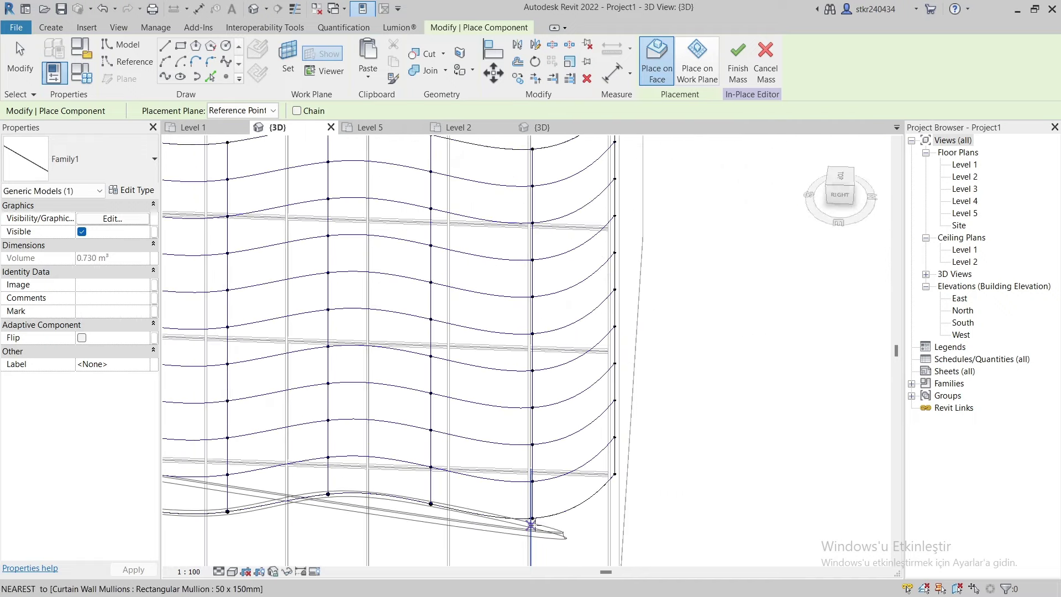
left_click(531, 524)
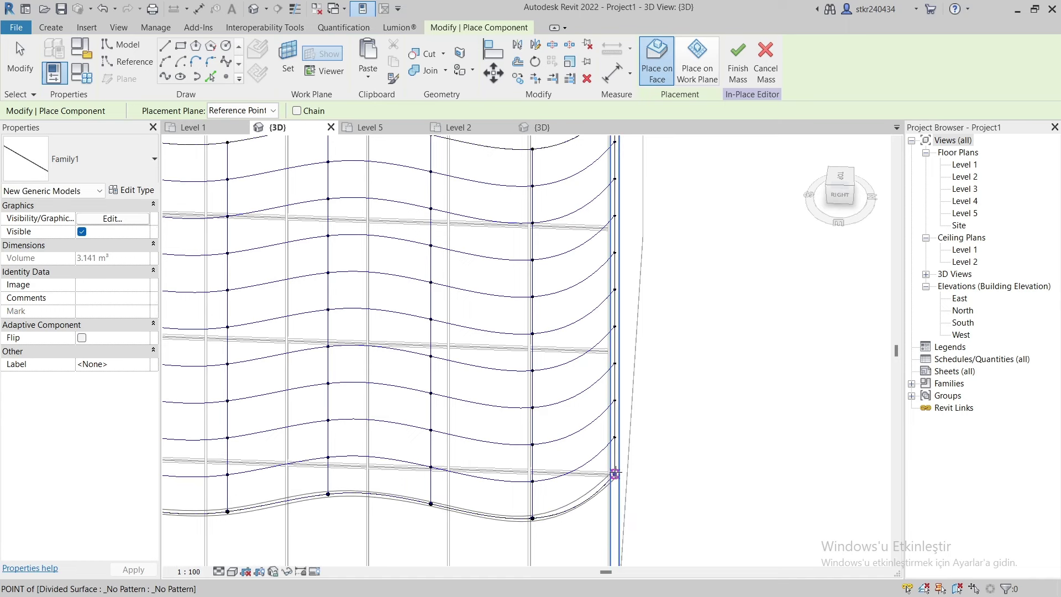
left_click(614, 473)
key("Escape")
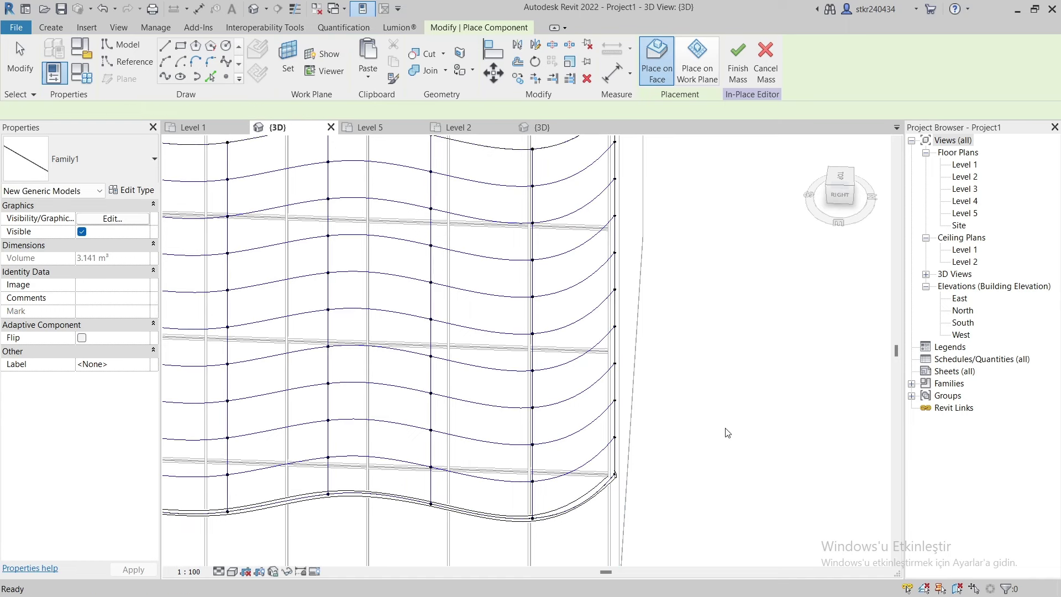
key("Escape")
Select the bottom louver and repeat it across all grid rows
left_click(596, 512)
mouse_move(597, 512)
middle_mouse_down("shift")
mouse_move(508, 451)
mouse_move(610, 420)
mouse_move(533, 447)
middle_mouse_up("shift")
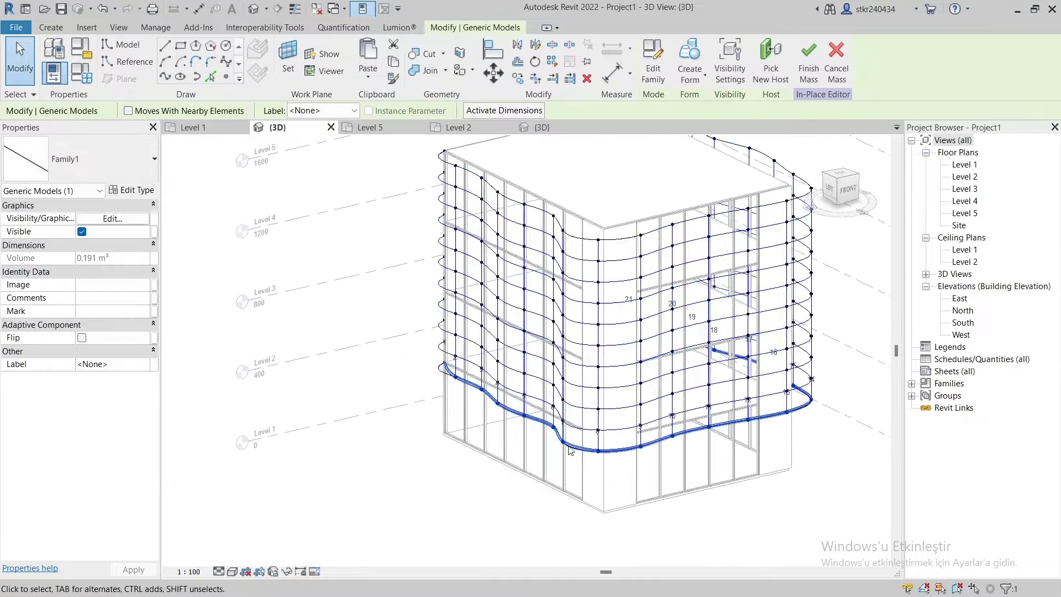
middle_click_drag(747, 438, 273, 329, "shift")
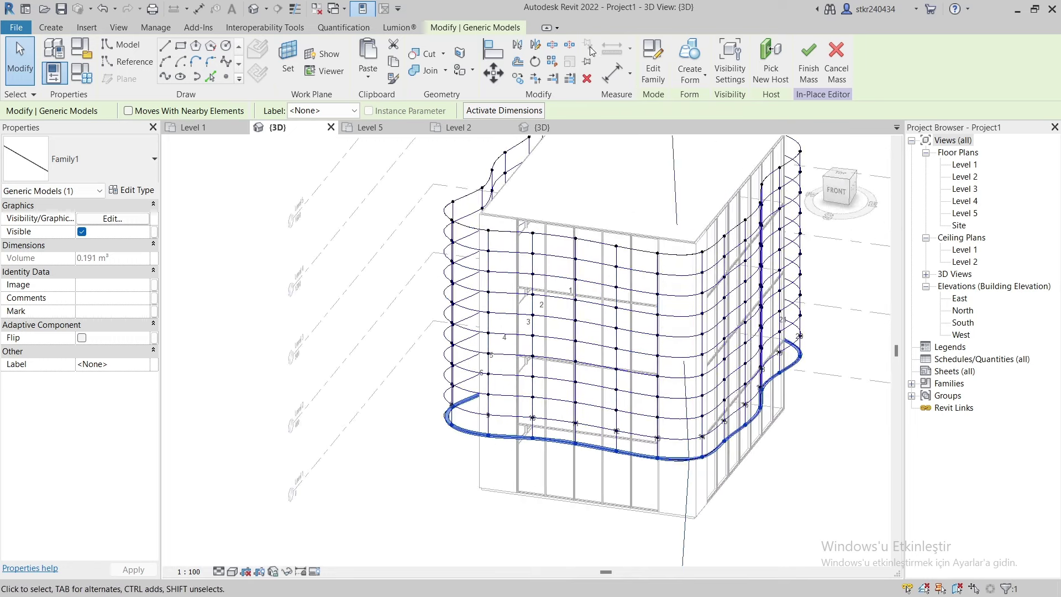
left_click(559, 64)
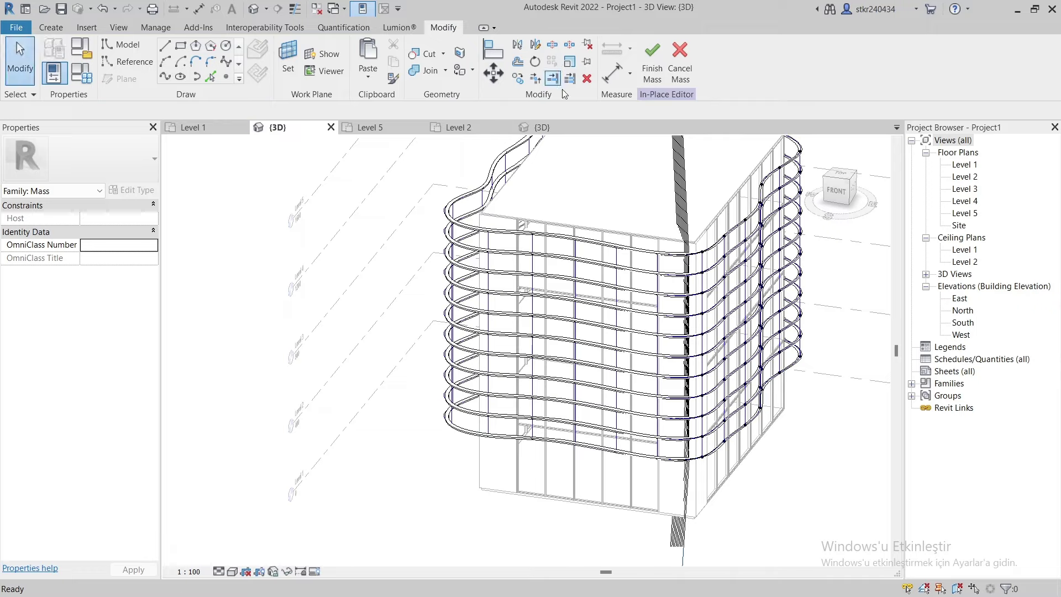
Orbit and zoom around the mass to inspect the stacked louver bands
scroll(712, 322, "down", 2)
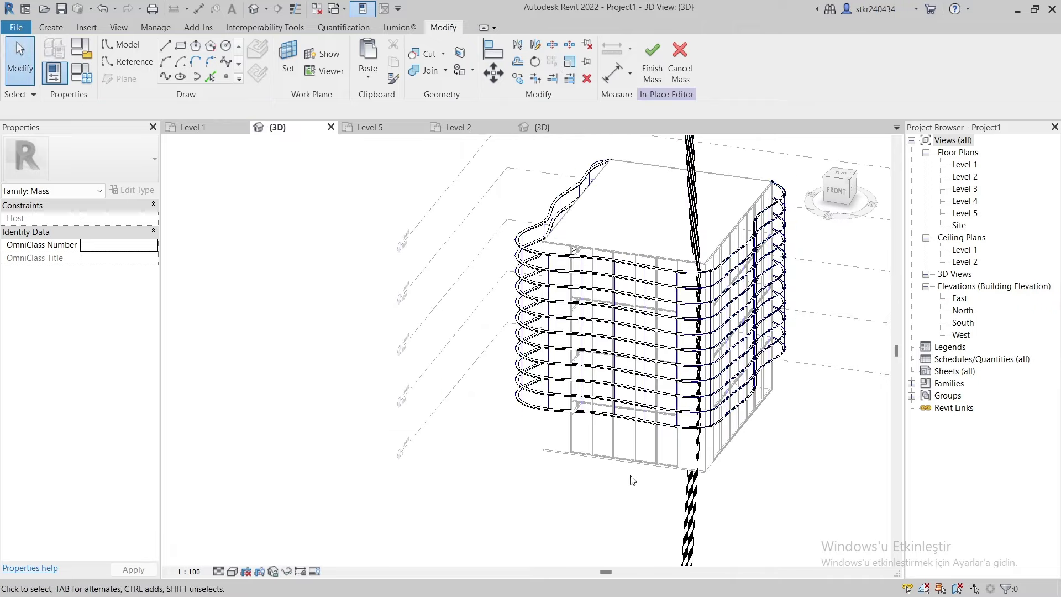
scroll(632, 480, "down", 2)
mouse_move(657, 229)
middle_mouse_down("shift")
mouse_move(766, 394)
mouse_move(637, 418)
mouse_move(377, 415)
mouse_move(608, 420)
middle_mouse_up("shift")
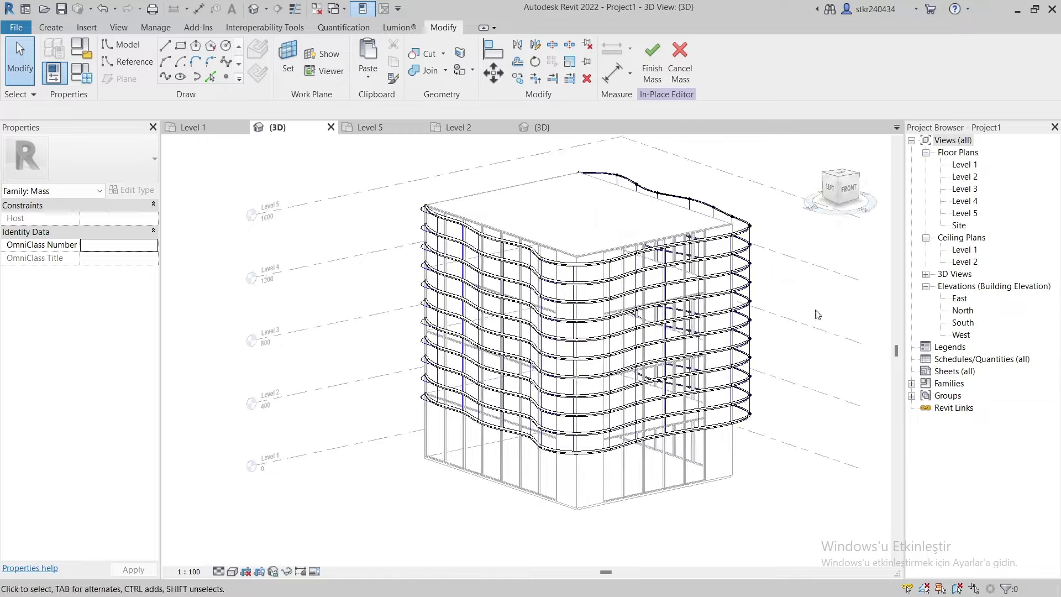
left_click(841, 184)
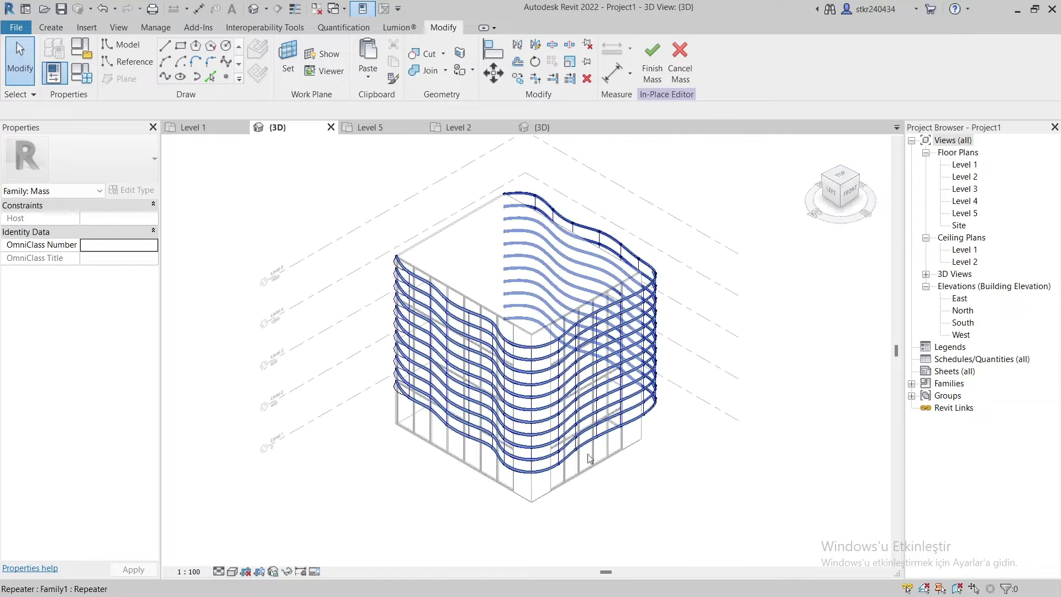
mouse_move(545, 413)
middle_mouse_down("shift")
mouse_move(613, 363)
mouse_move(592, 375)
middle_mouse_up("shift")
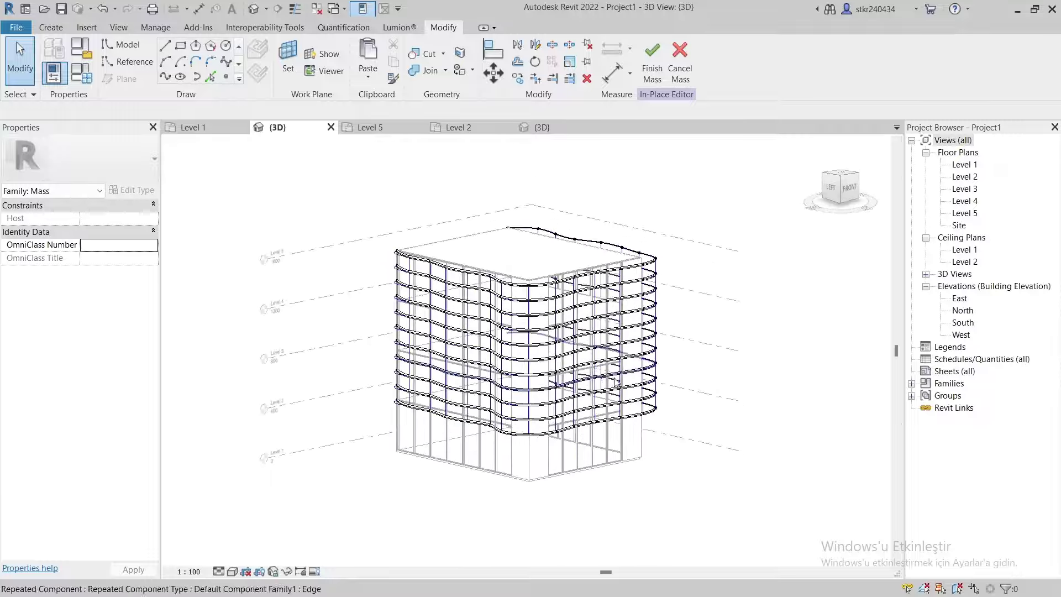
middle_click_drag(592, 374, 552, 453, "shift")
scroll(552, 454, "up", 1)
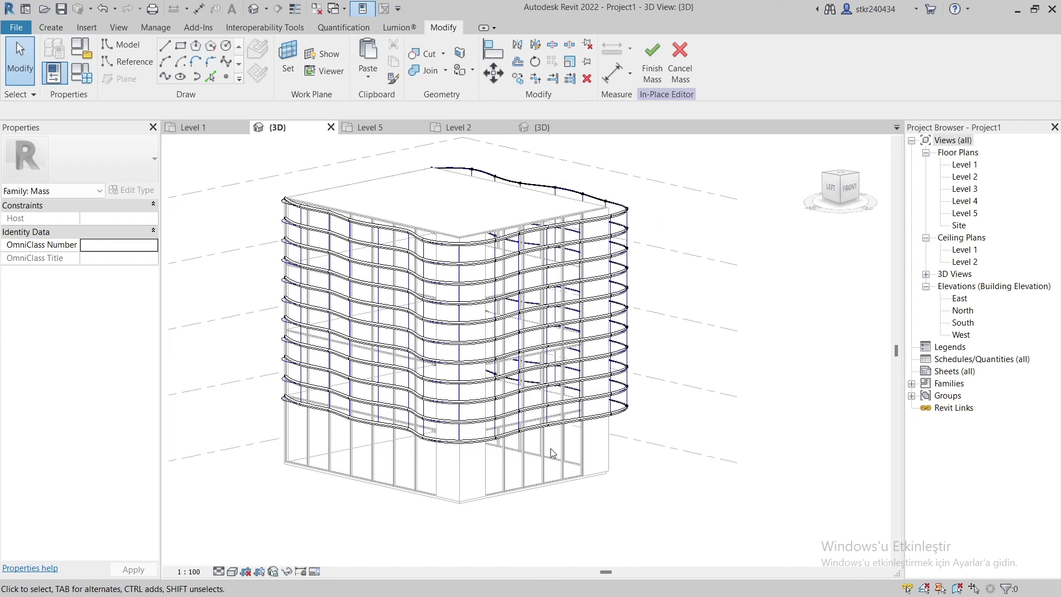
Finish the mass, then double-click it to edit in place again
left_click(651, 60)
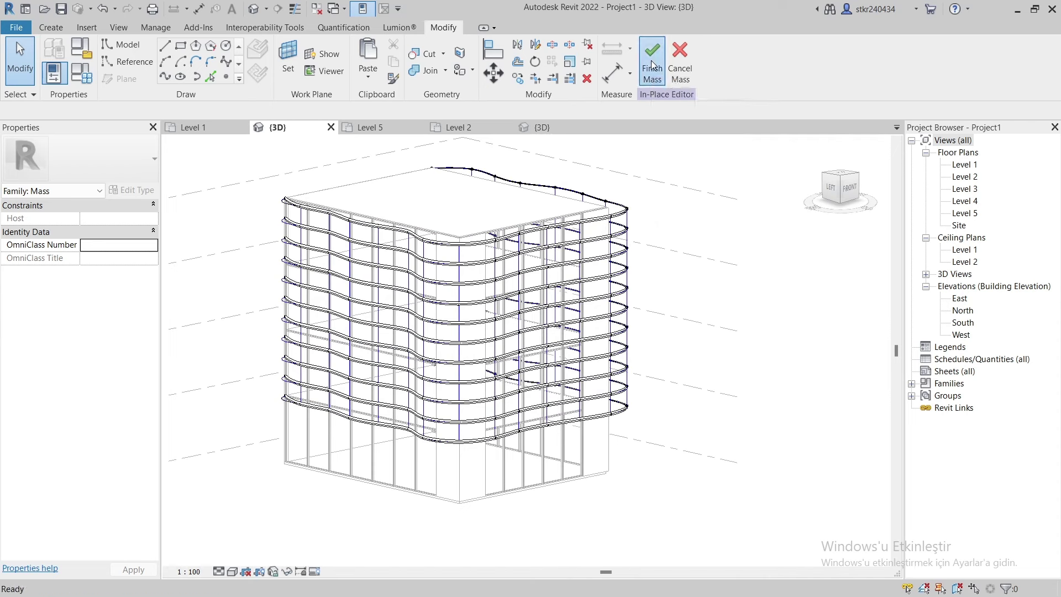
left_click(629, 223)
double_click(629, 222)
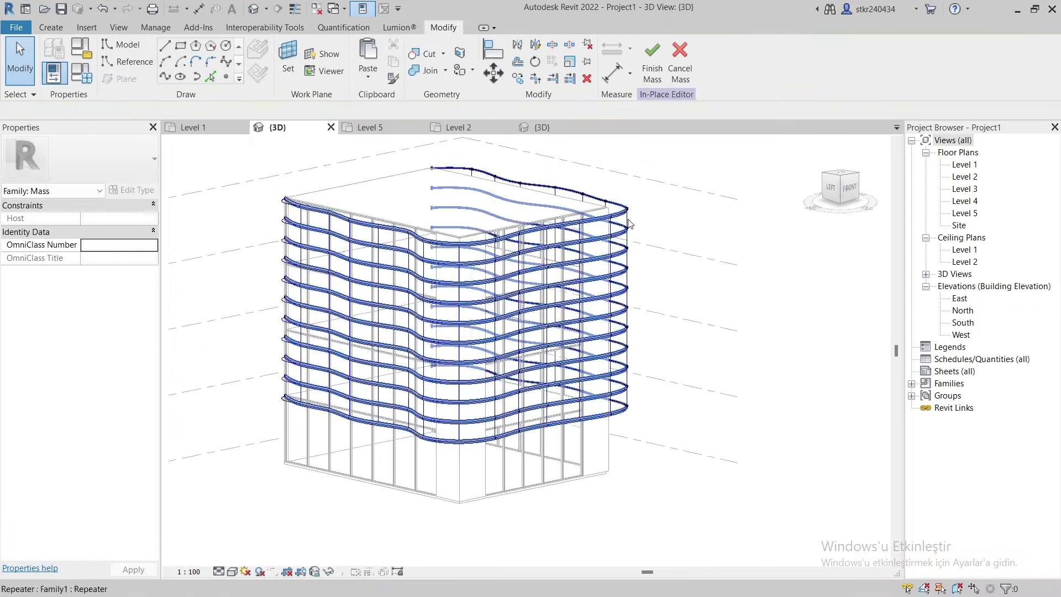
left_click(433, 279)
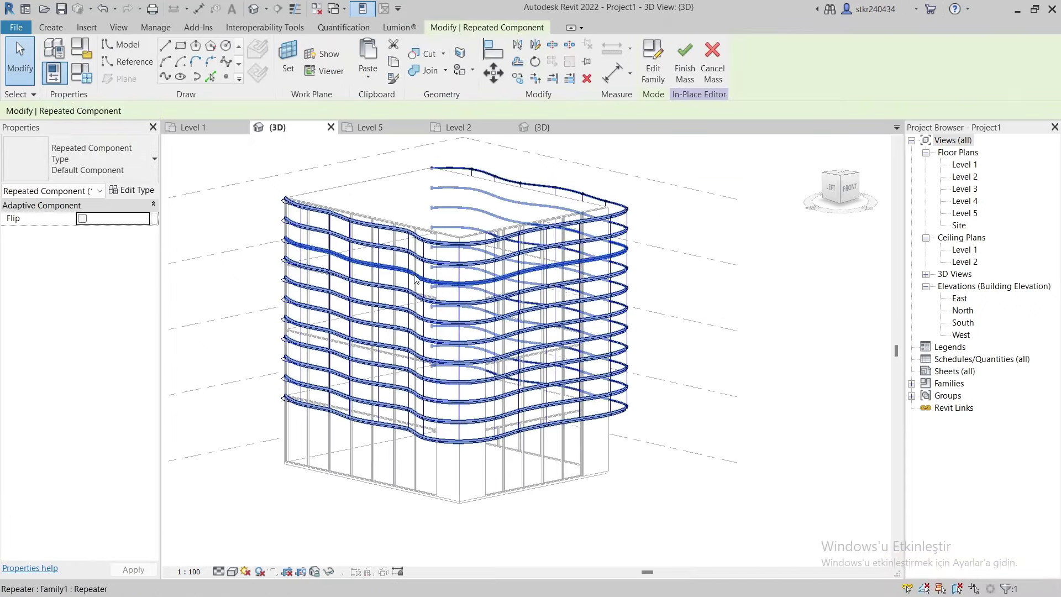
scroll(395, 266, "up", 3)
Set the divided surface's U Grid Number to 15
left_click(205, 227)
scroll(356, 277, "down", 2)
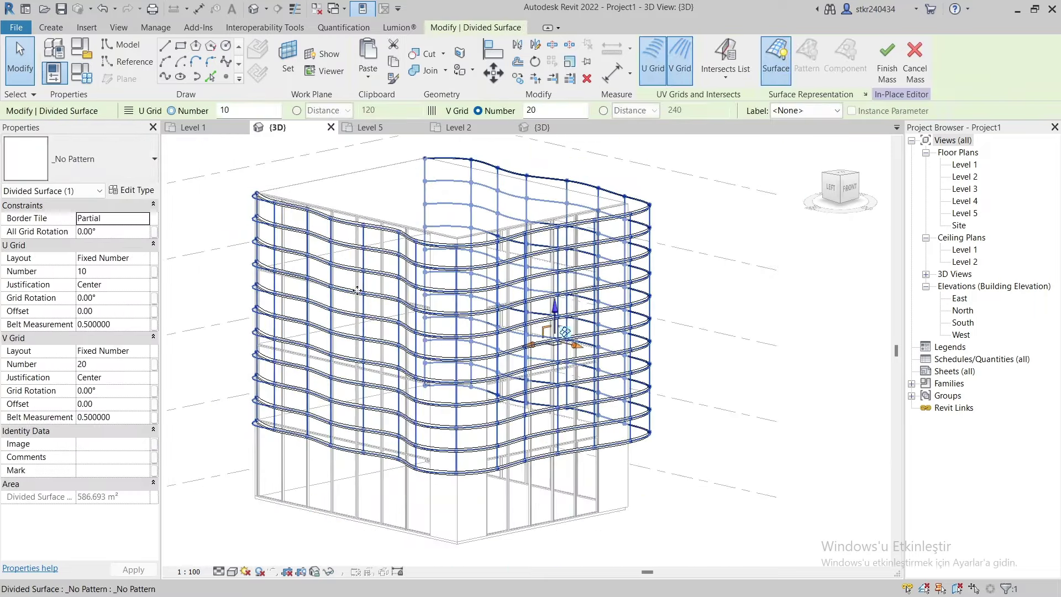
left_click(96, 272)
type("12")
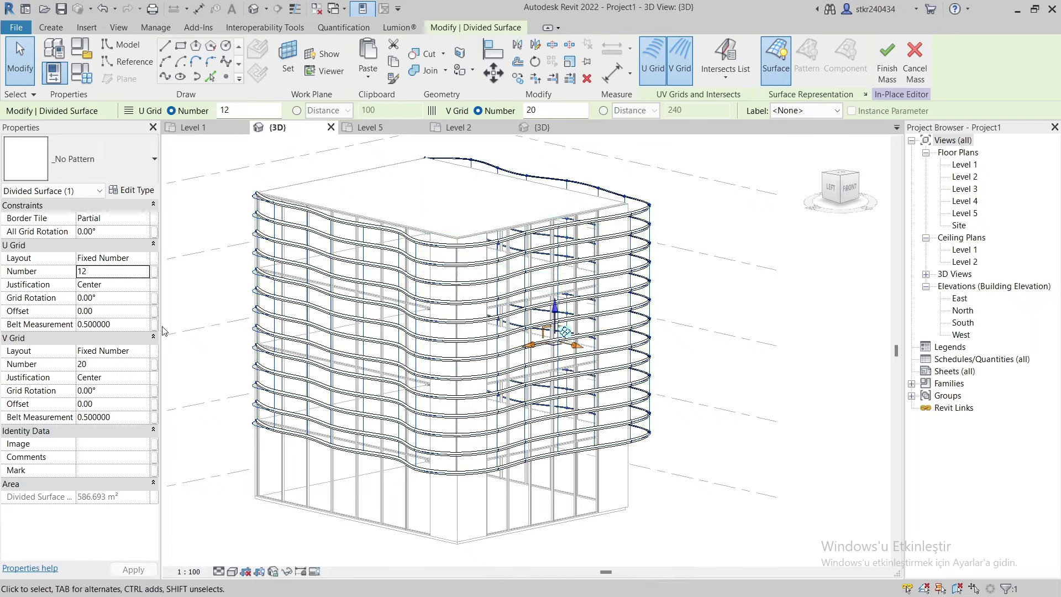
left_click(105, 271)
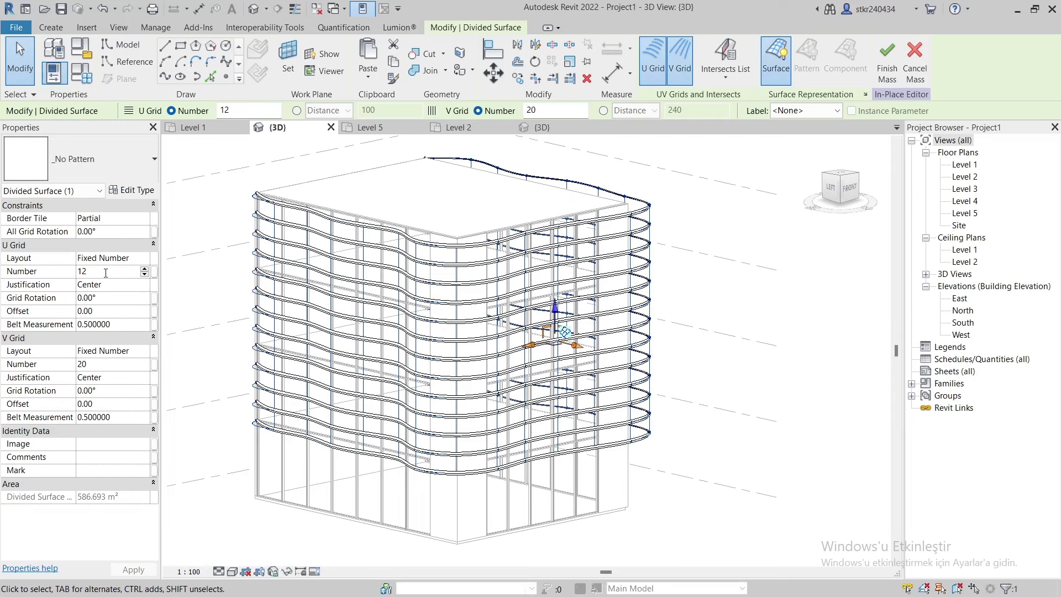
type("15")
key("Return")
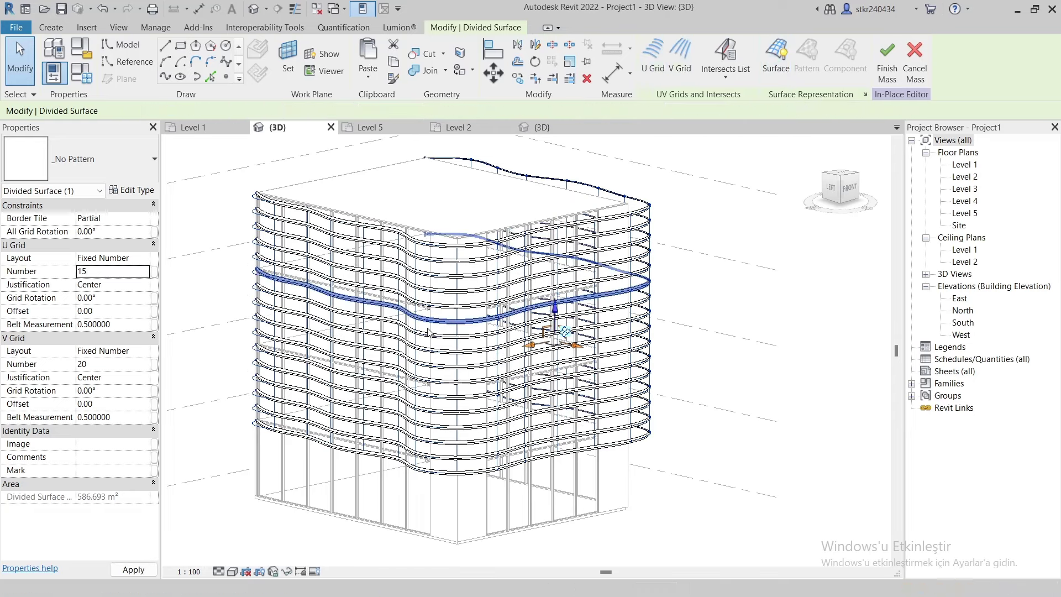
Clear the selection, orbit the building, and switch to the Realistic visual style
left_click(725, 312)
scroll(724, 313, "down", 1)
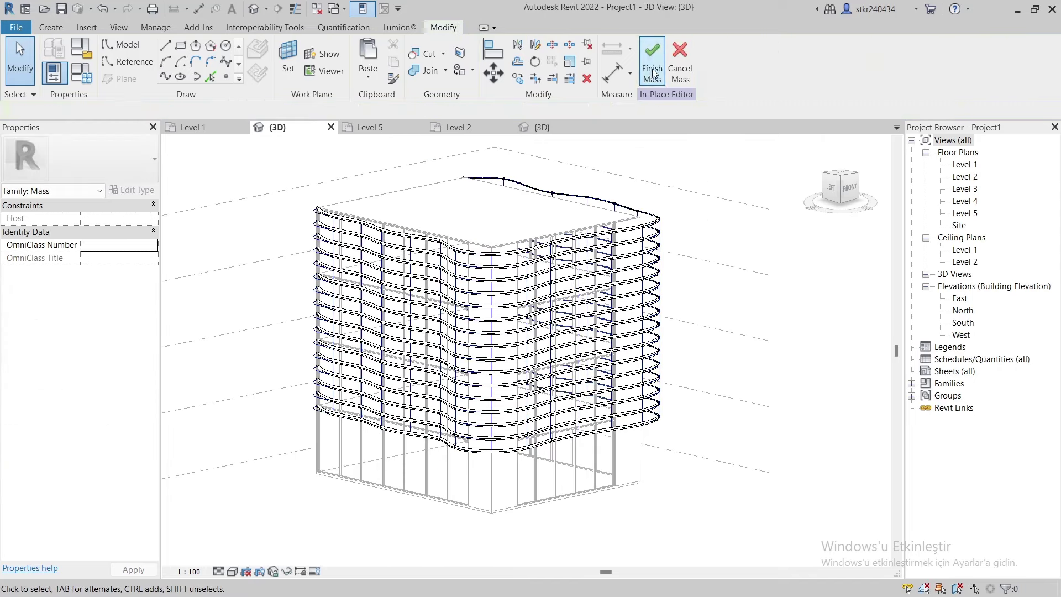
mouse_move(741, 296)
middle_mouse_down("shift")
mouse_move(538, 337)
mouse_move(800, 310)
middle_mouse_up("shift")
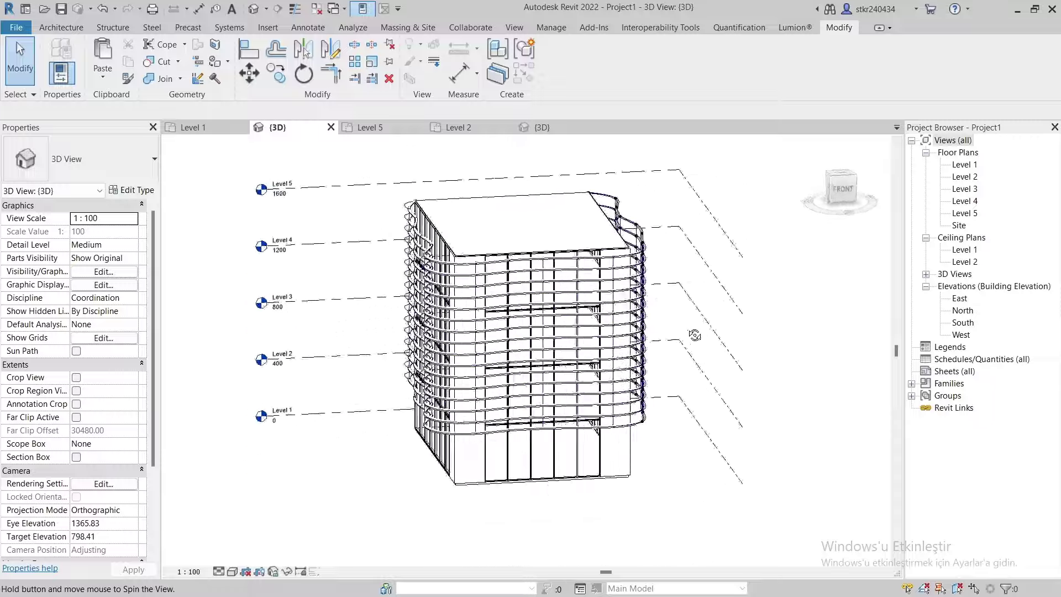
scroll(722, 345, "up", 2)
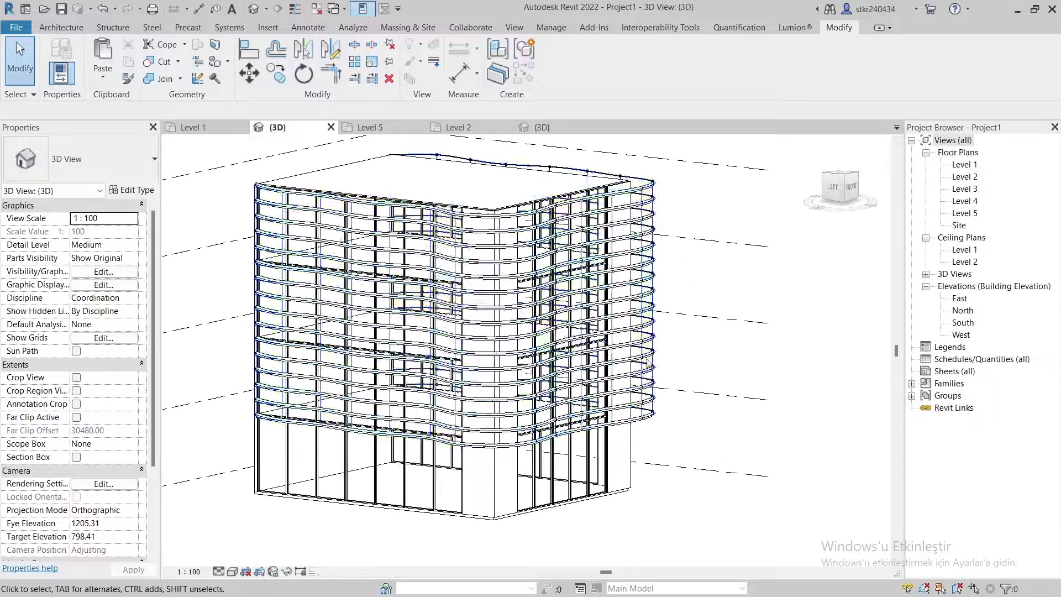
left_click(232, 572)
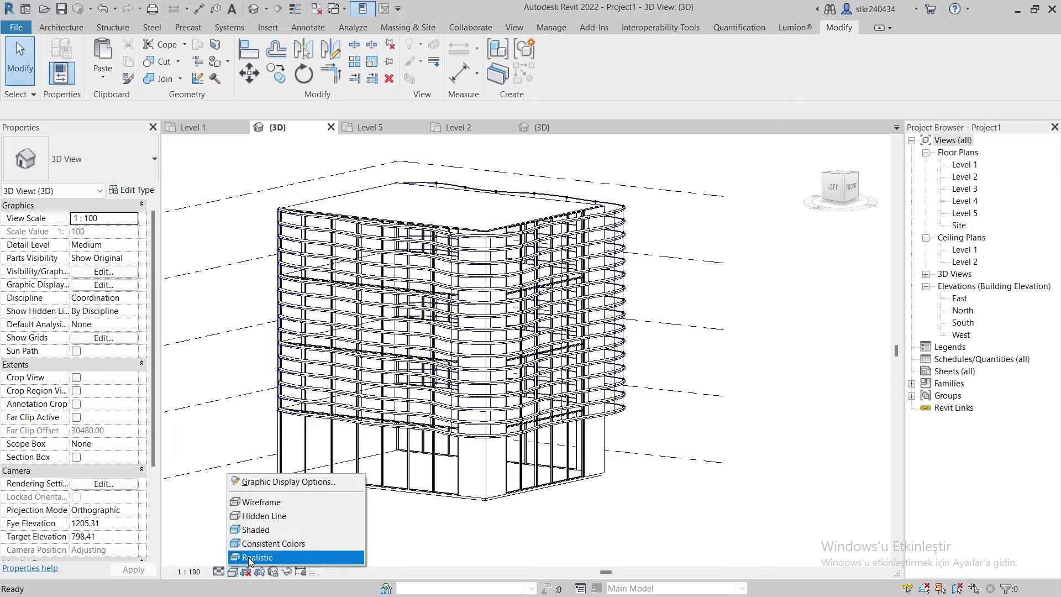
middle_click_drag(325, 526, 514, 418, "shift")
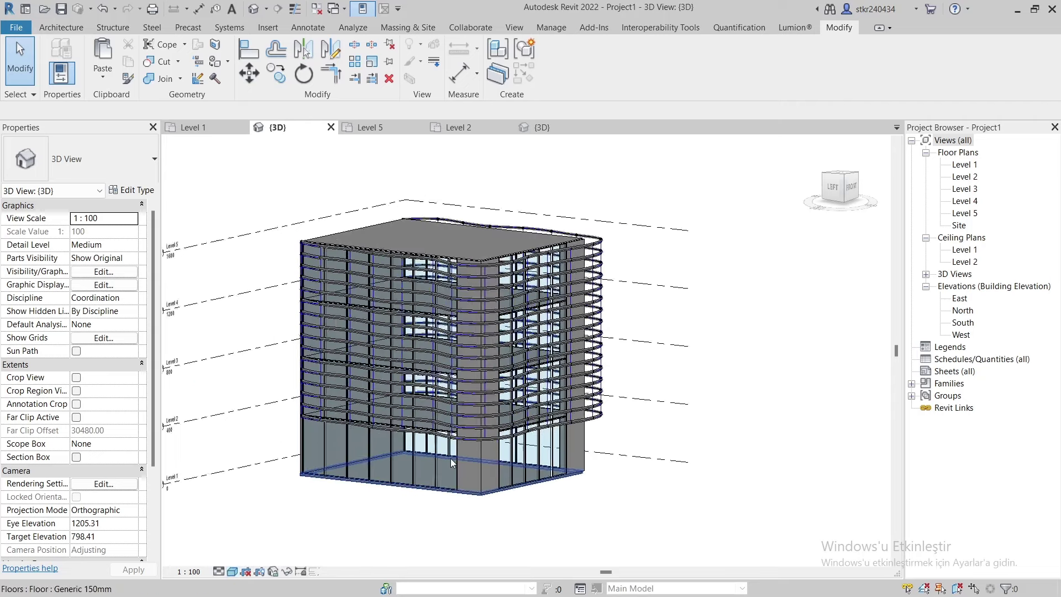
scroll(513, 418, "up", 2)
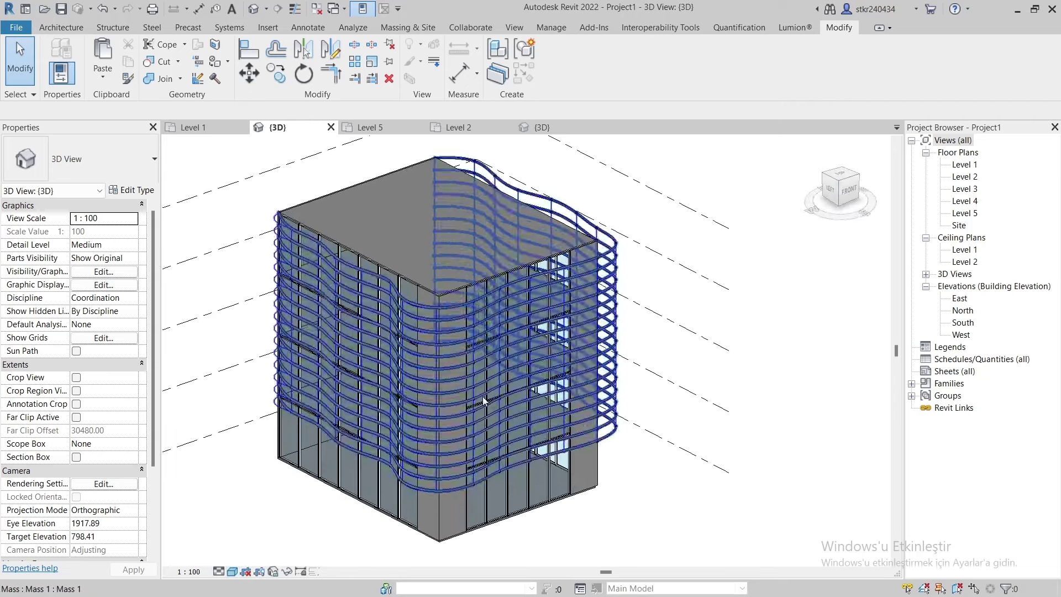
Set the roof ceiling type's structural layer material to Gypsum Wall Board
left_click(494, 209)
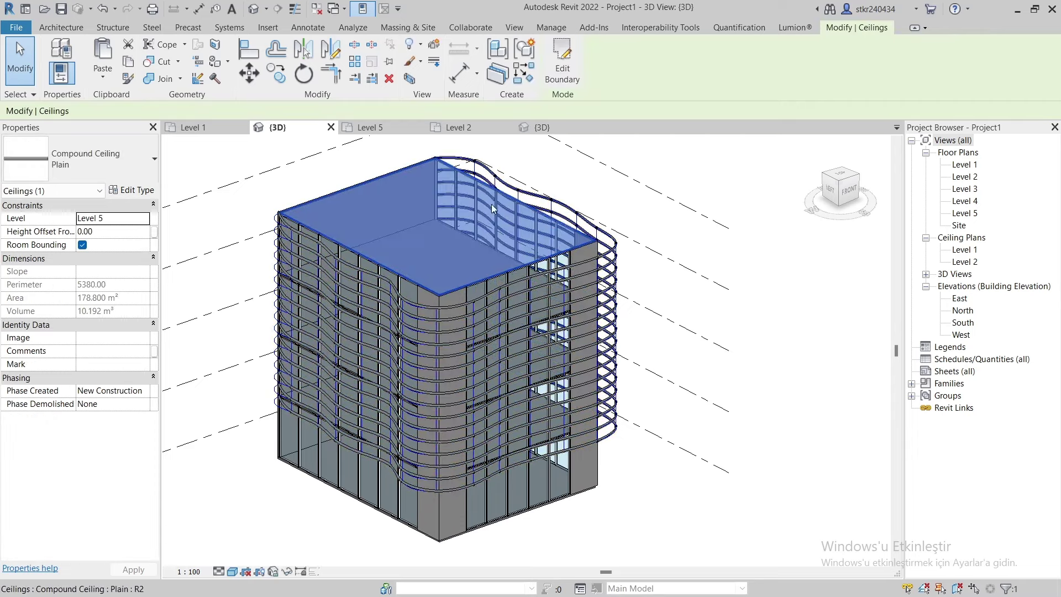
left_click(132, 189)
left_click(789, 339)
left_click(707, 202)
left_click(735, 202)
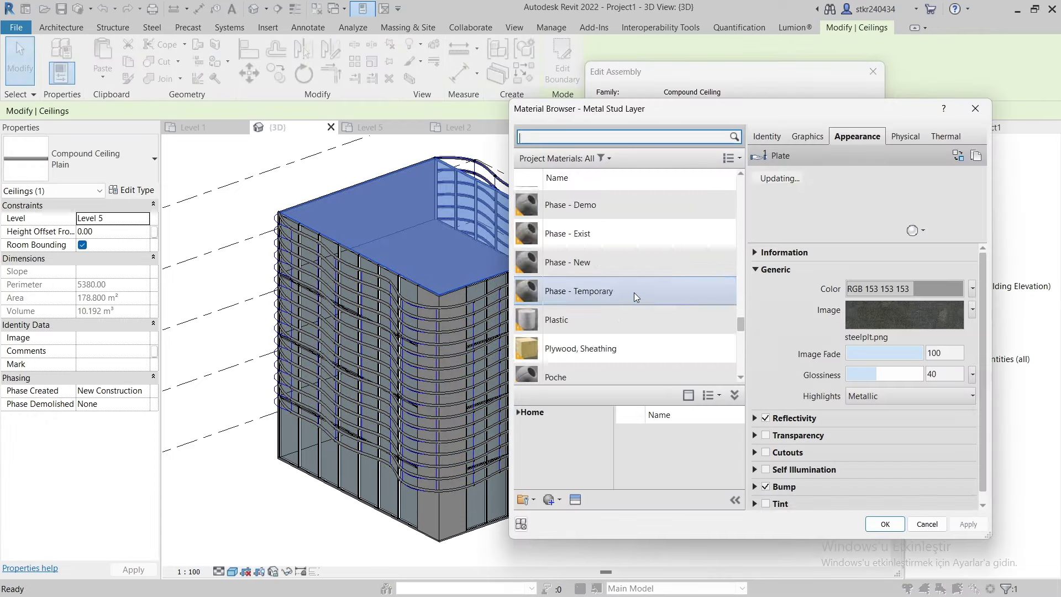
scroll(569, 298, "down", 5)
left_click(608, 495)
key("Return")
left_click(710, 447)
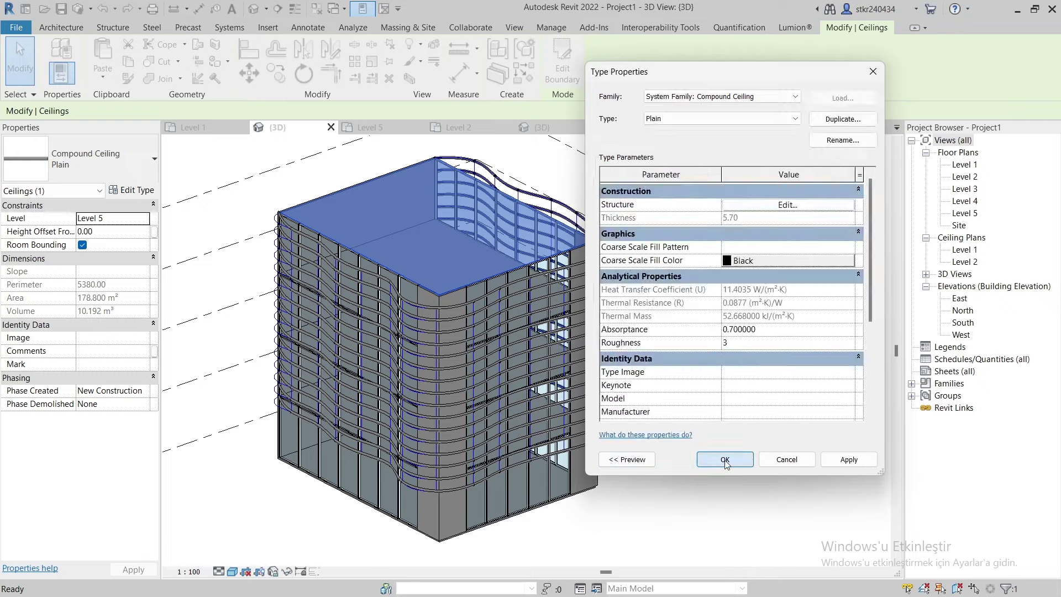
left_click(724, 526)
Set the building wall type's layer material to Gypsum Wall Board
left_click(578, 387)
left_click(131, 189)
left_click(787, 205)
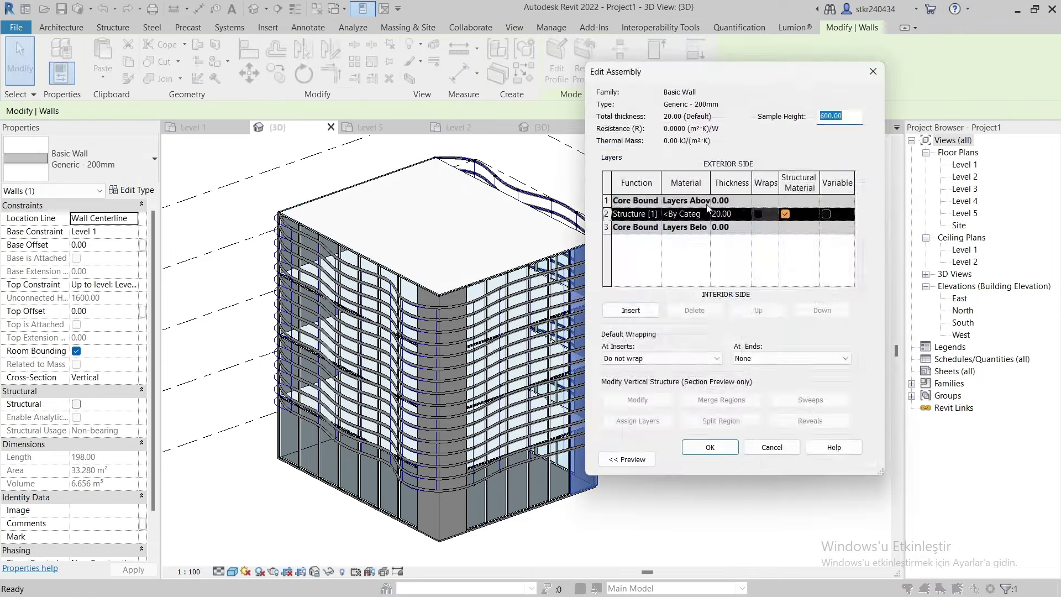
left_click(708, 215)
left_click(735, 216)
left_click(885, 524)
left_click(710, 447)
left_click(771, 388)
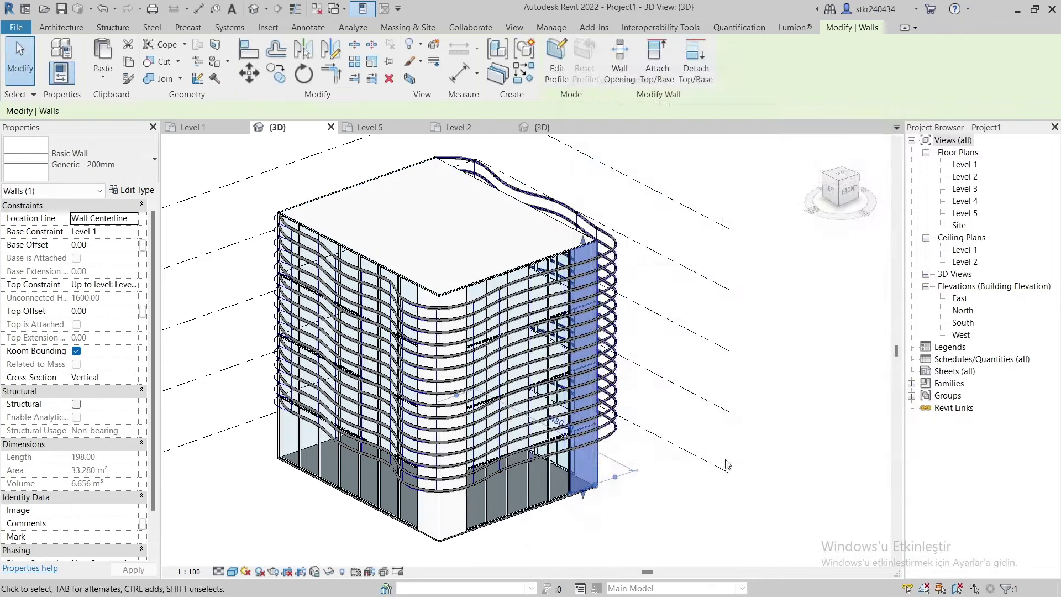
key("Escape")
Set the ground floor slab type's layer material to Gypsum Wall Board
left_click(364, 376)
left_click(132, 190)
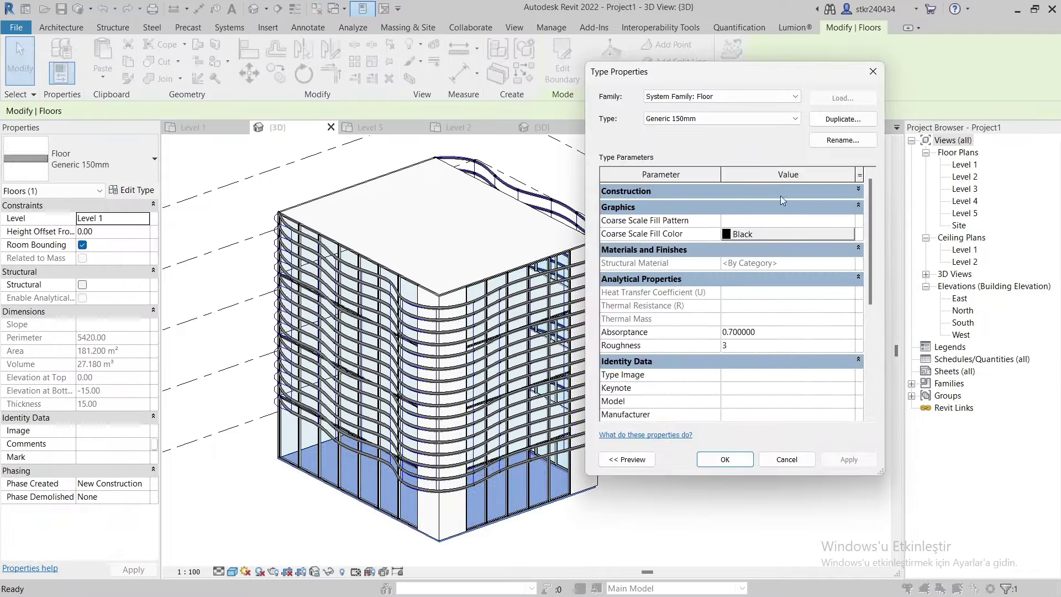
left_click(784, 204)
left_click(705, 213)
left_click(881, 524)
left_click(710, 448)
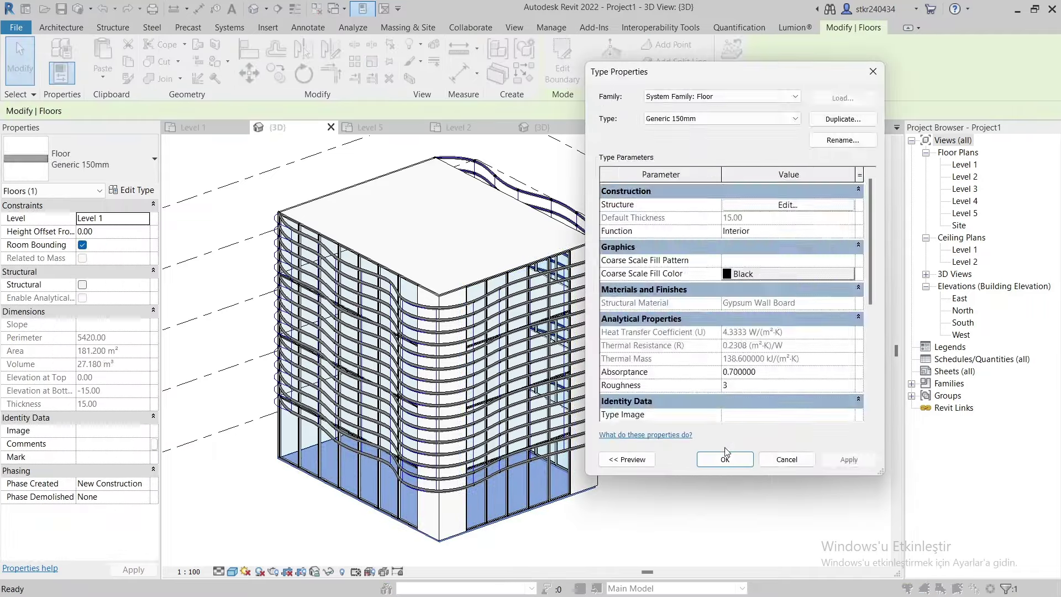
left_click(782, 457)
key("Escape")
mouse_move(642, 476)
middle_mouse_down("shift")
mouse_move(674, 492)
mouse_move(644, 497)
mouse_move(707, 458)
mouse_move(613, 487)
middle_mouse_up("shift")
From a corner view of the building, set render quality to Medium and start rendering
mouse_move(644, 436)
middle_mouse_down("shift")
mouse_move(630, 440)
mouse_move(670, 433)
mouse_move(598, 452)
mouse_move(521, 448)
mouse_move(648, 415)
mouse_move(708, 485)
mouse_move(679, 434)
middle_mouse_up("shift")
key("r")
key("r")
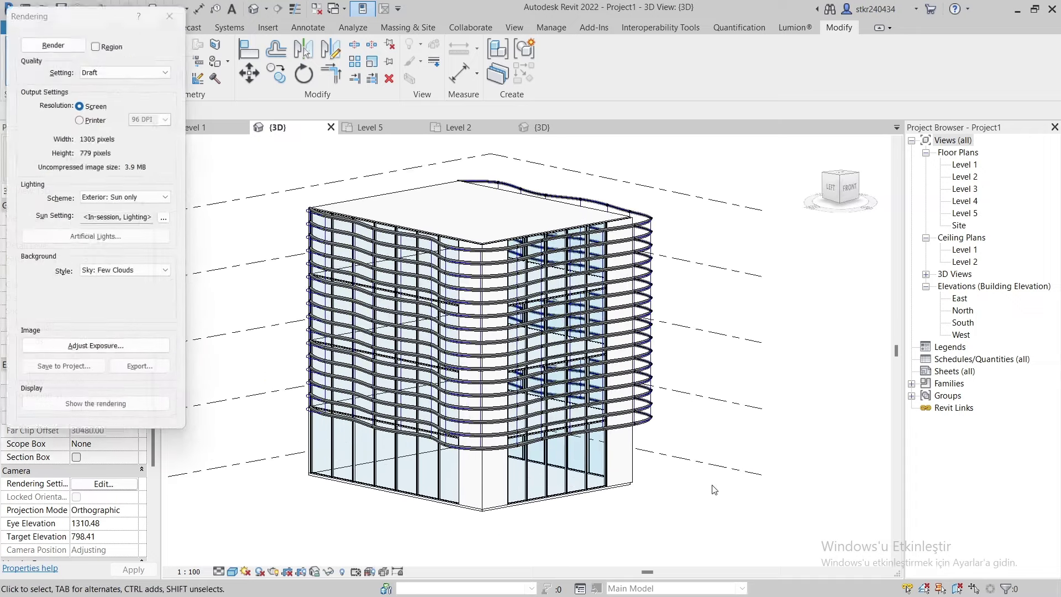
left_click(97, 69)
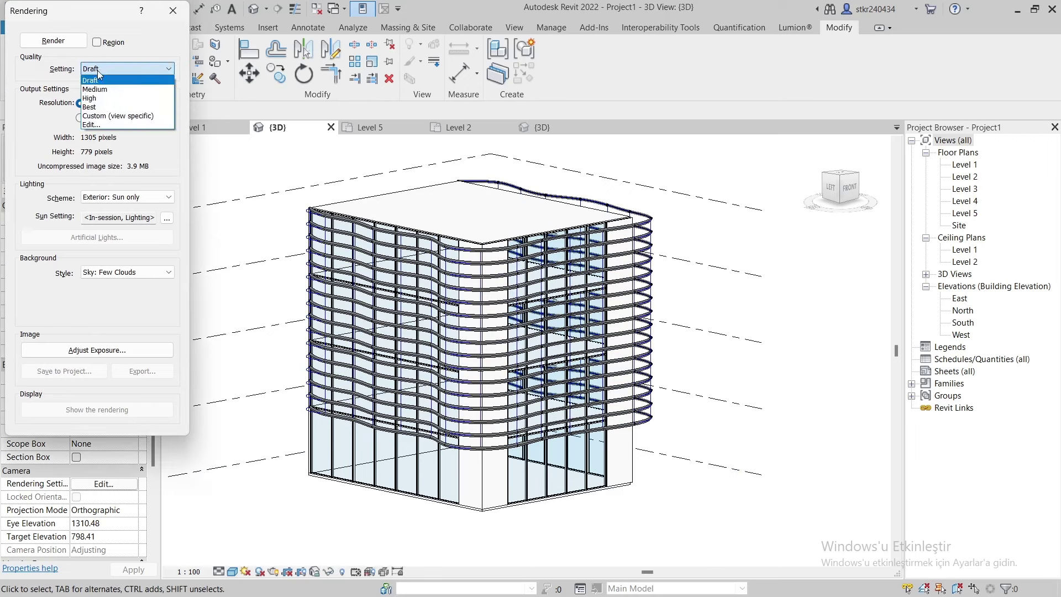
left_click(103, 90)
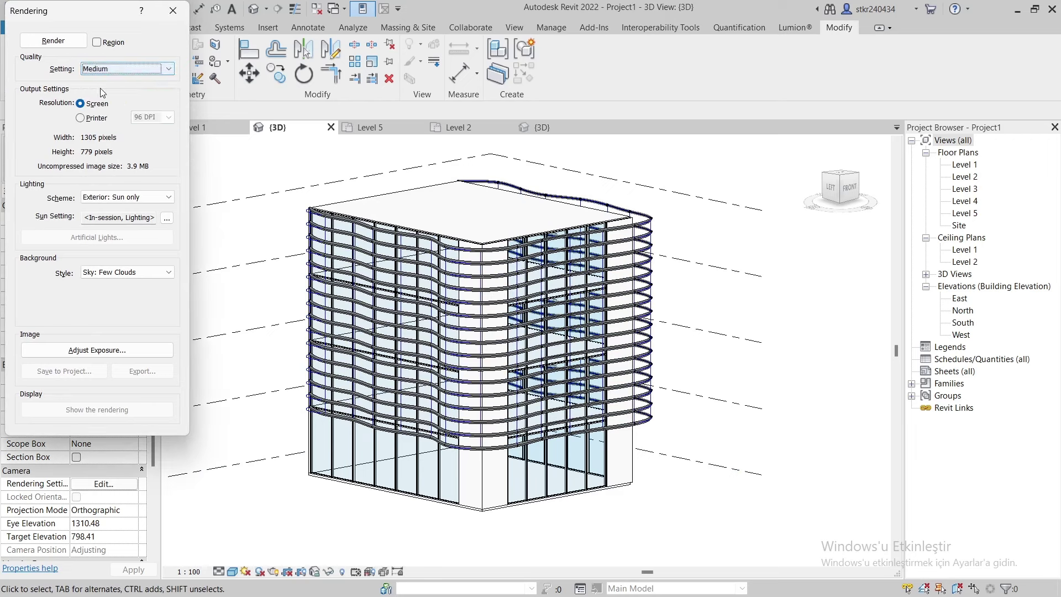
left_click(53, 41)
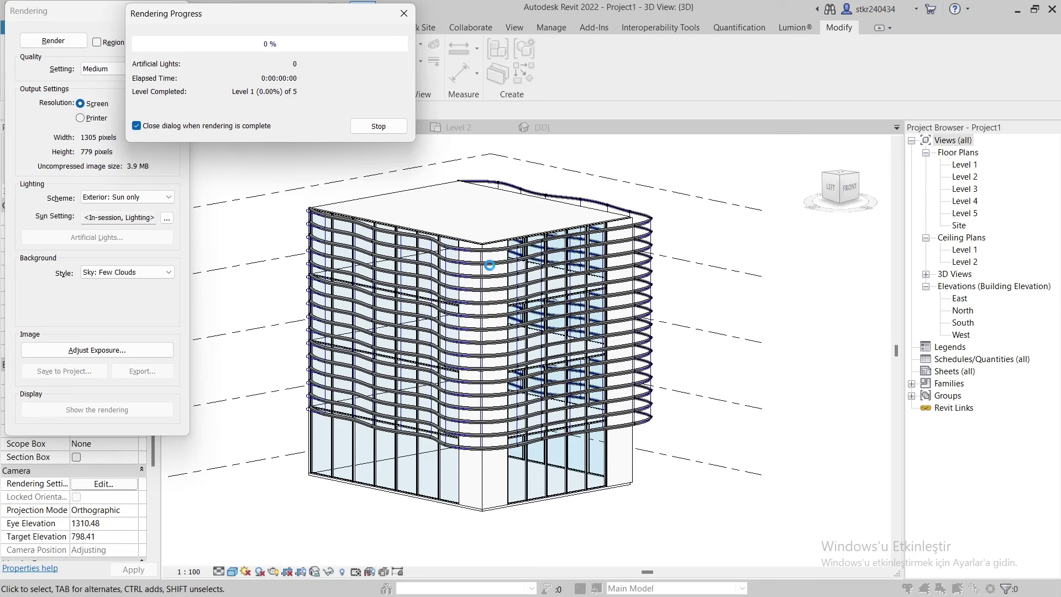